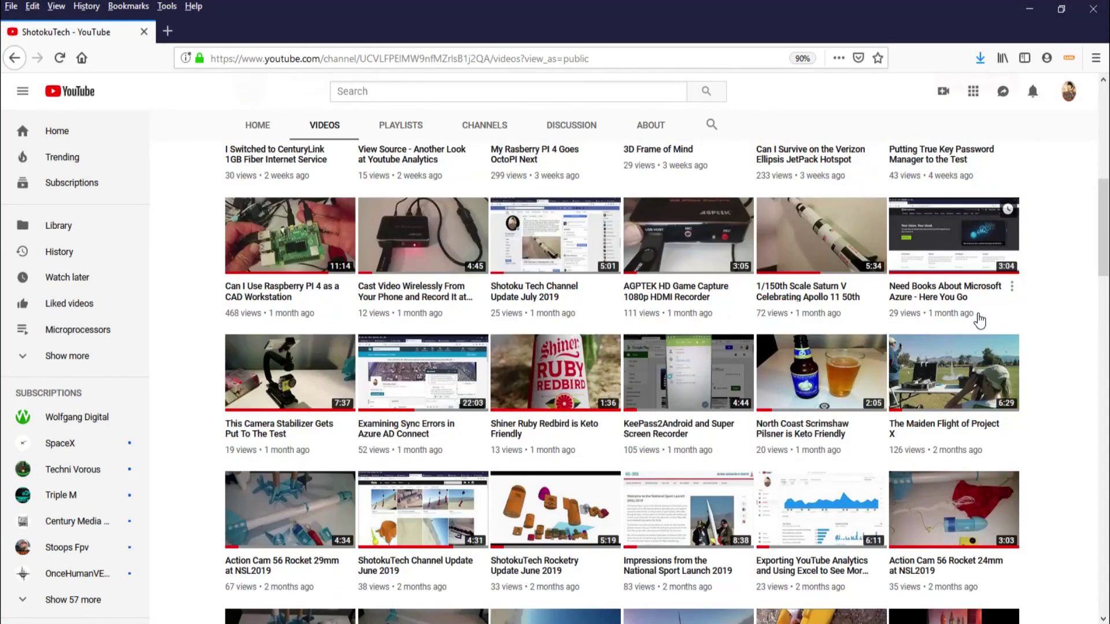
Step: Browse the list of uploaded videos on the ShotokuTech channel
scroll(979, 320, "down", 8)
scroll(979, 320, "down", 8)
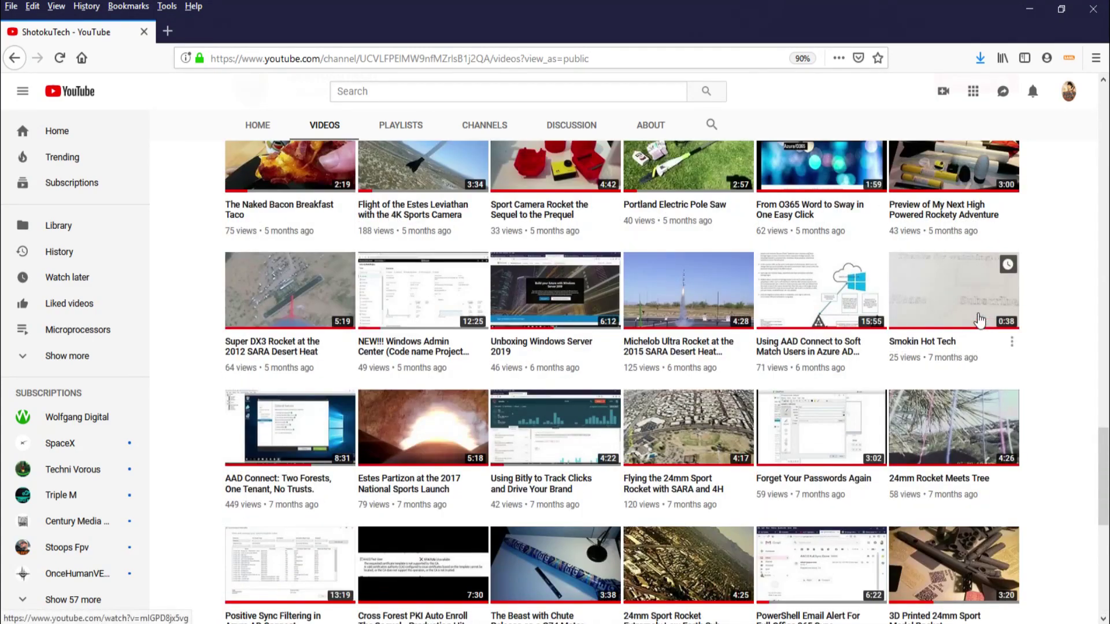
scroll(979, 320, "up", 8)
scroll(979, 319, "up", 8)
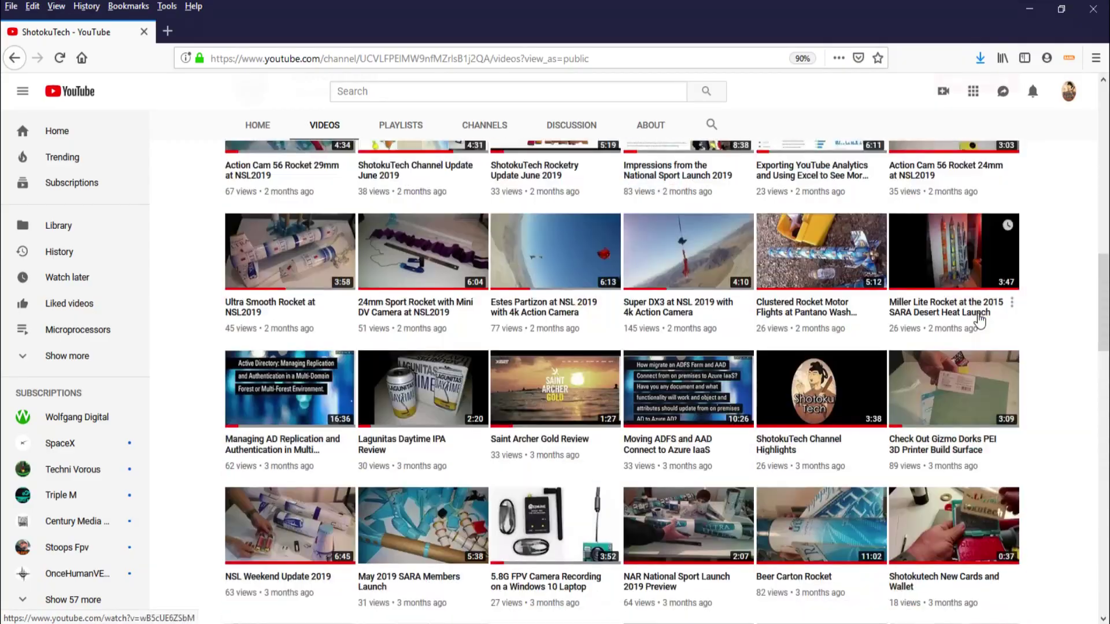
scroll(979, 321, "up", 8)
scroll(979, 319, "up", 5)
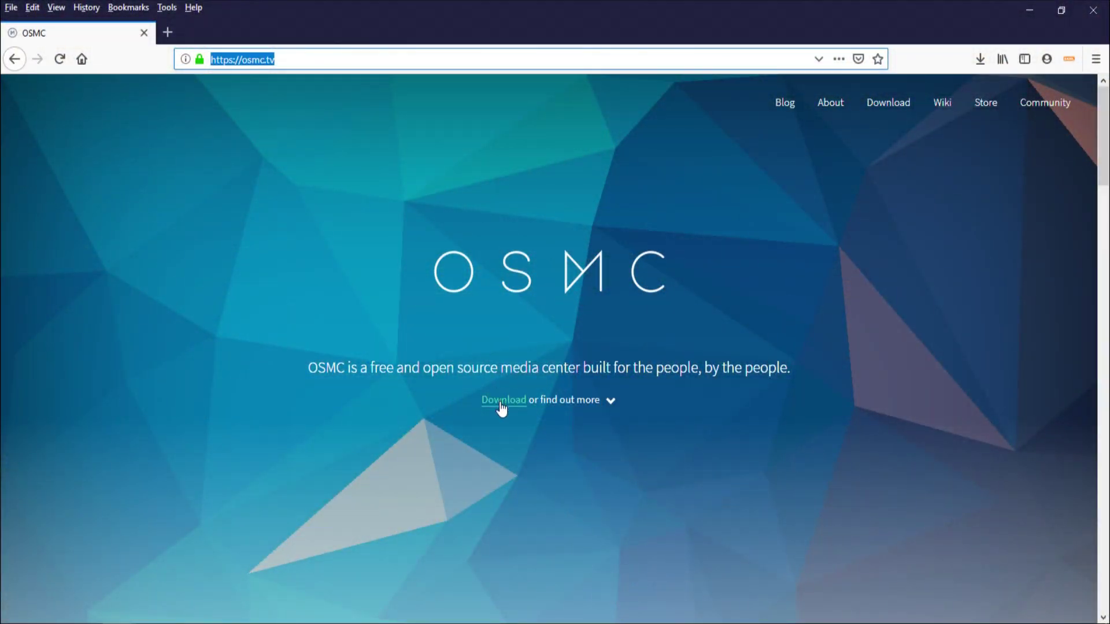
Step: Open the OSMC download page and expand the list of downloadable disk images
left_click(501, 405)
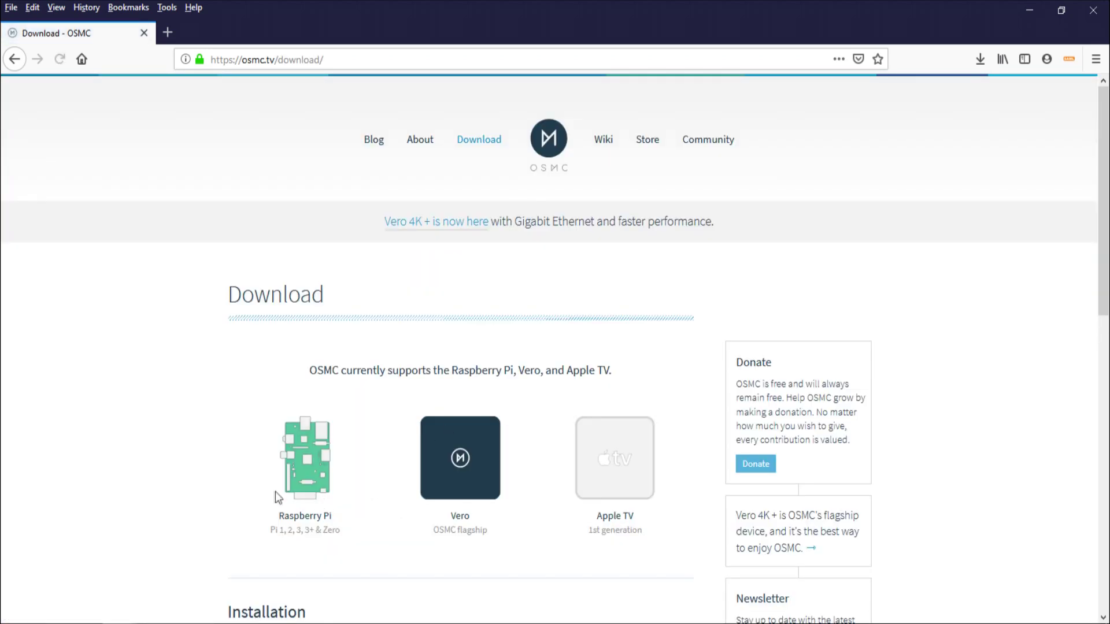
scroll(311, 473, "down", 6)
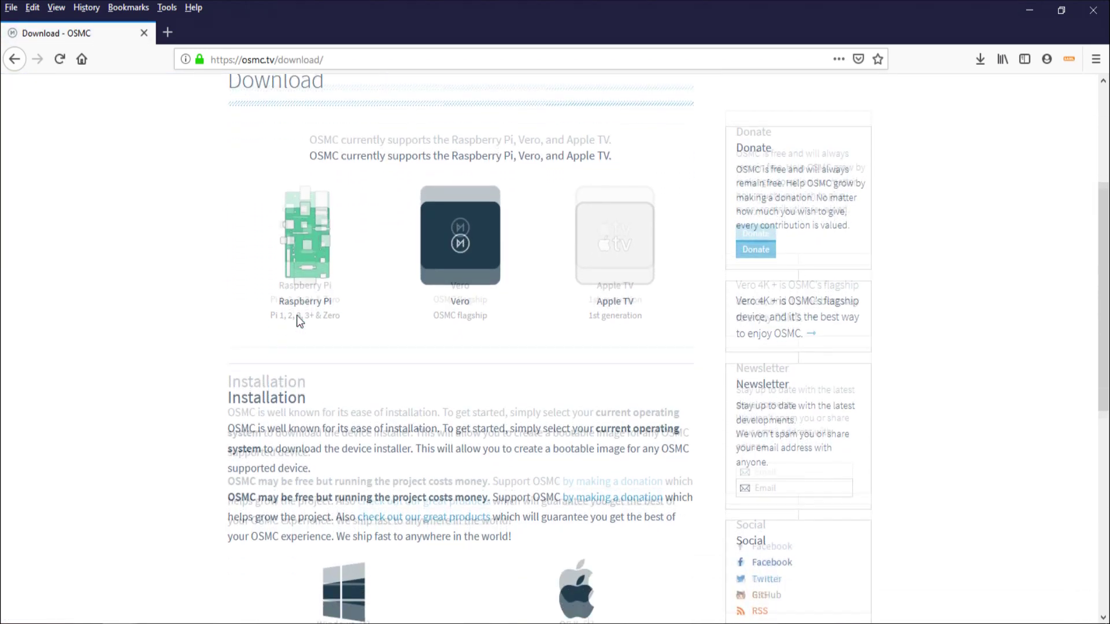
scroll(298, 315, "down", 2)
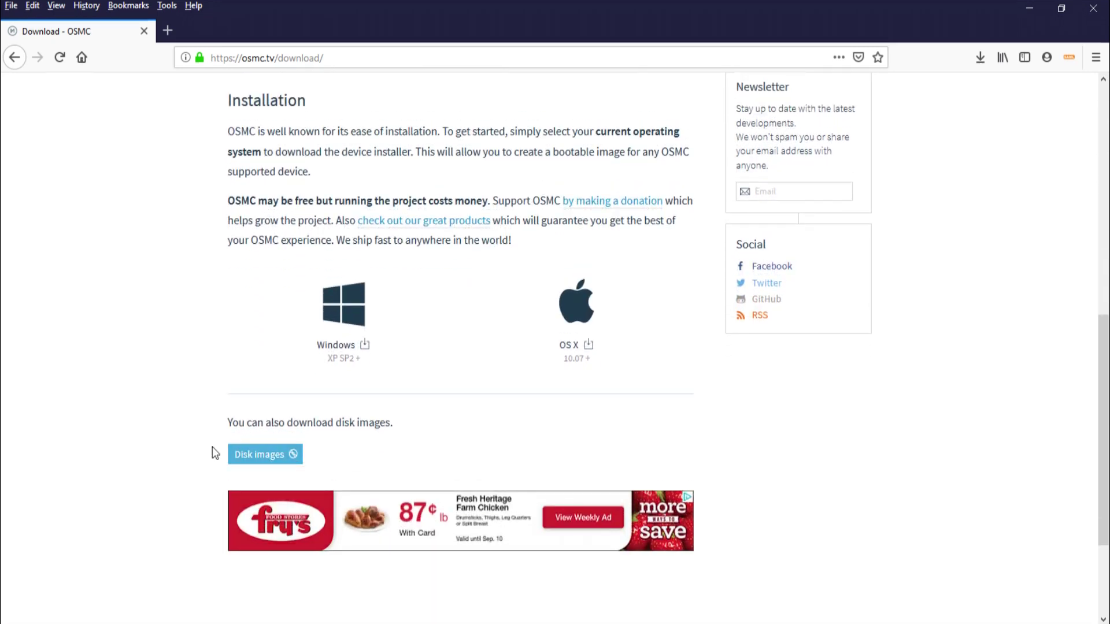
left_click(264, 457)
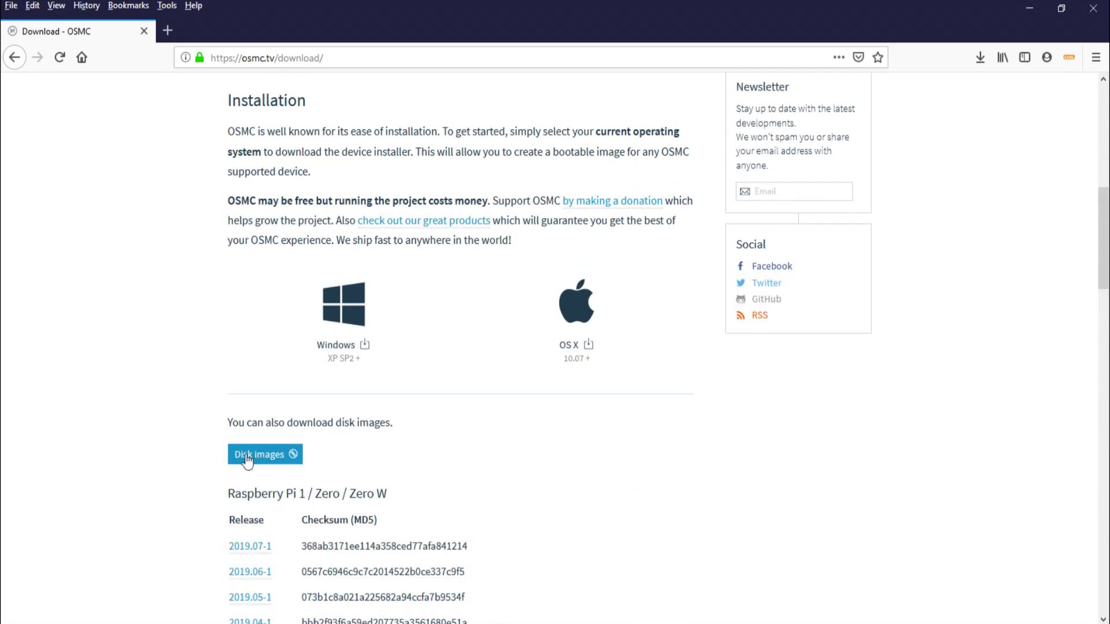
Step: Locate the Raspberry Pi 2 / 3 / 3+ disk images and highlight the 2019.07-1 release row
scroll(164, 462, "down", 4)
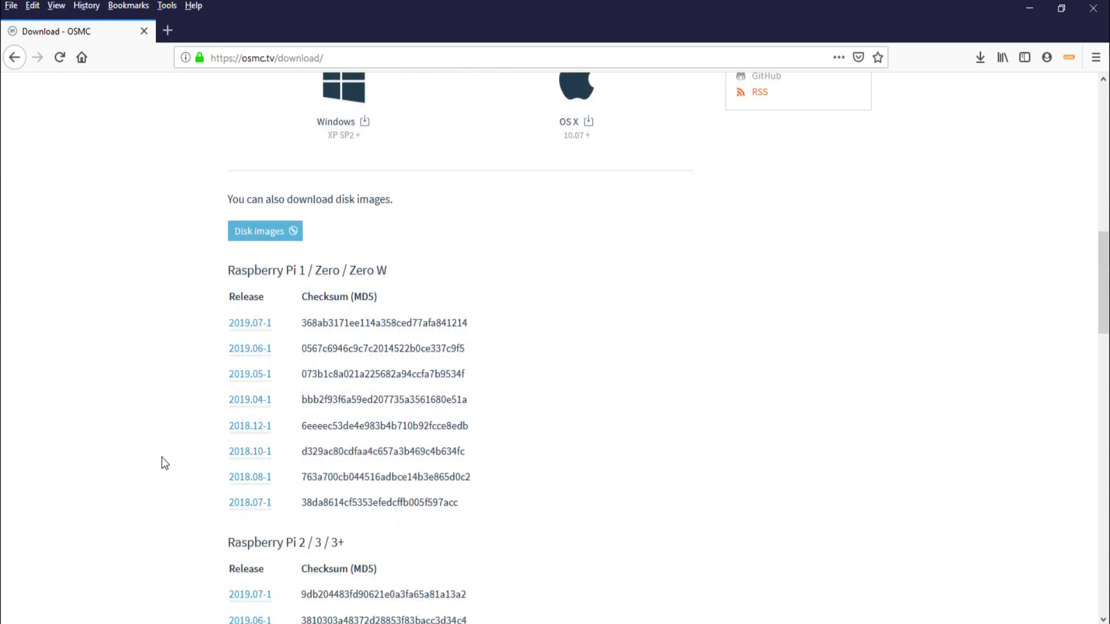
scroll(164, 463, "down", 5)
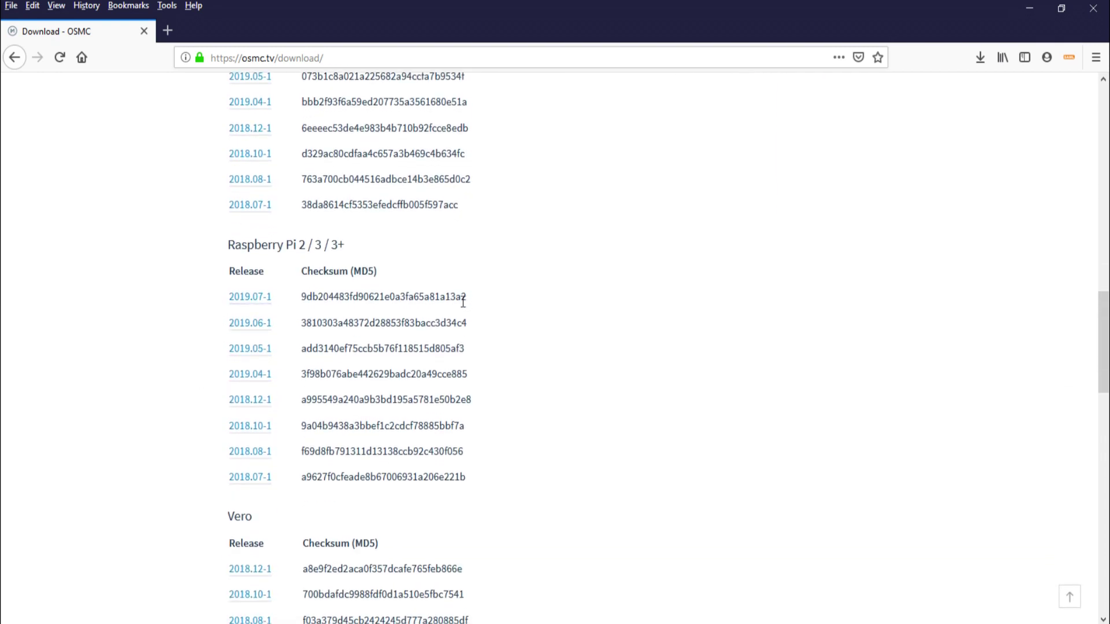
left_click_drag(463, 298, 223, 297)
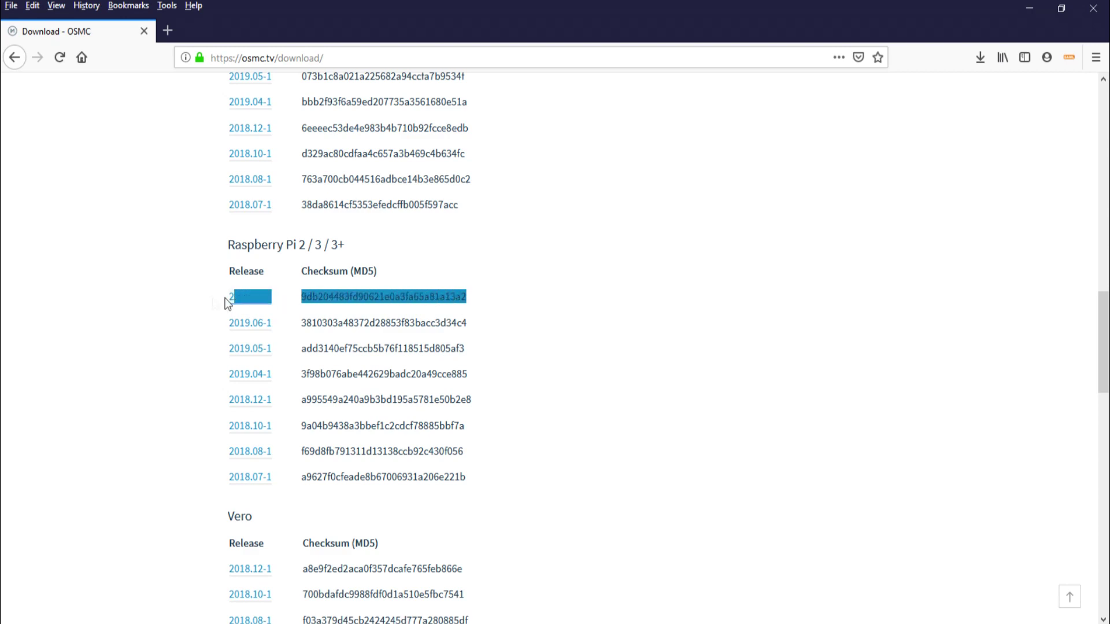
left_click(620, 340)
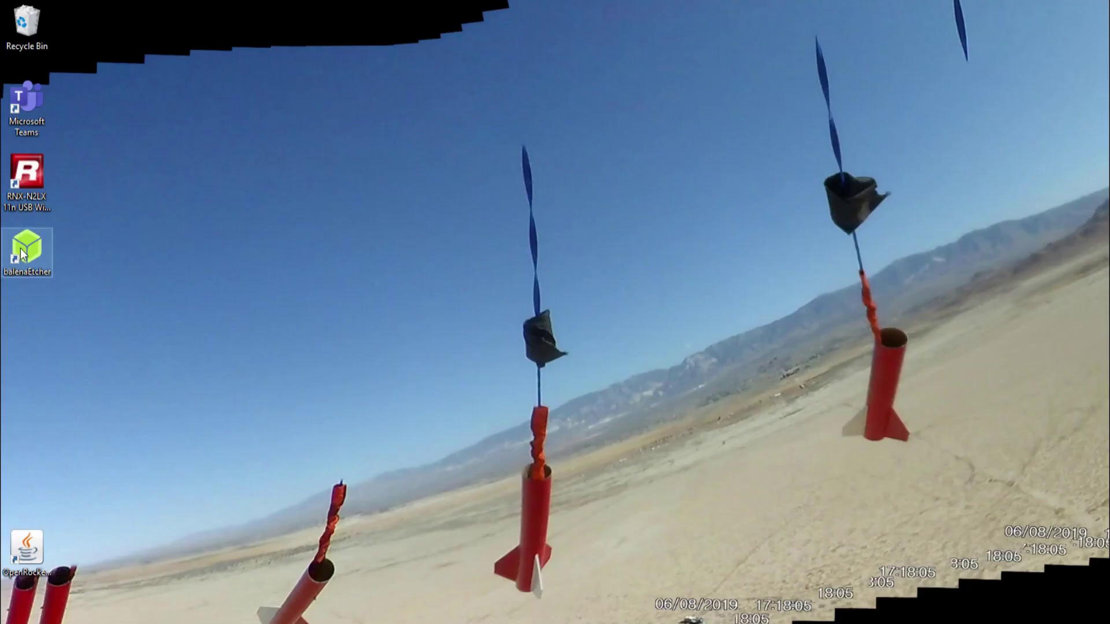
Step: Launch balenaEtcher and select OSMC_TGT_rbp2_20190808.img.gz from the Temp folder as the image
double_click(22, 255)
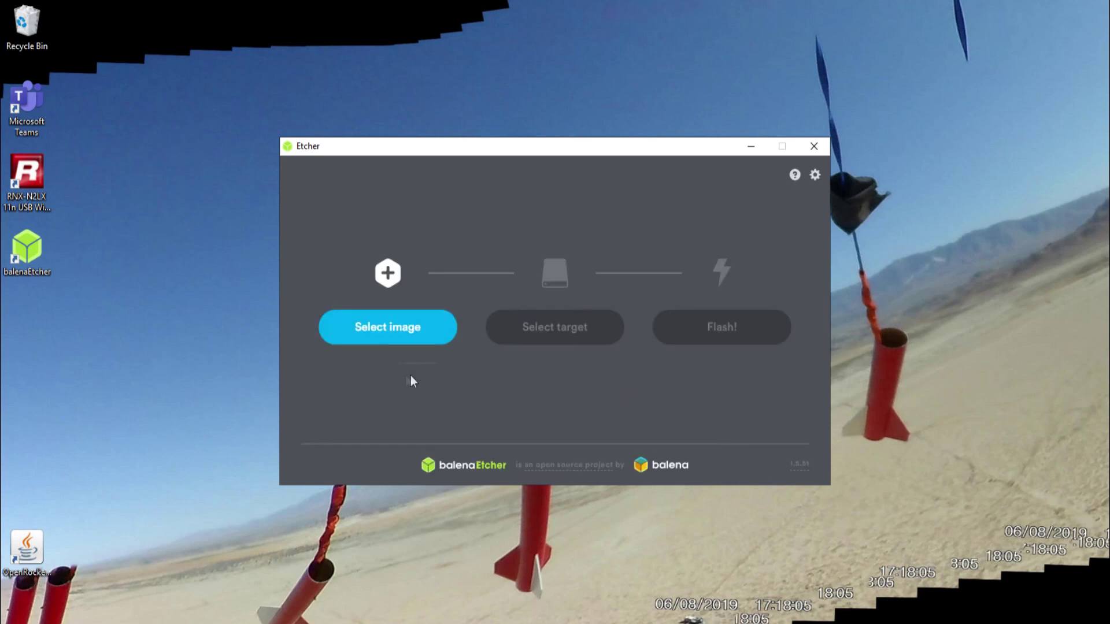
left_click(392, 341)
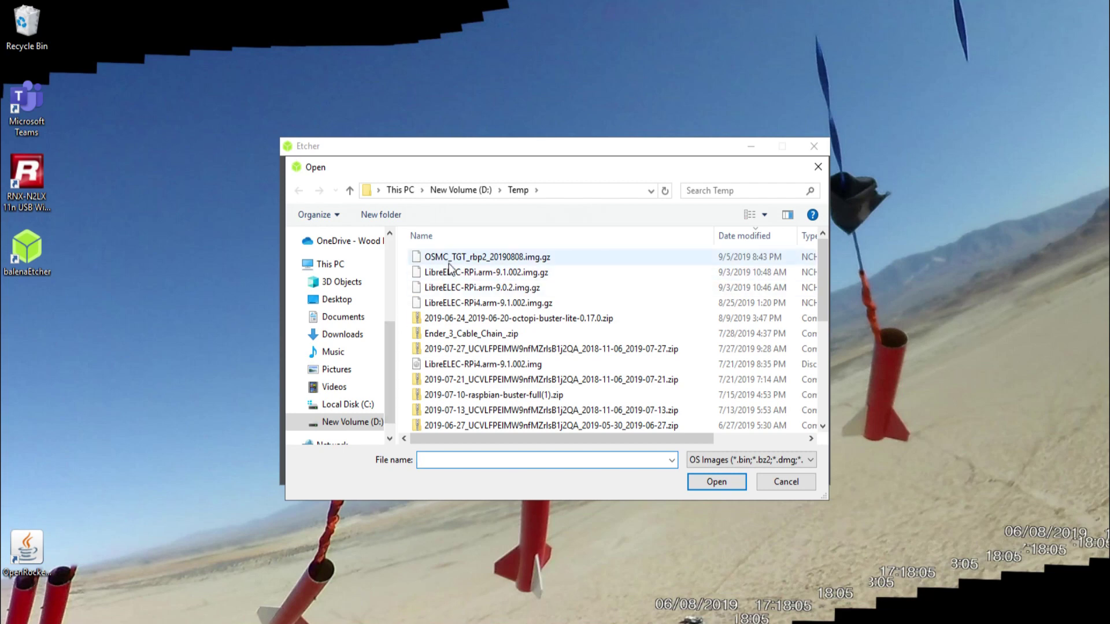
left_click(452, 261)
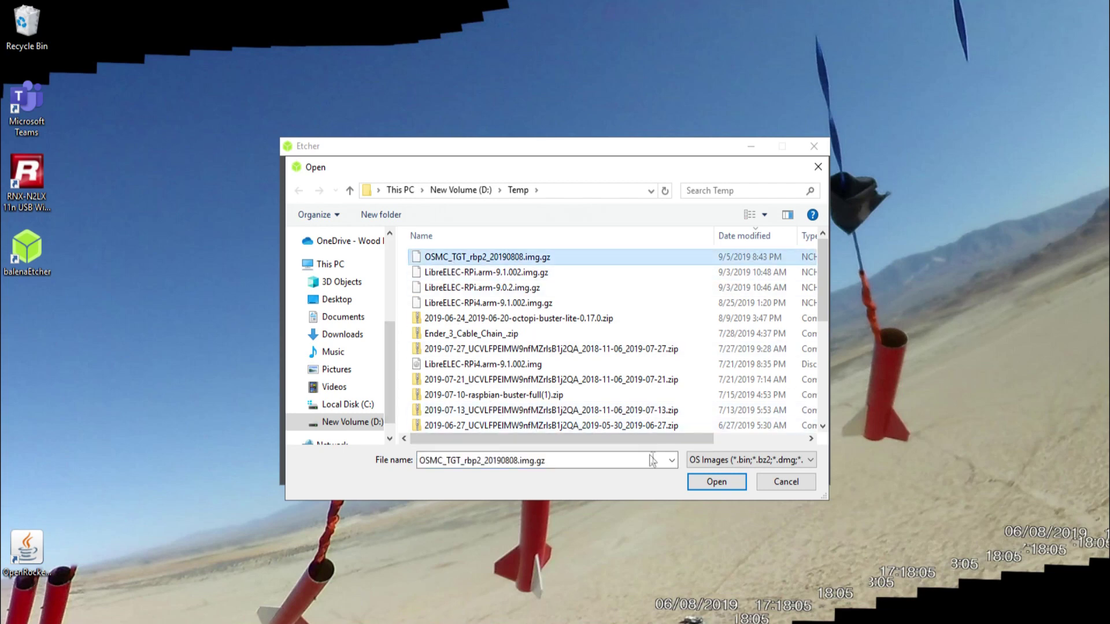
left_click(691, 484)
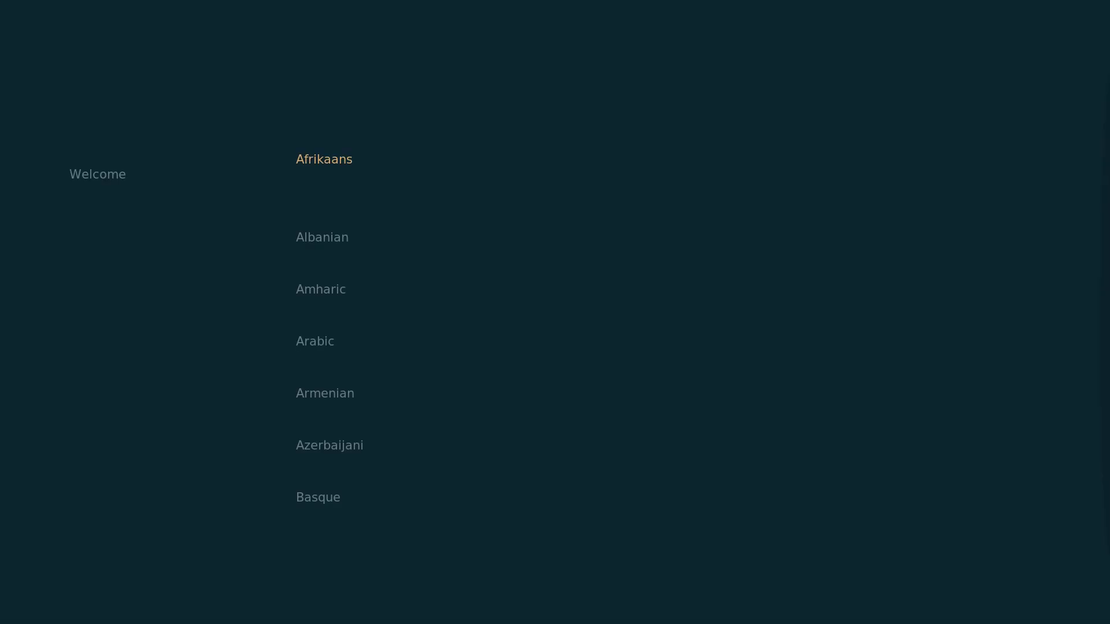
Step: Choose English as the OSMC setup language and confirm the choice
key("Down")
key("Down")
key("Down")
key("Down")
key("Down")
key("Down")
key("Down")
key("Down")
key("Down")
key("Down")
key("Down")
key("Down")
key("Down")
key("Down")
key("Down")
key("Down")
key("Down")
key("Down")
key("Down")
key("Down")
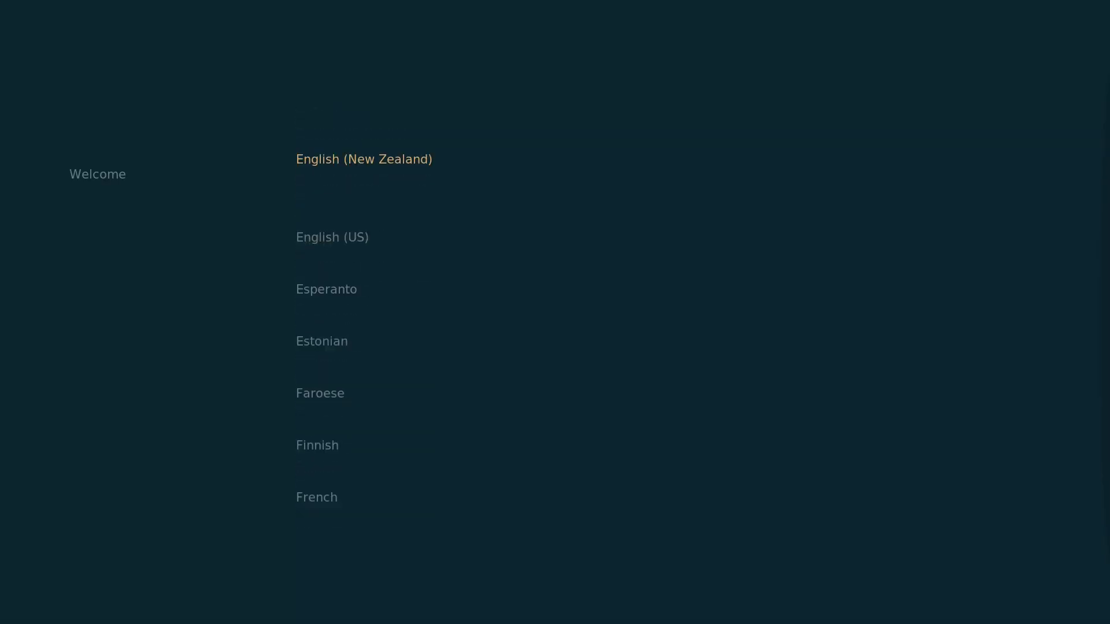
key("Return")
key("Right")
key("Return")
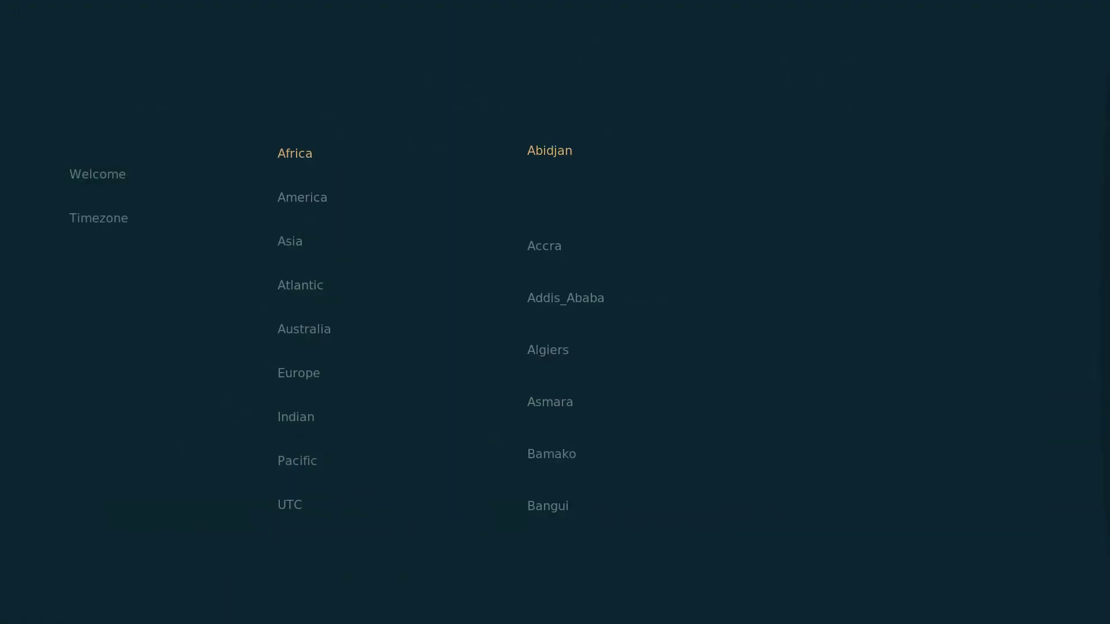
Step: Set the timezone to a city in the America region
key("Down")
key("Down")
key("Down")
key("Down")
key("Down")
key("Down")
key("Down")
key("Down")
key("Down")
key("Down")
key("Down")
key("Down")
key("Down")
key("Down")
key("Down")
key("Down")
key("Down")
key("Down")
key("Down")
key("Down")
key("Down")
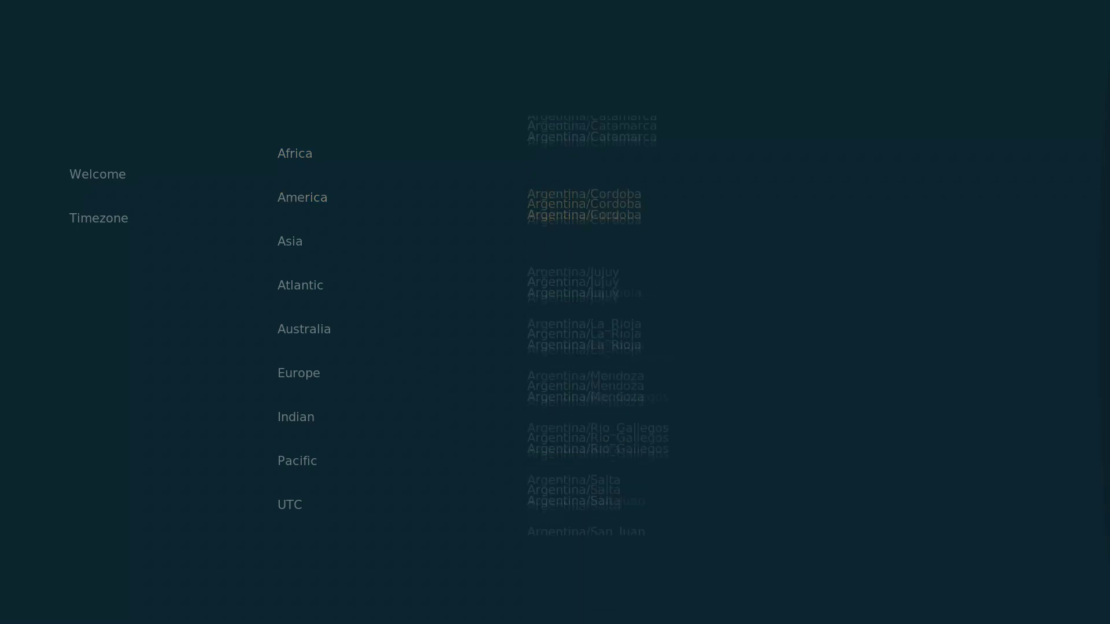
key("Down")
key("Down")
key("Down")
key("Down")
key("Down")
key("Down")
key("Down")
key("Down")
key("Down")
key("Down")
key("Down")
key("Down")
key("Down")
key("Down")
key("Down")
key("Down")
key("Down")
key("Down")
key("Down")
key("Down")
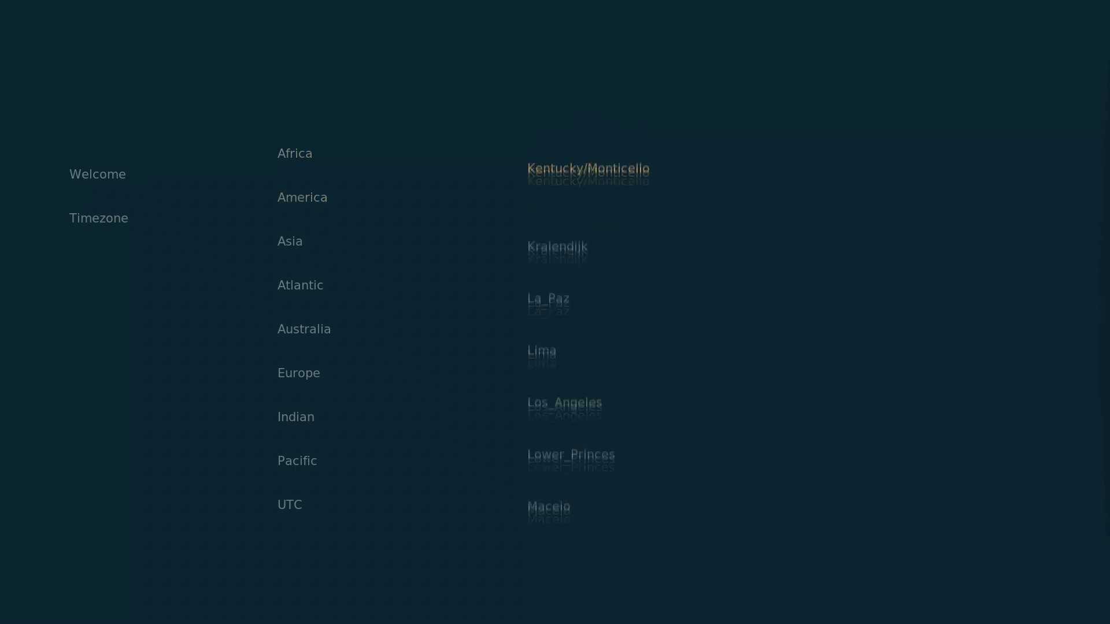
key("Return")
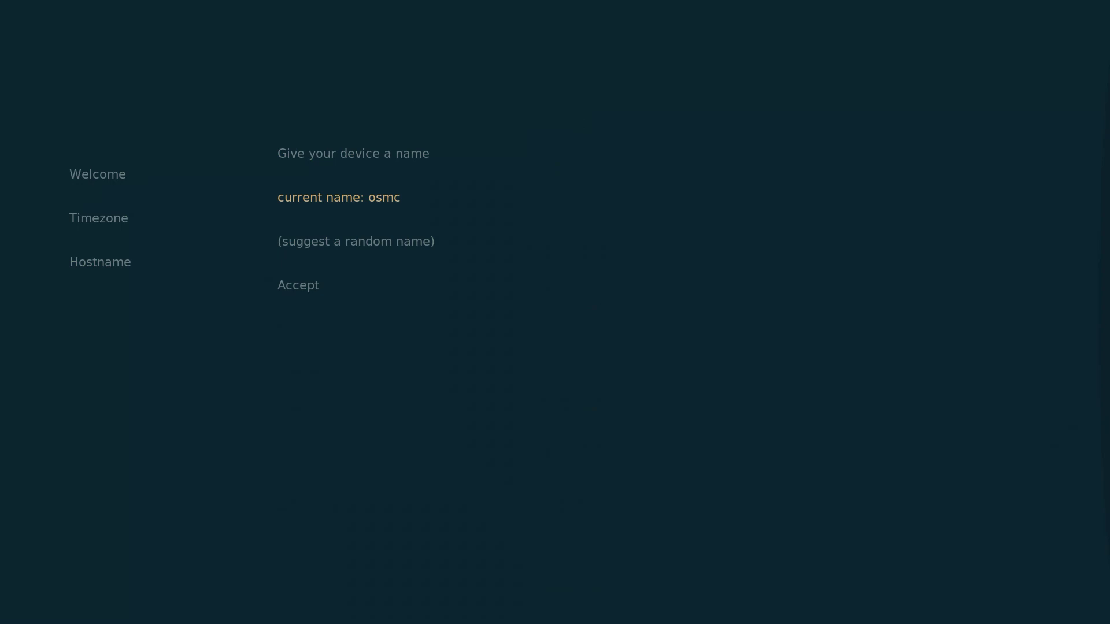
Step: Keep osmc as the device name and accept the hostname settings
key("Return")
key("Return")
key("Down")
key("Return")
key("Down")
key("Return")
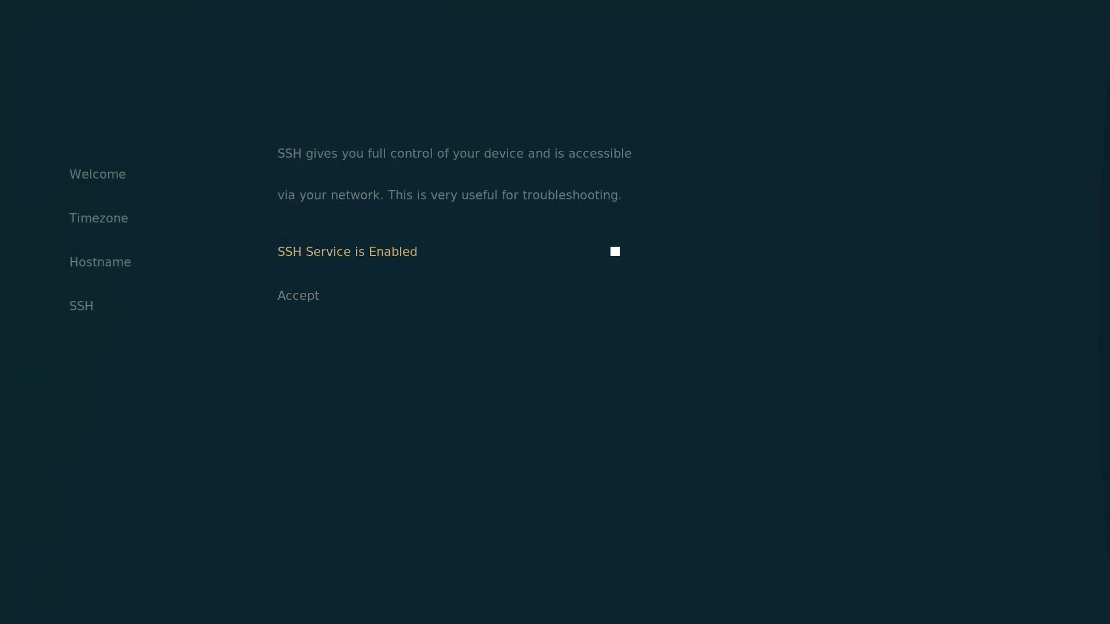
Step: Accept the SSH service setting and continue past the license text
key("Return")
key("Down")
key("Return")
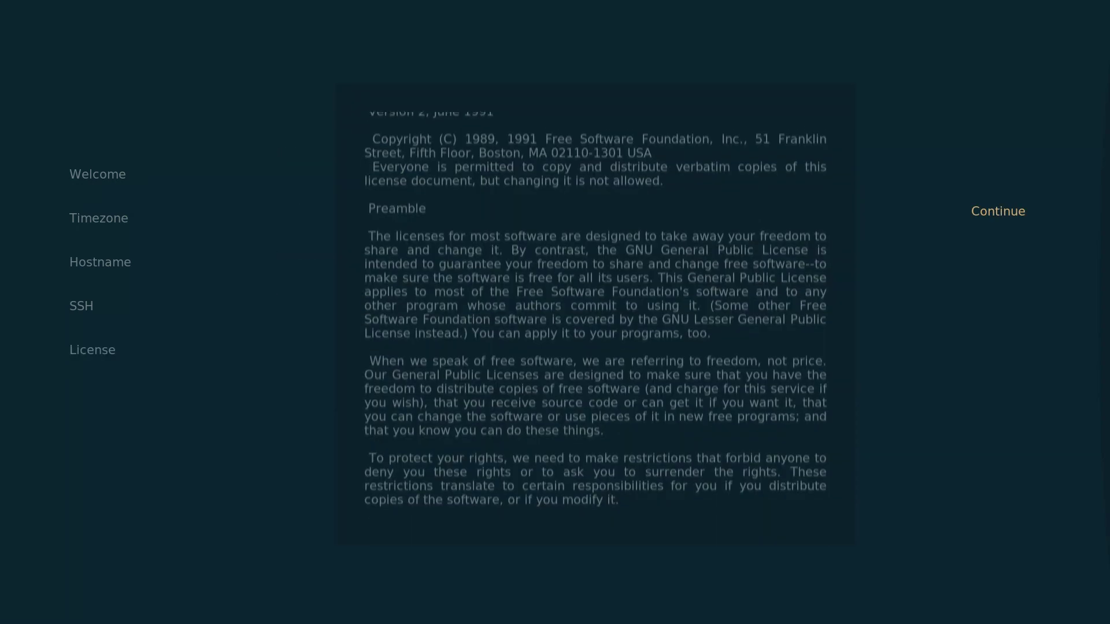
key("Return")
Step: Choose manual network setup and enable the wireless adapter
key("Return")
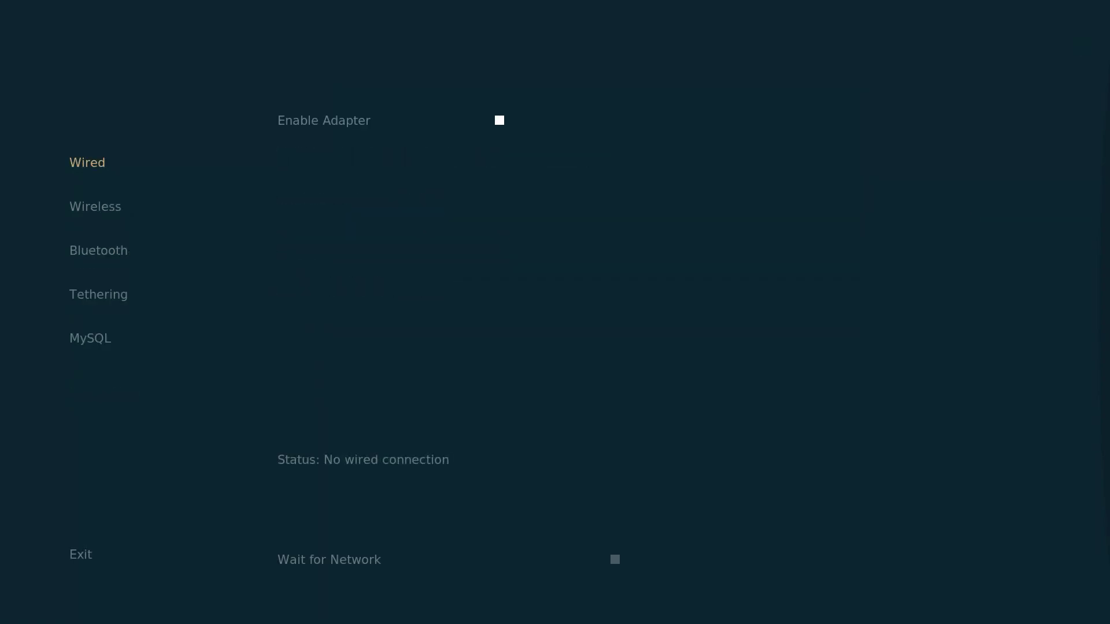
key("Down")
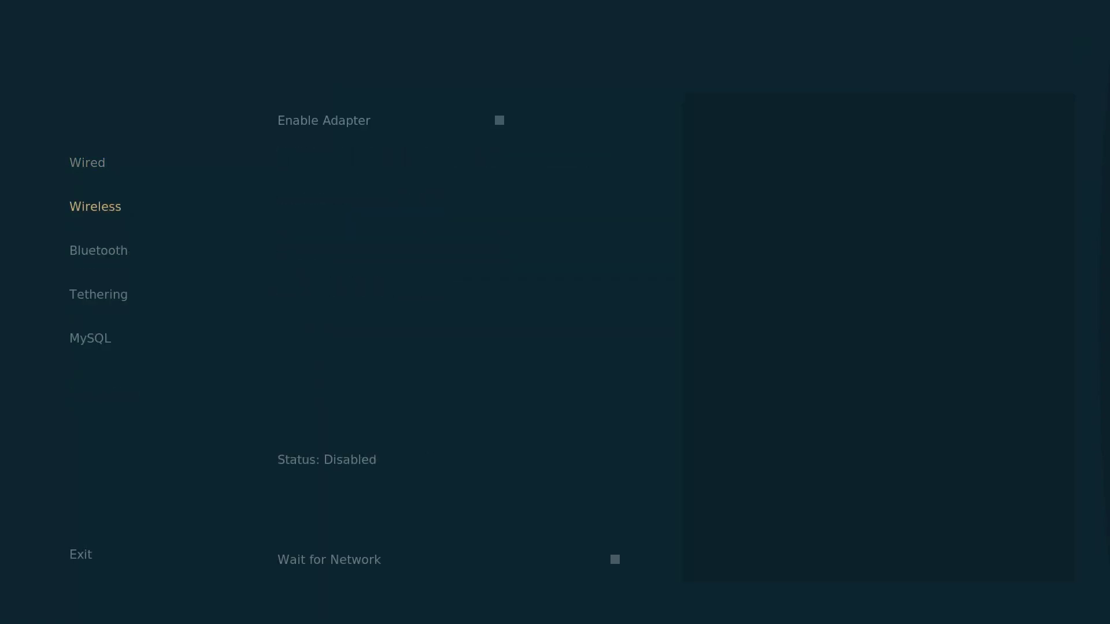
key("Right")
key("Return")
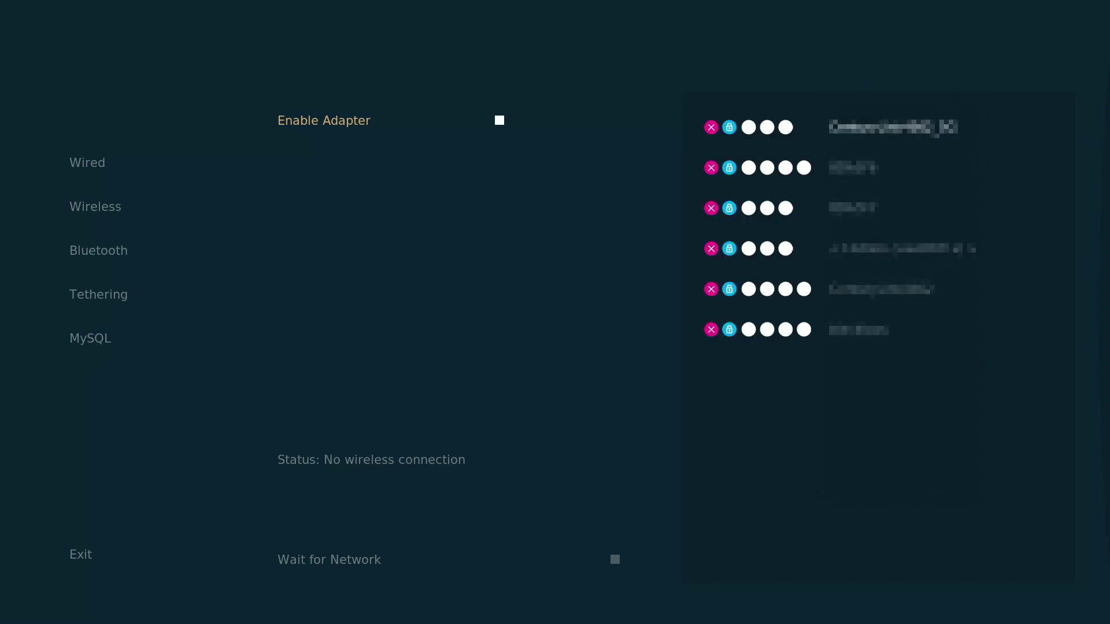
Step: Connect to the first wireless network in the list, supplying the Wi-Fi password
key("Right")
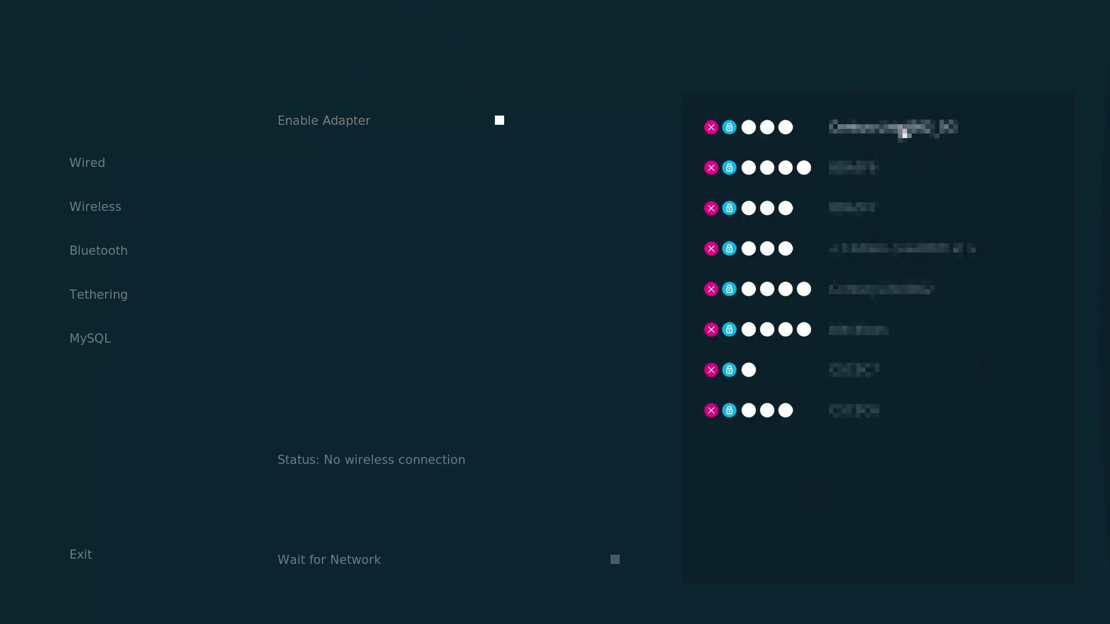
left_click(904, 131)
left_click(574, 553)
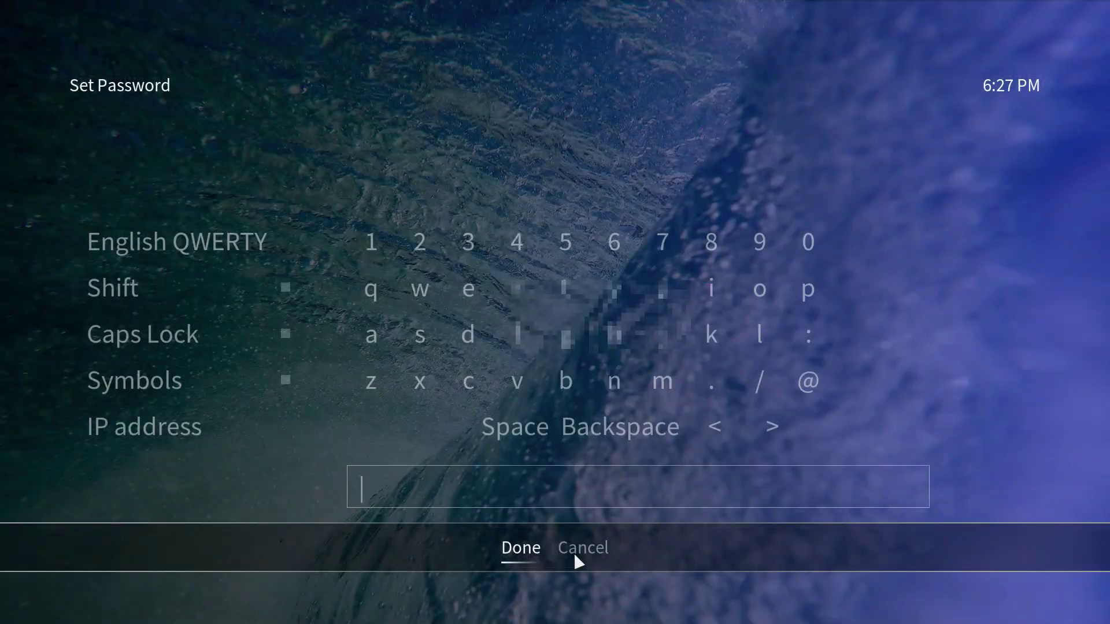
key("Return")
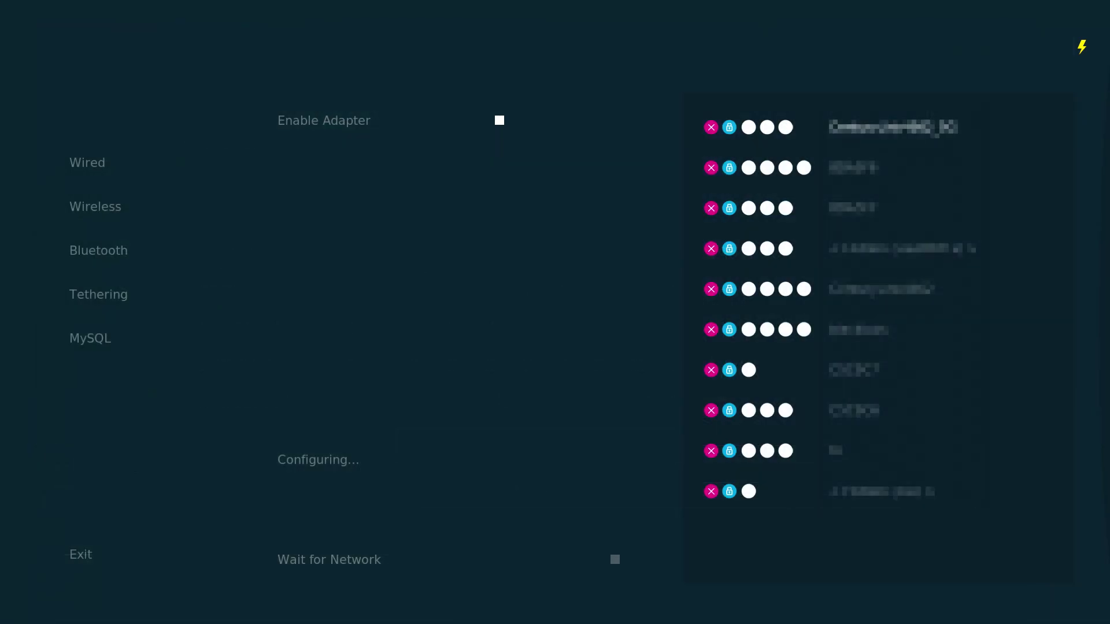
Step: Check the Bluetooth and MySQL settings and exit the network configuration
left_click(99, 250)
left_click(944, 141)
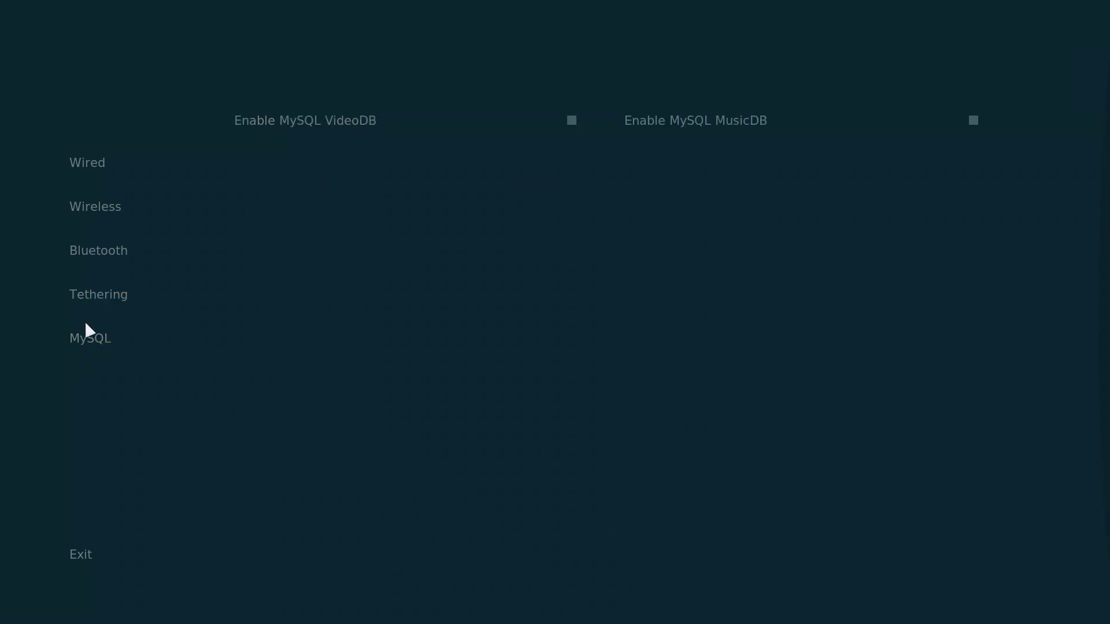
left_click(81, 555)
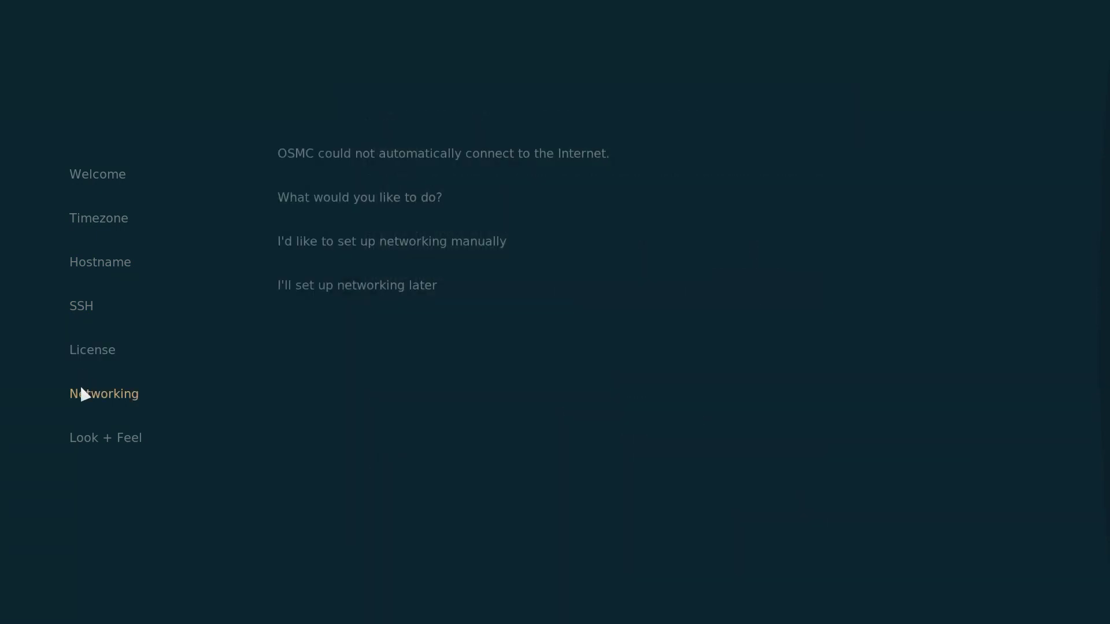
Step: Select the Classic look and finish the setup without signing up for the newsletter
mouse_move(95, 445)
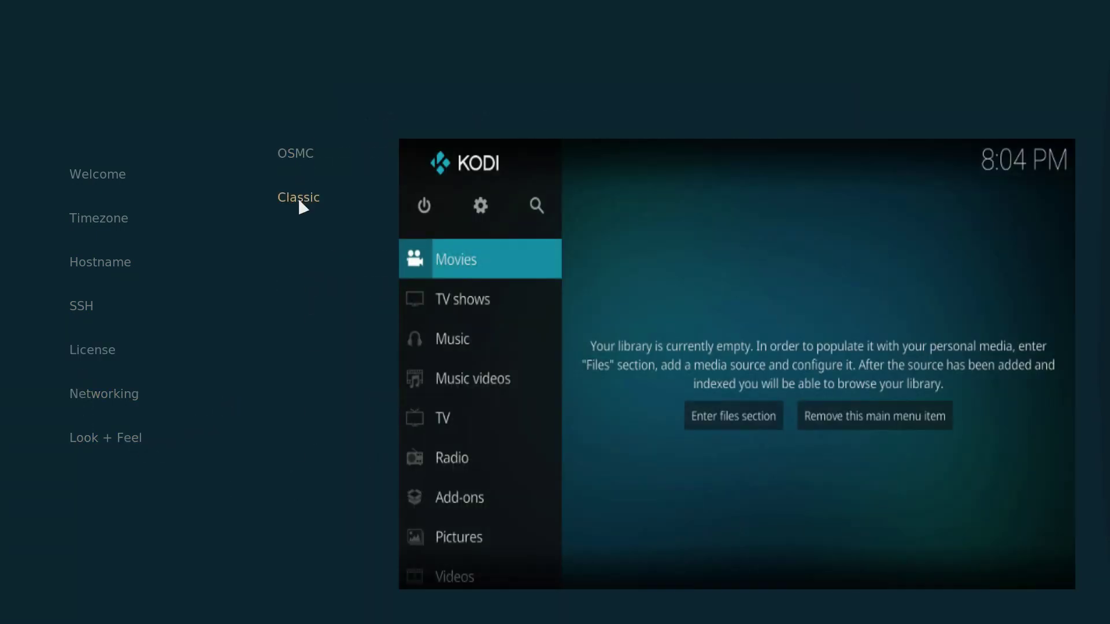
left_click(297, 198)
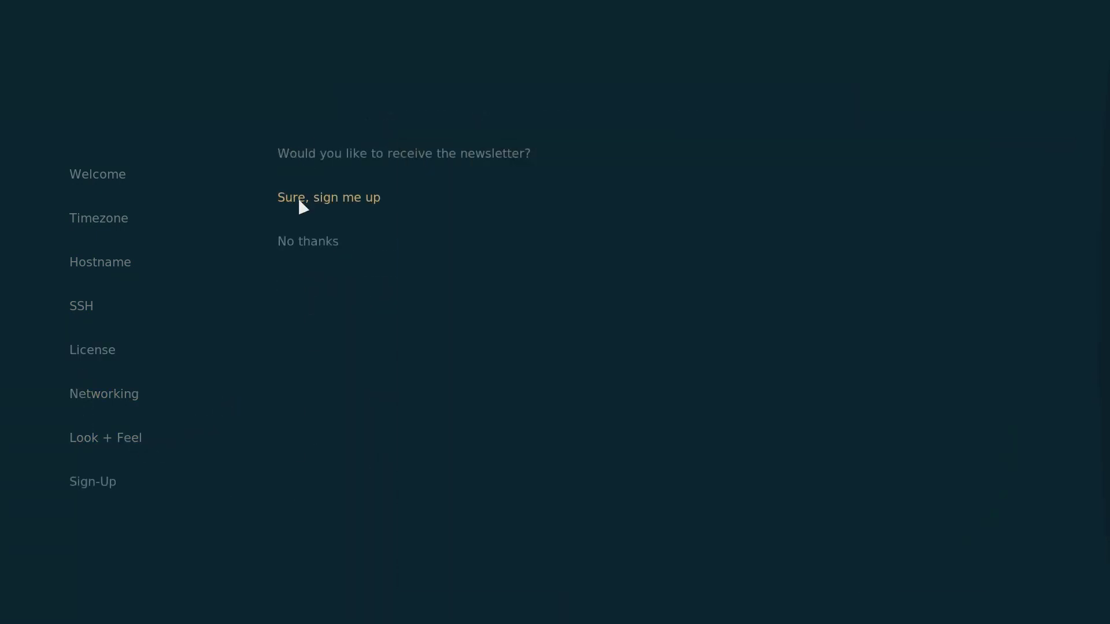
left_click(303, 243)
left_click(82, 526)
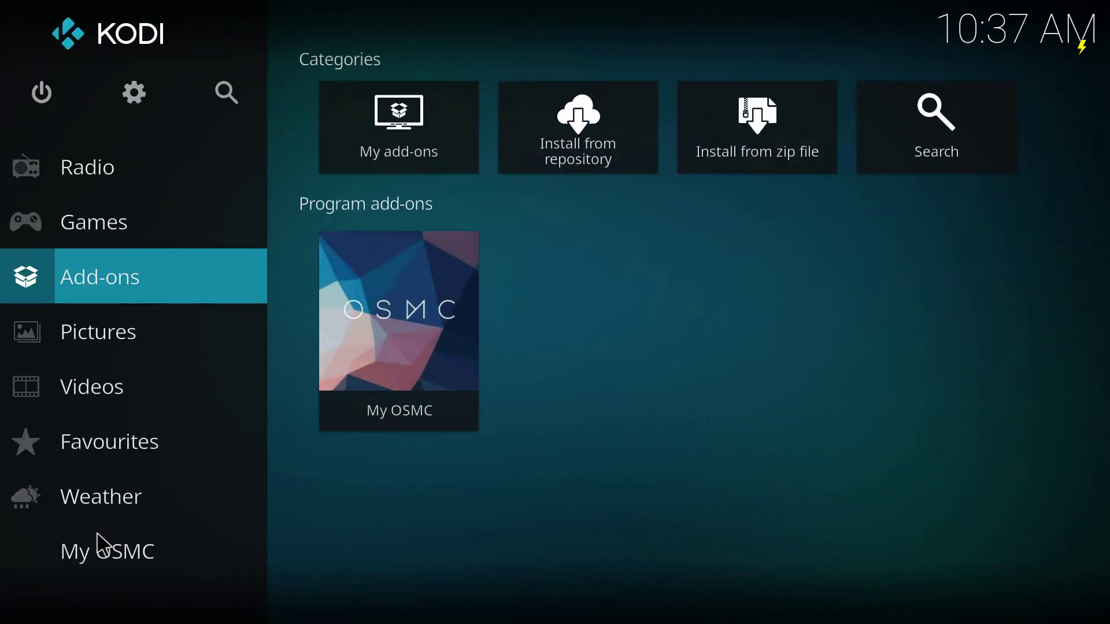
Step: Open the video add-ons category of the Kodi Add-on repository
key("Return")
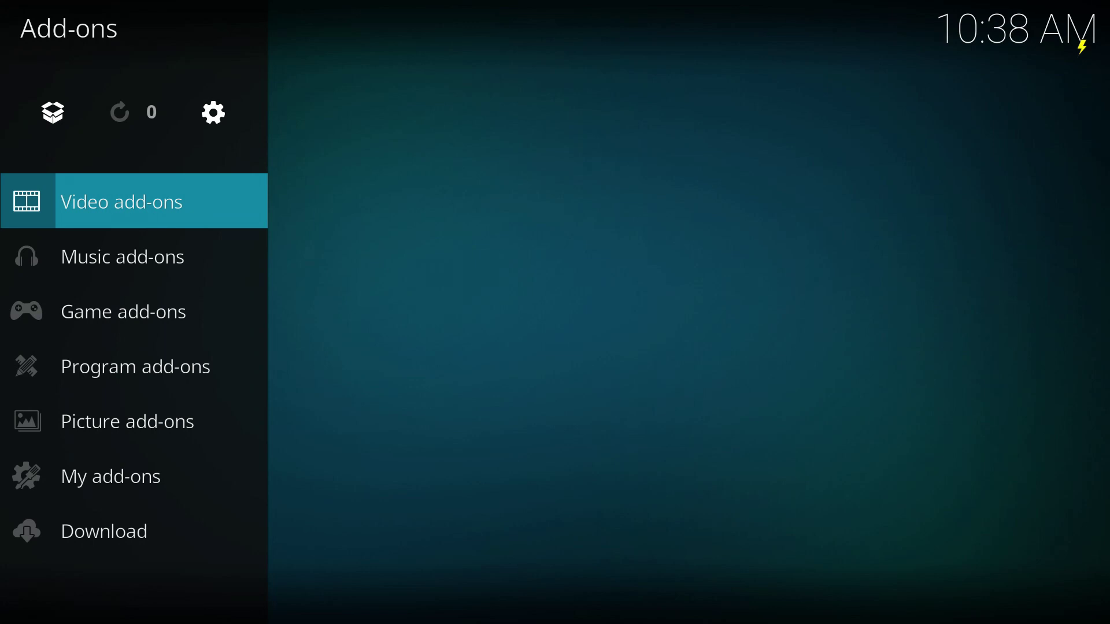
left_click(62, 124)
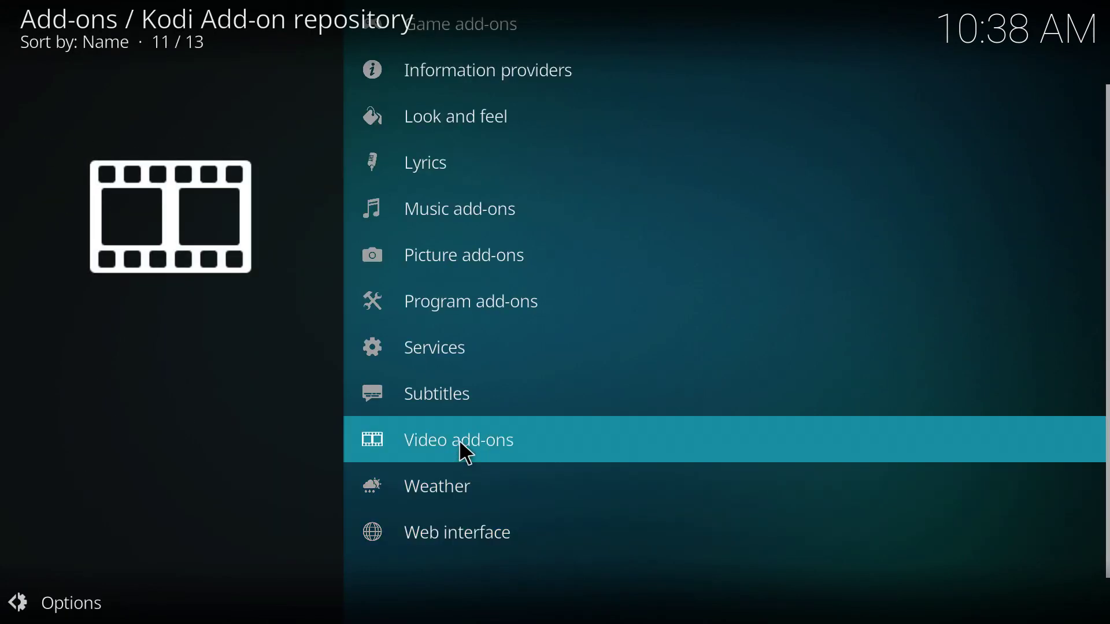
left_click(467, 456)
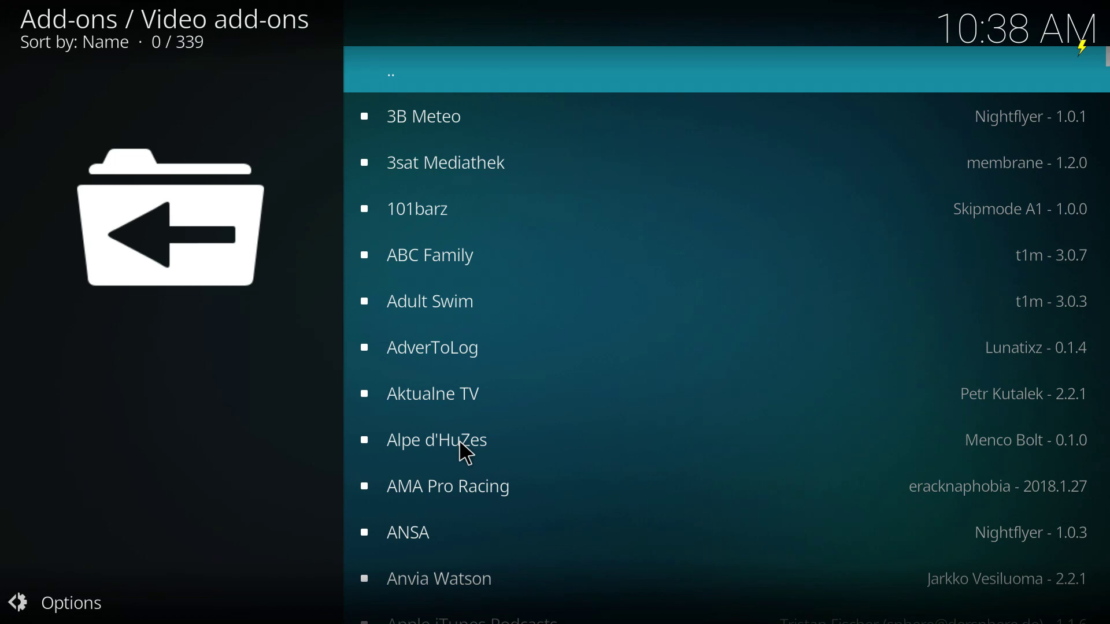
Step: Find Pluto.TV in the video add-ons list and install it together with its additional add-ons
key("Down")
key("Down")
key("Down")
key("Down")
key("Down")
key("Down")
key("Down")
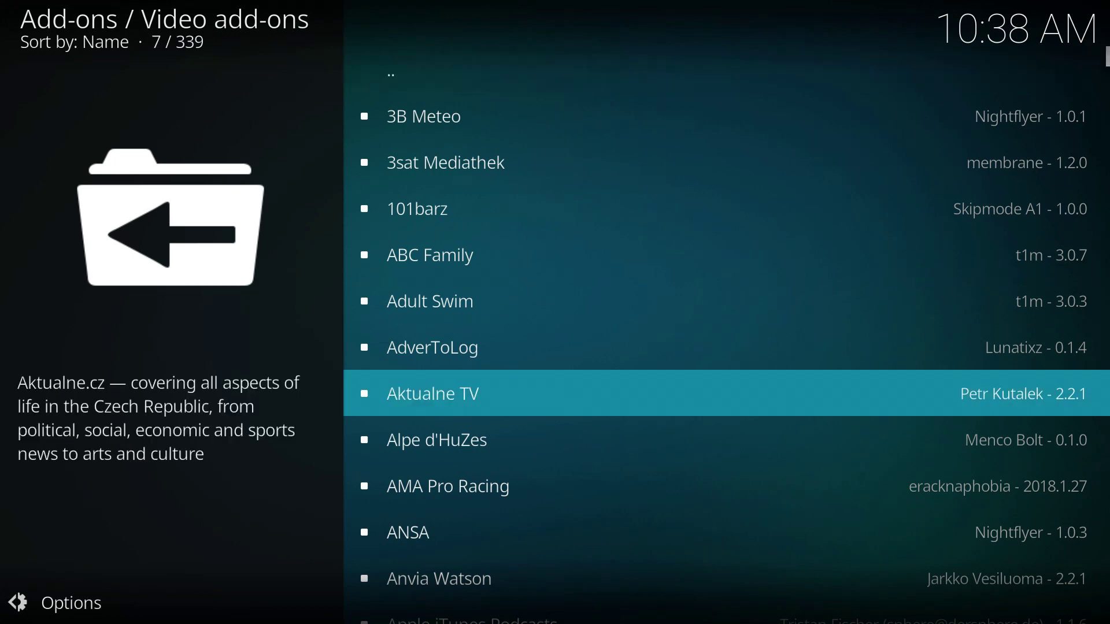
scroll(564, 399, "down", 13)
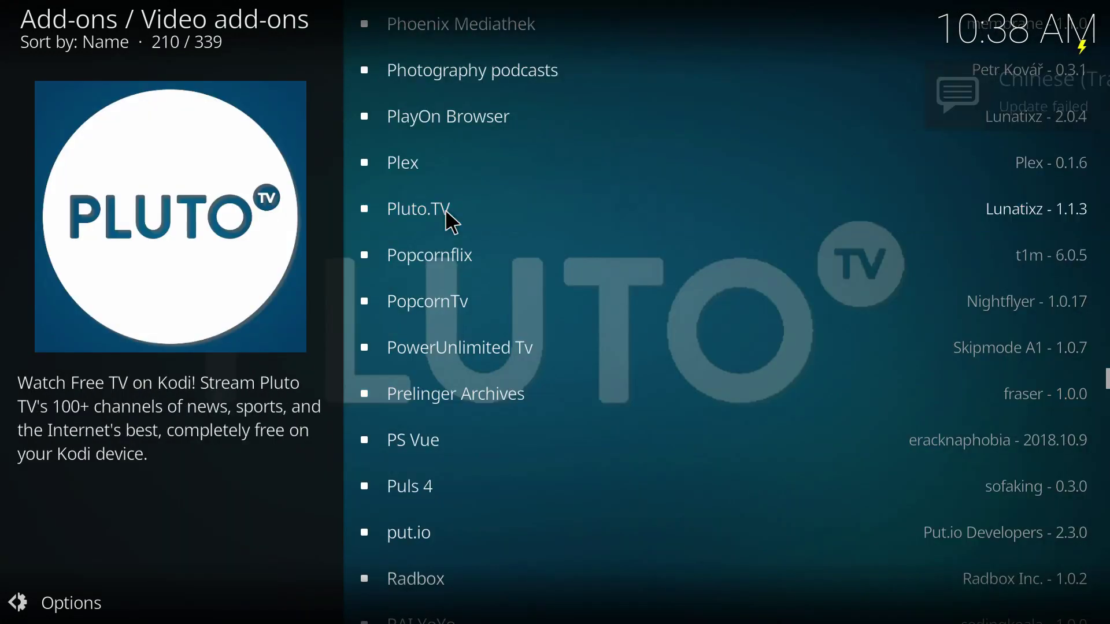
left_click(446, 223)
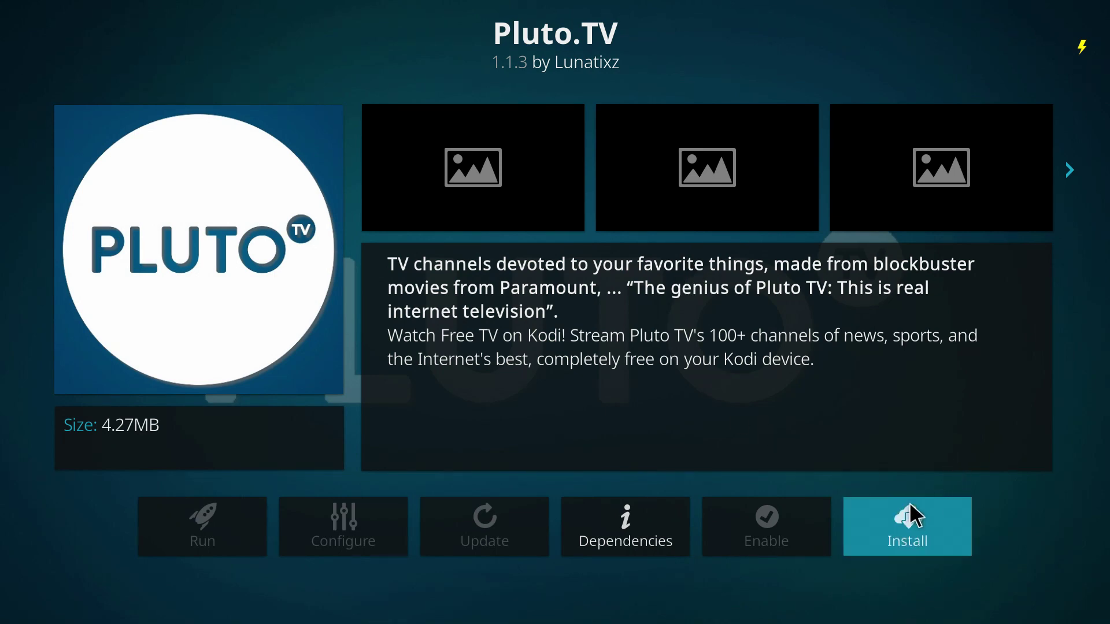
left_click(911, 521)
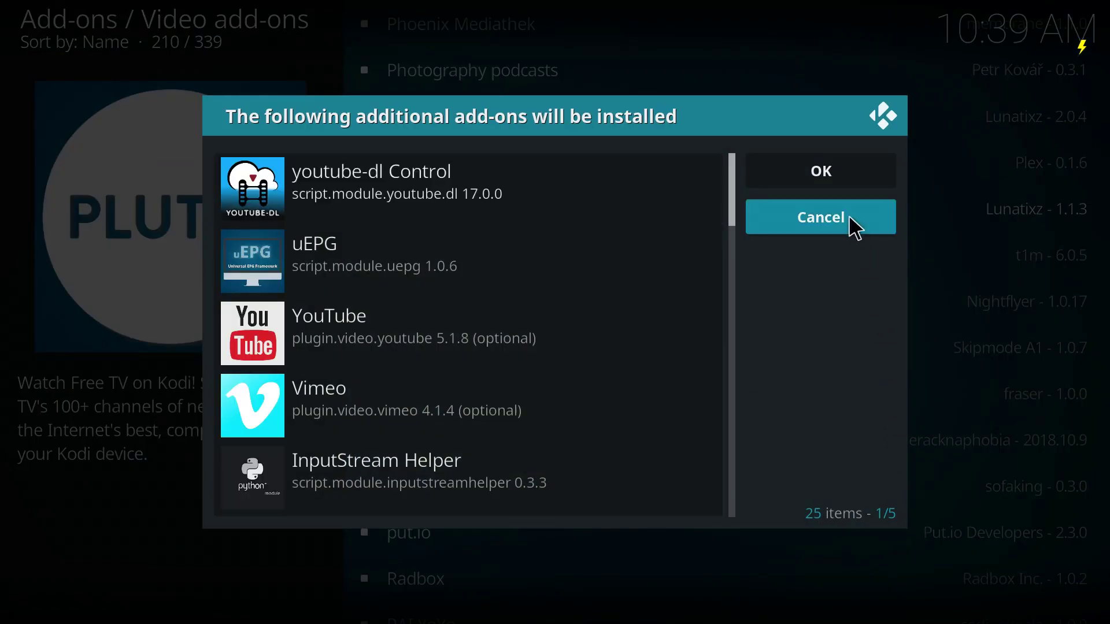
left_click(851, 180)
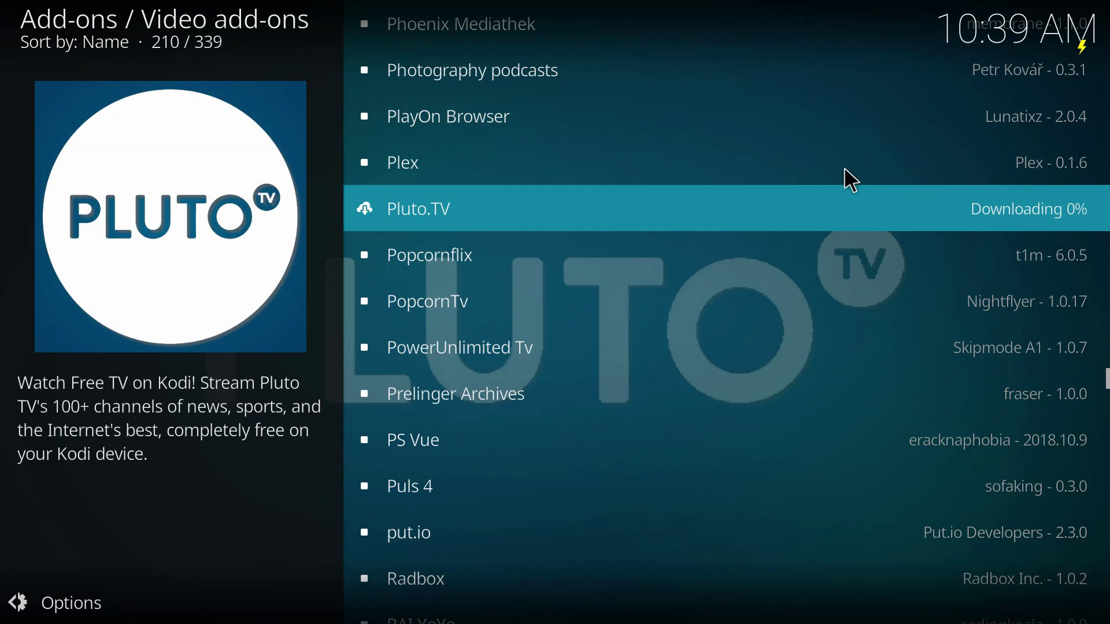
Step: Return to the home screen and launch Pluto.TV, leaving the user email and password blank
key("BackSpace")
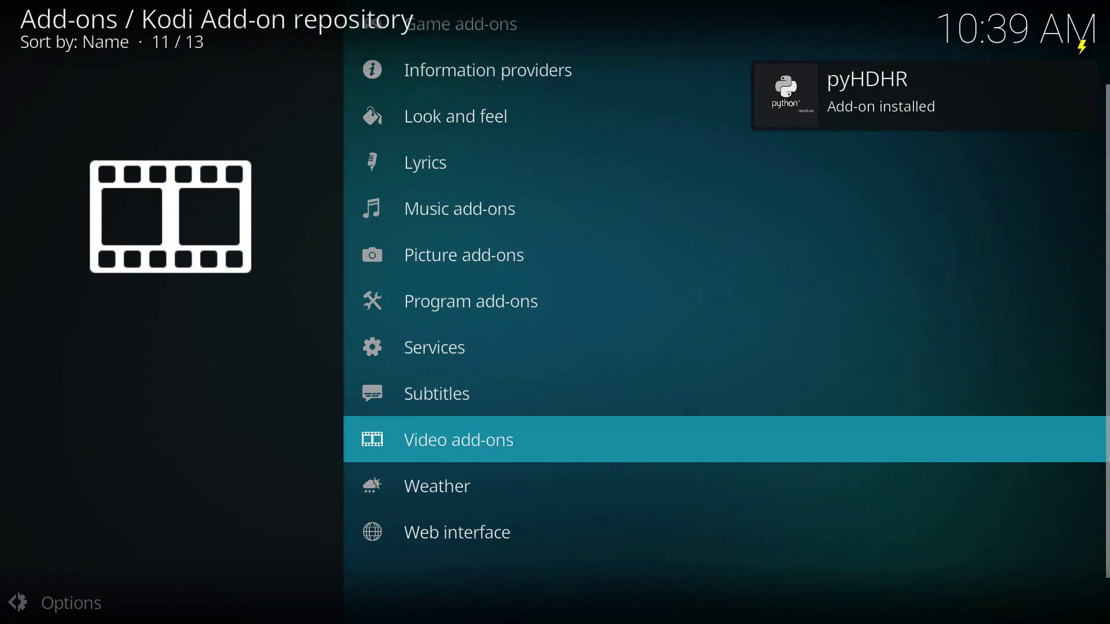
key("BackSpace")
key("BackSpace")
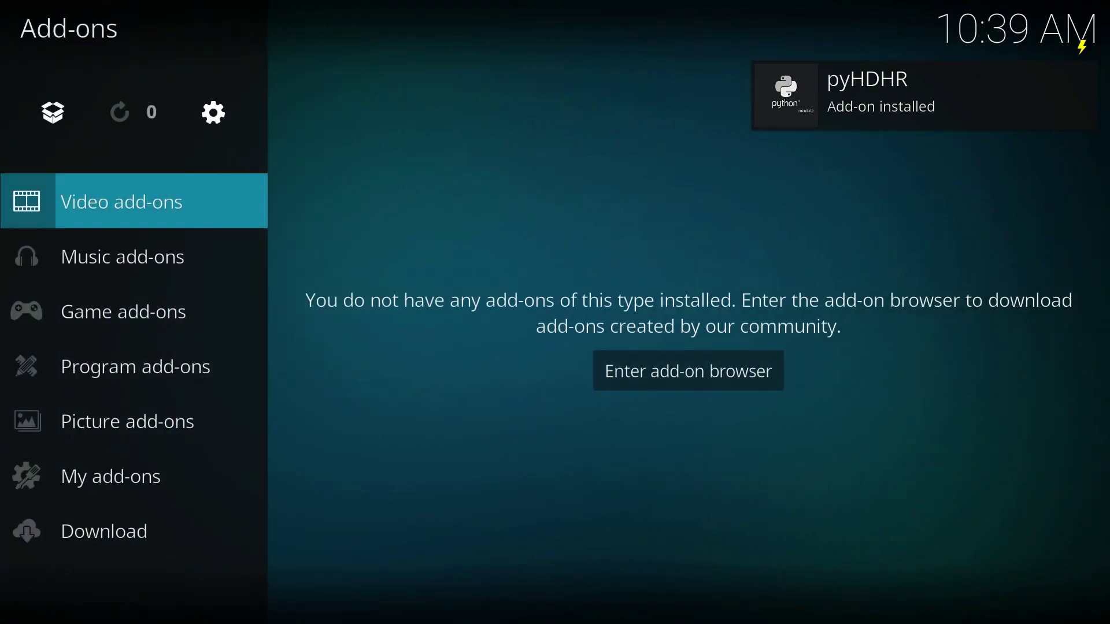
key("BackSpace")
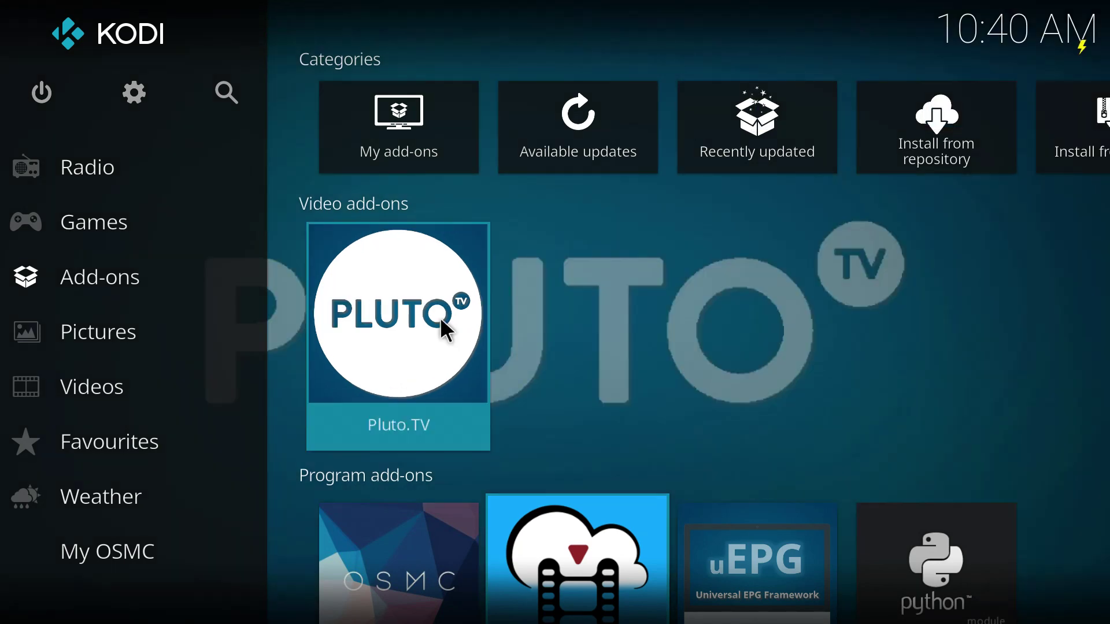
left_click(441, 320)
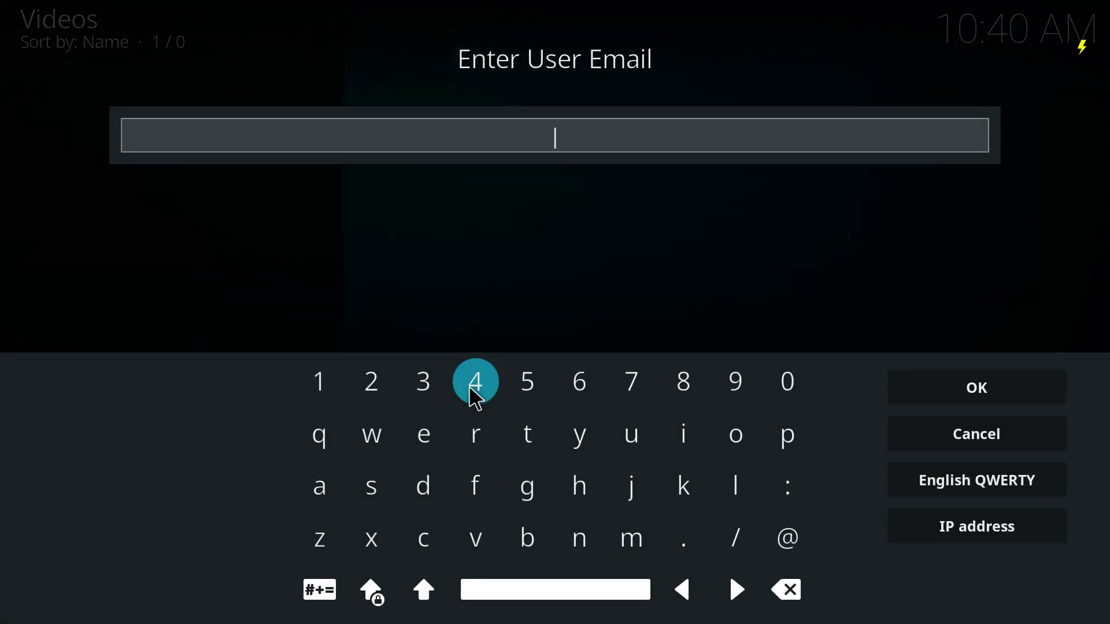
left_click(932, 397)
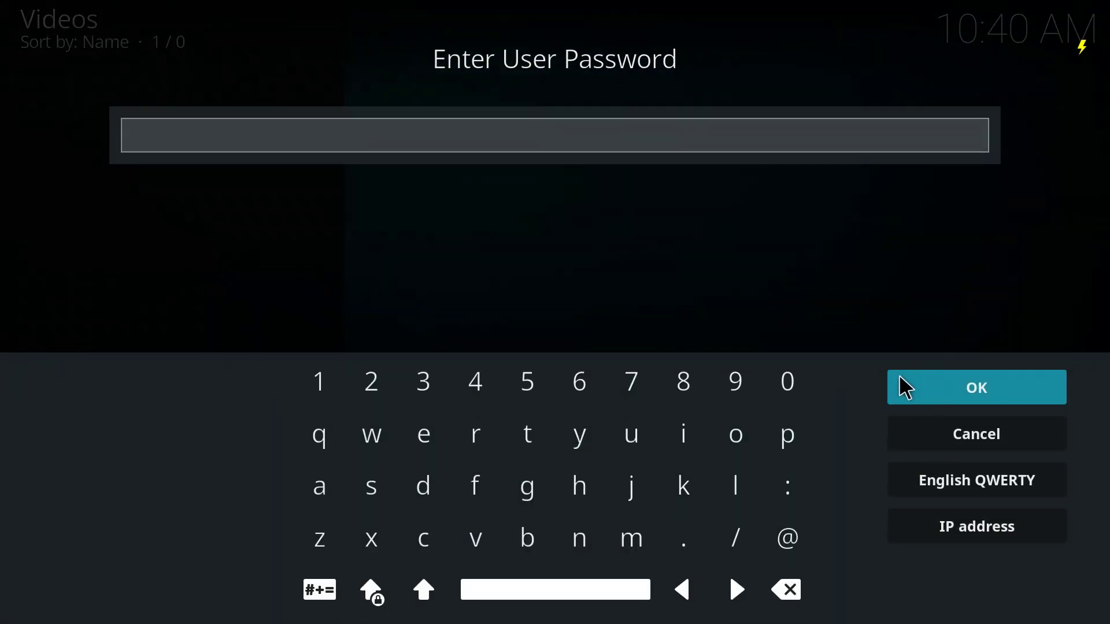
left_click(907, 388)
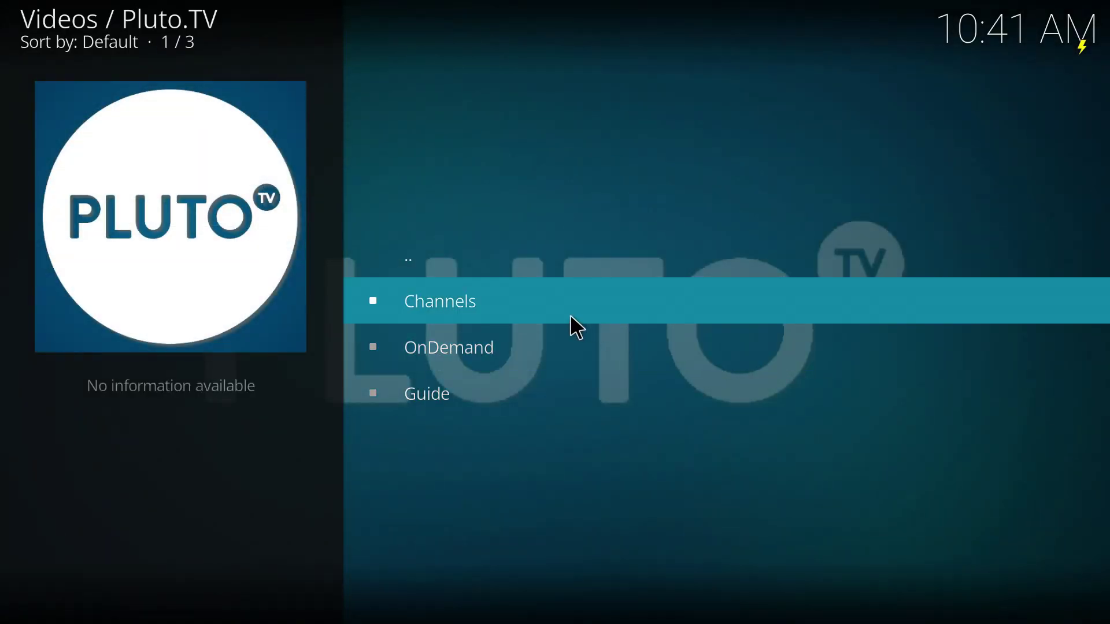
Step: Try to open the Pluto.TV Channels listing and back out to the home screen
left_click(571, 318)
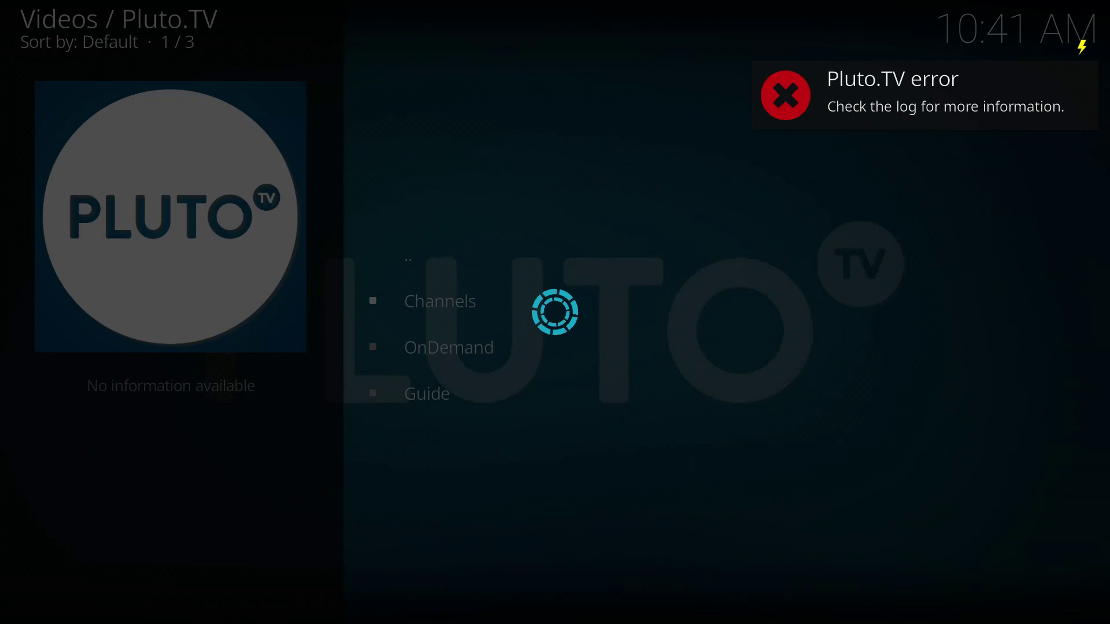
key("BackSpace")
key("BackSpace")
key("BackSpace")
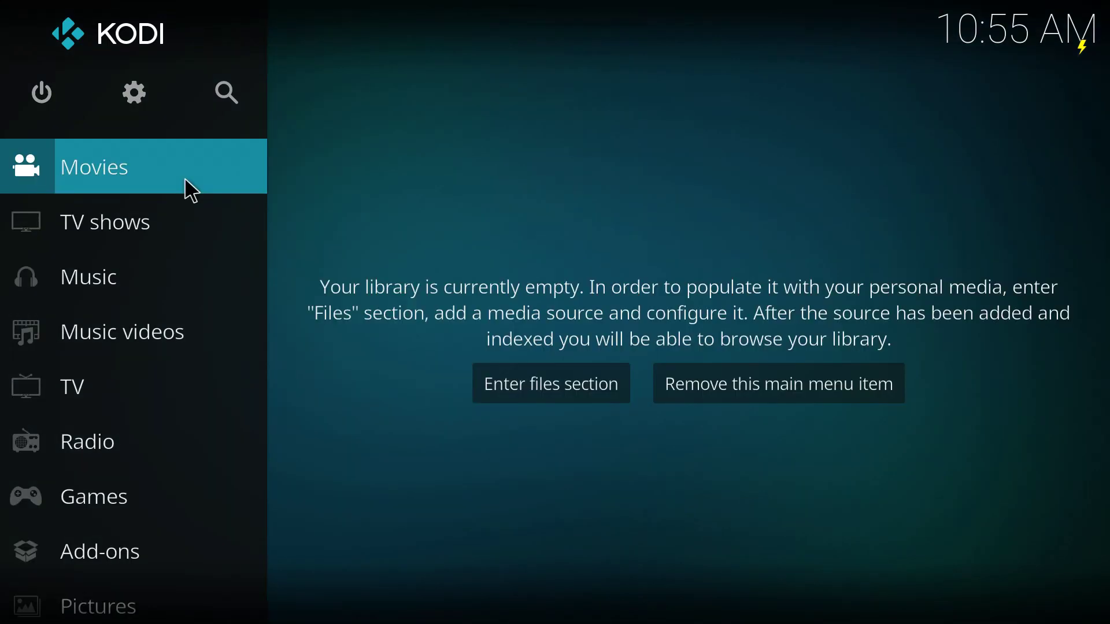
Step: In My OSMC's remote settings, switch the remote profile to lircd-full and confirm the change
scroll(182, 287, "down", 7)
scroll(182, 286, "down", 5)
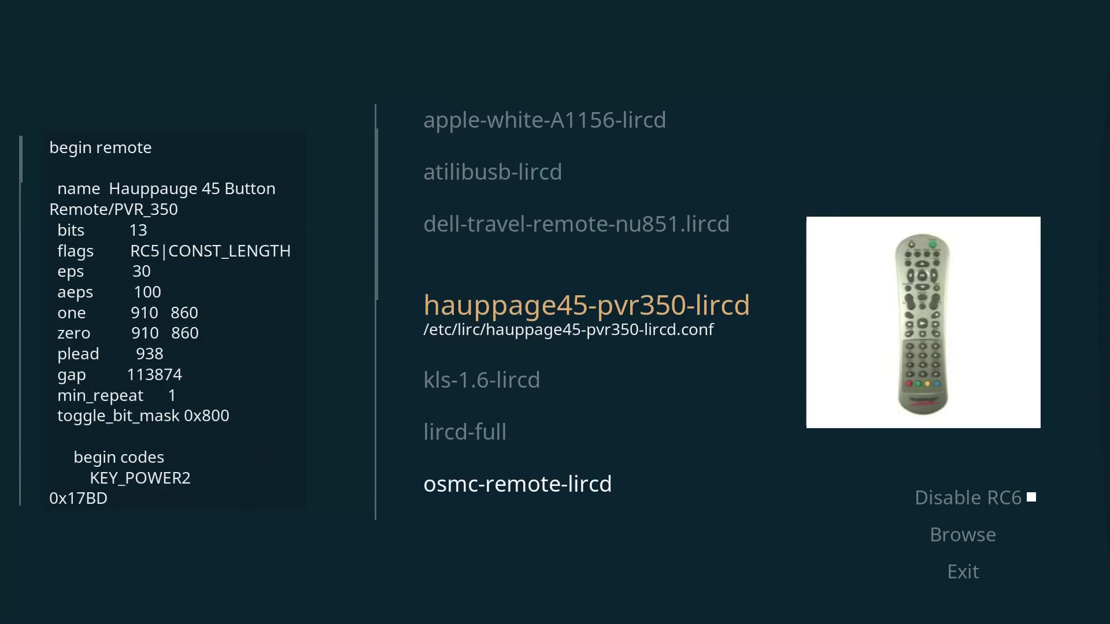
key("Down")
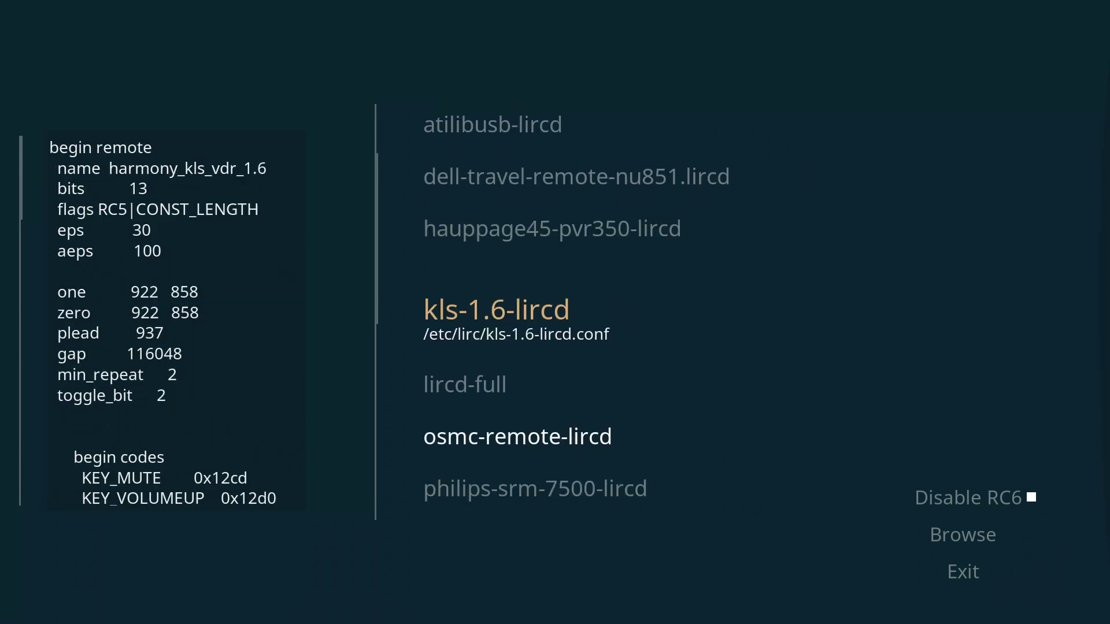
key("Down")
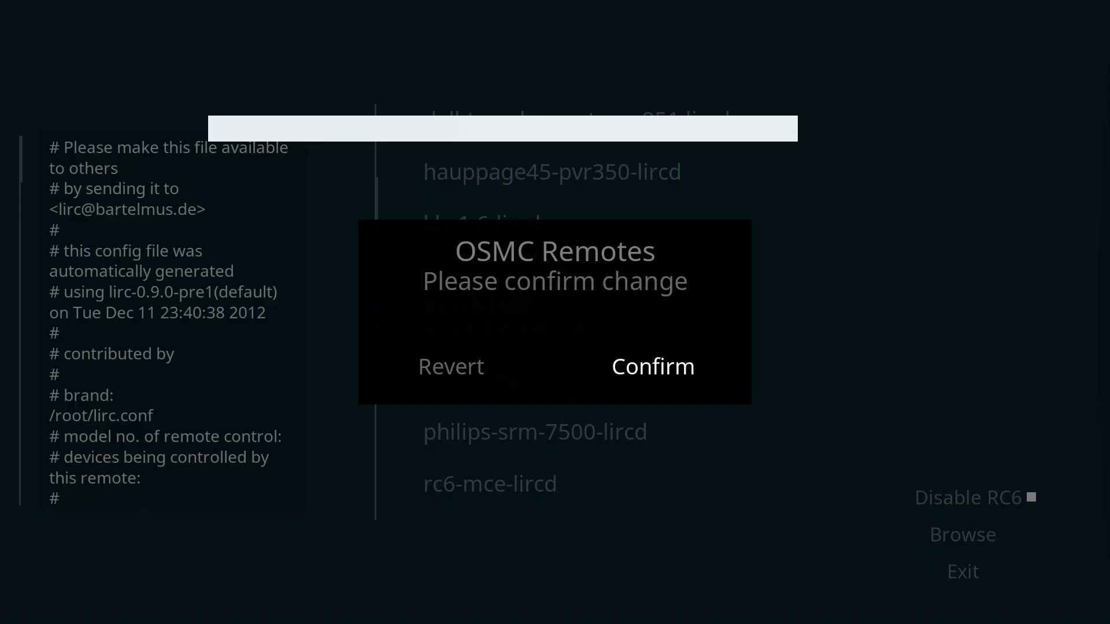
key("Return")
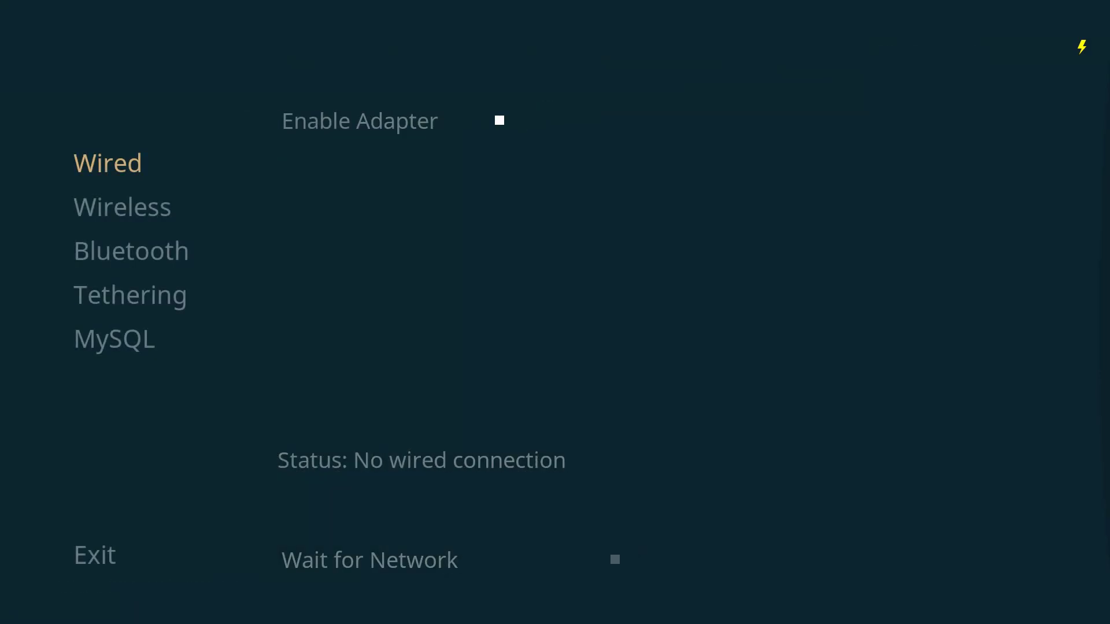
Step: Start Bluetooth discovery in the OSMC network settings and connect to the Bluetooth Keyboard without a PIN
key("Down")
key("Down")
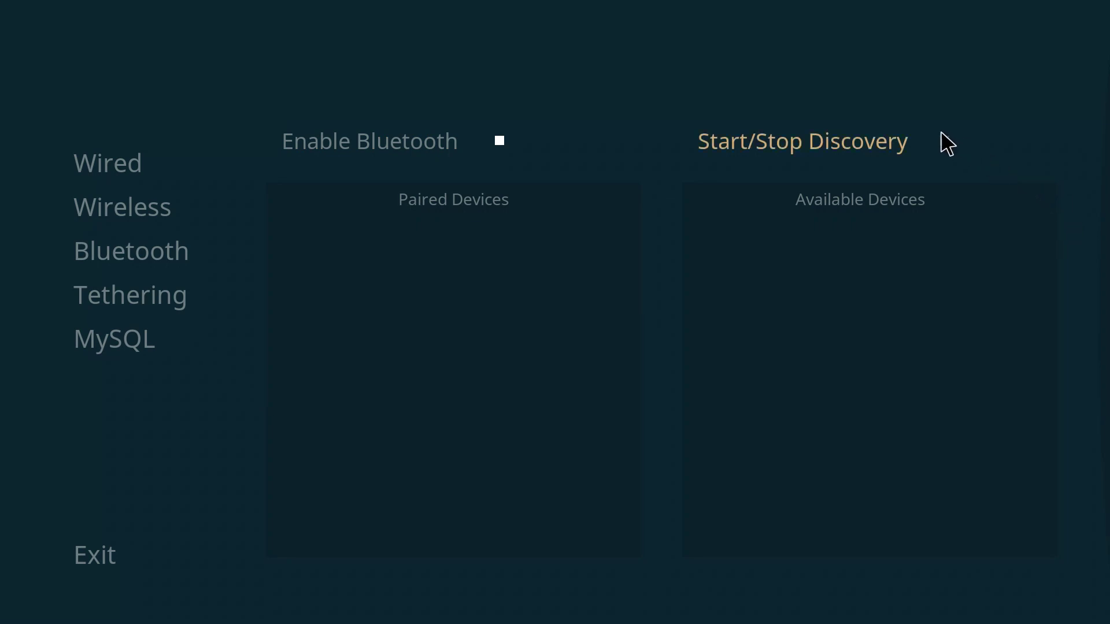
key("Return")
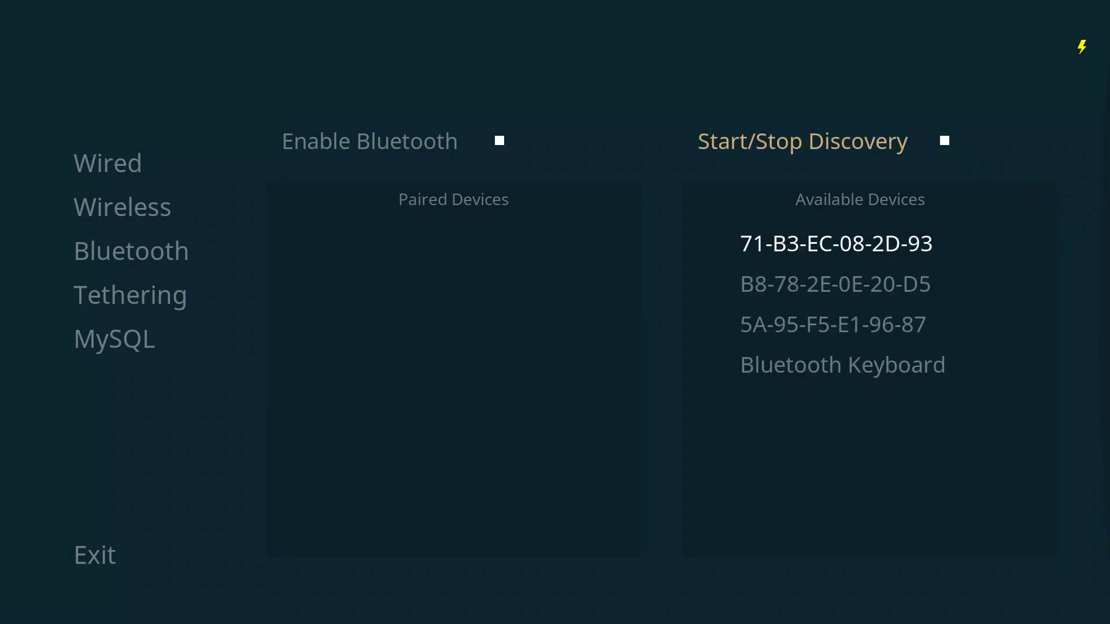
left_click(866, 381)
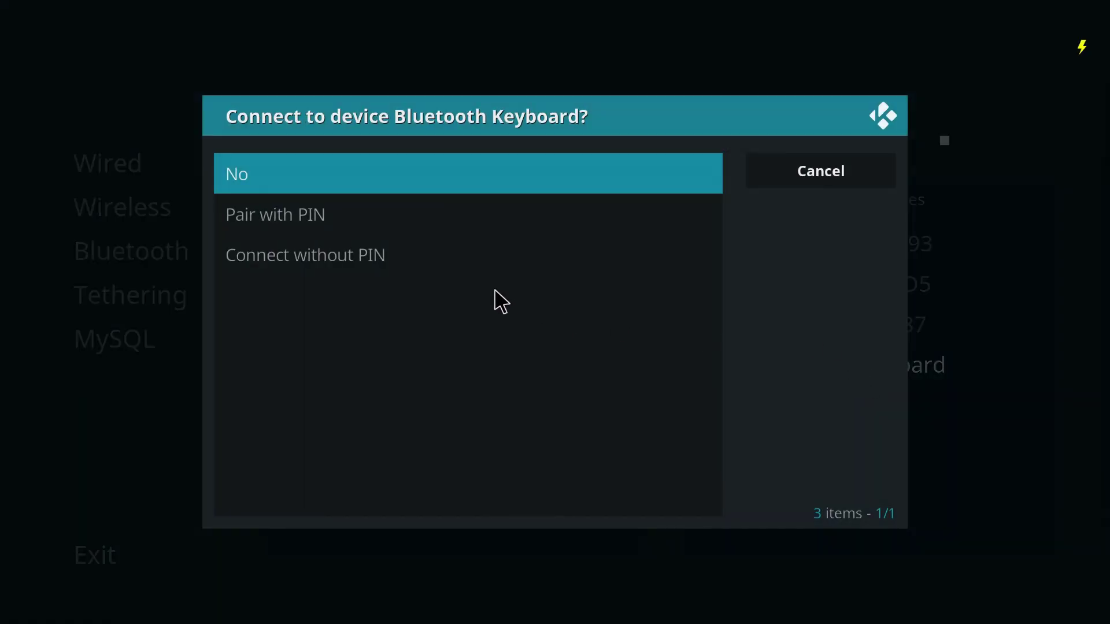
left_click(377, 263)
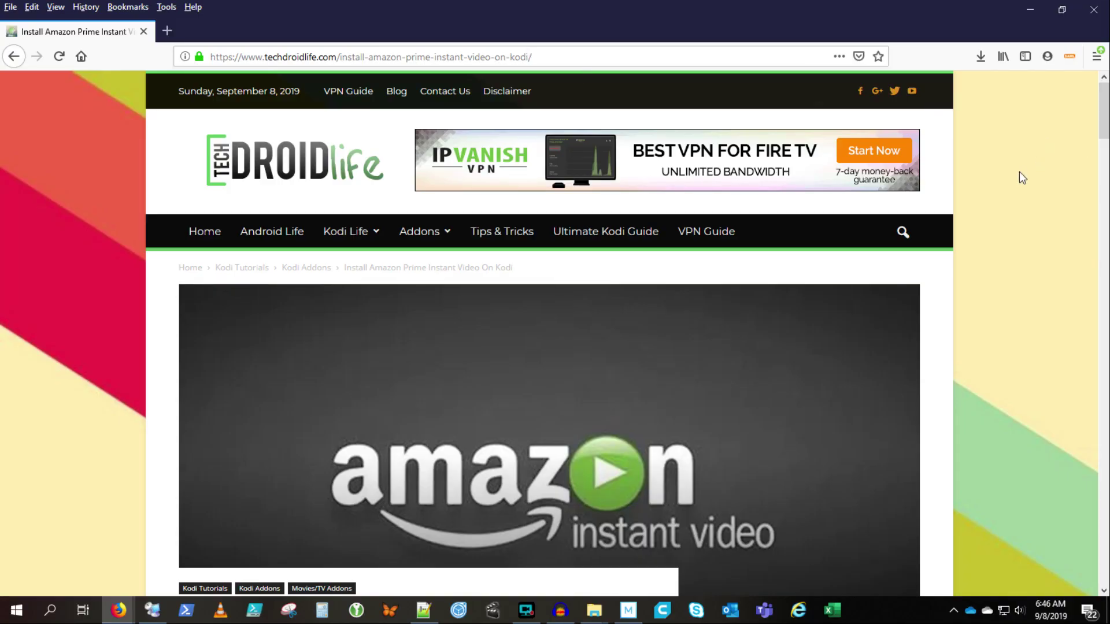
Step: Switch to Firefox and read the techdroidlife.com steps for installing the SuperRepo Krypton repository and Amazon Prime Instant Video on Kodi
scroll(1024, 181, "down", 5)
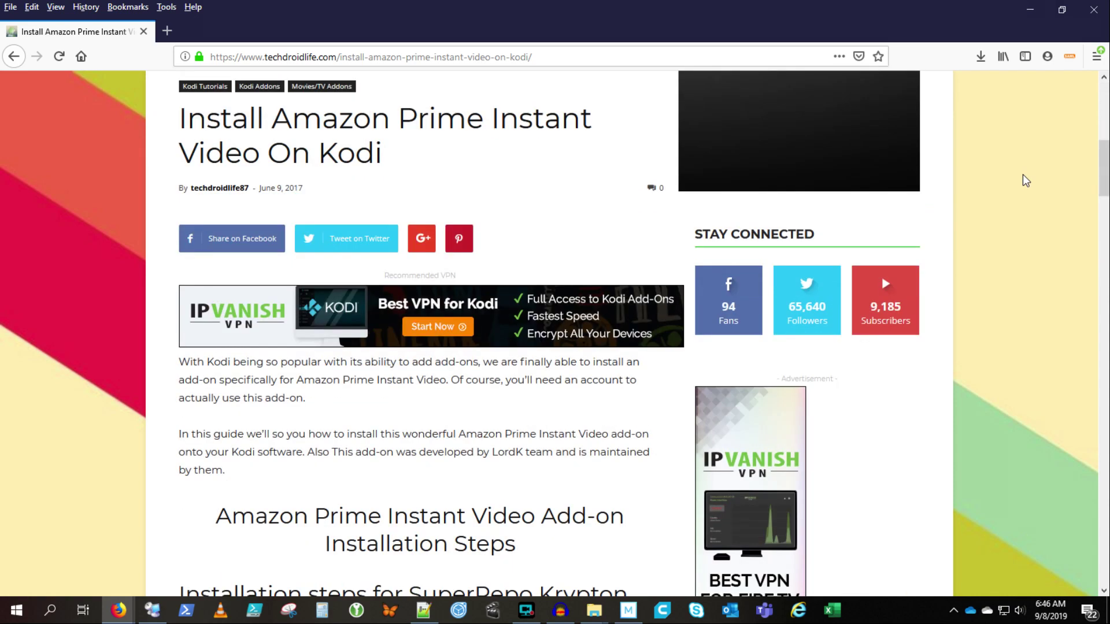
scroll(1022, 174, "down", 5)
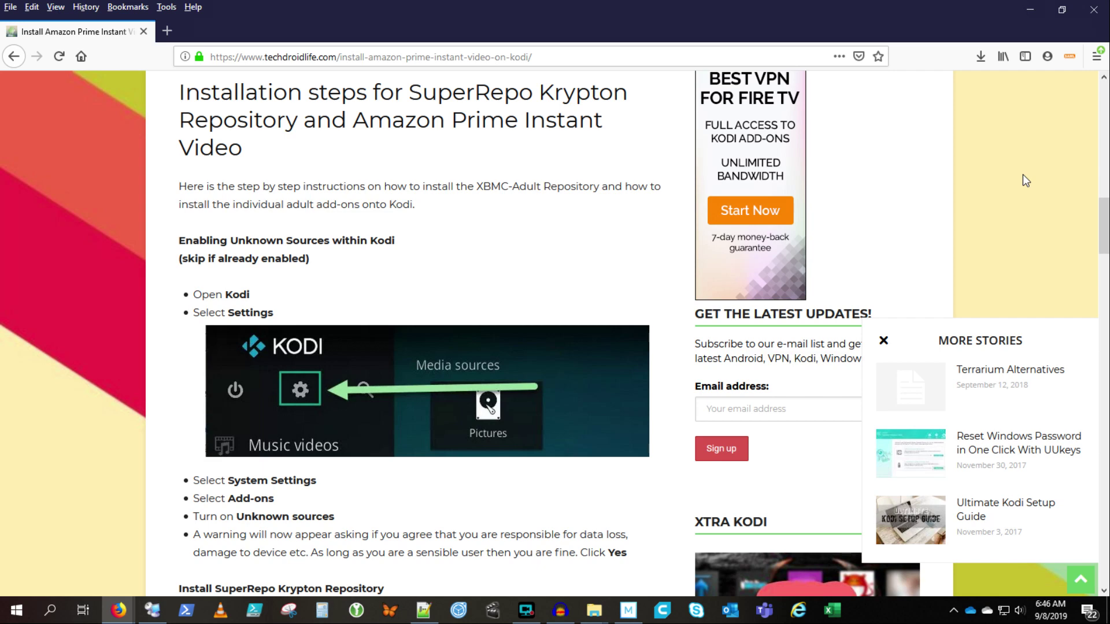
scroll(1022, 174, "down", 5)
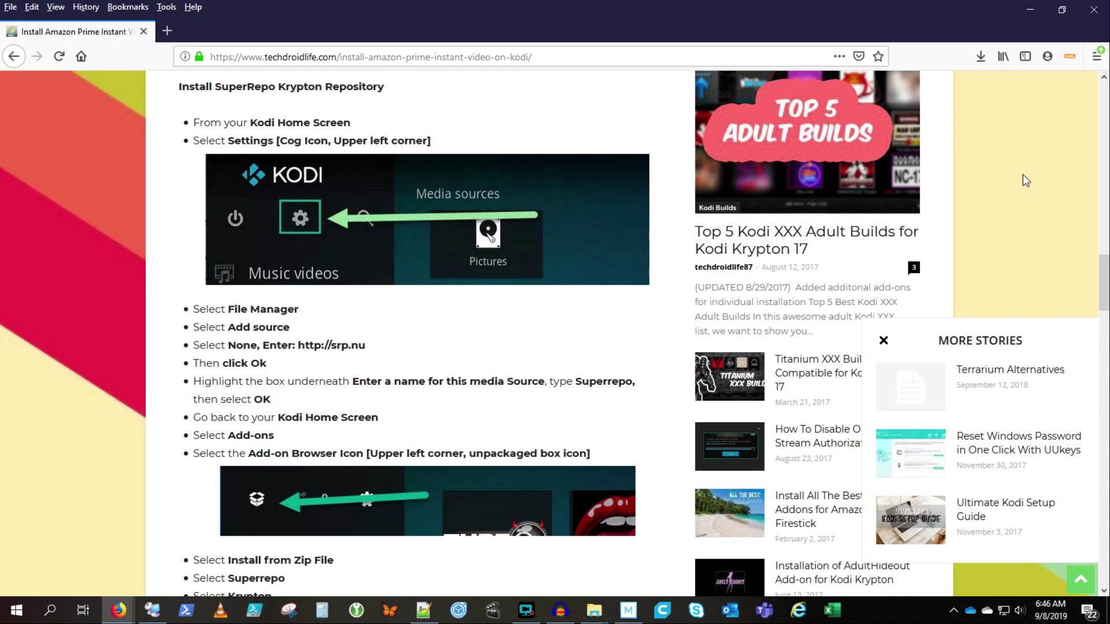
scroll(1023, 175, "down", 5)
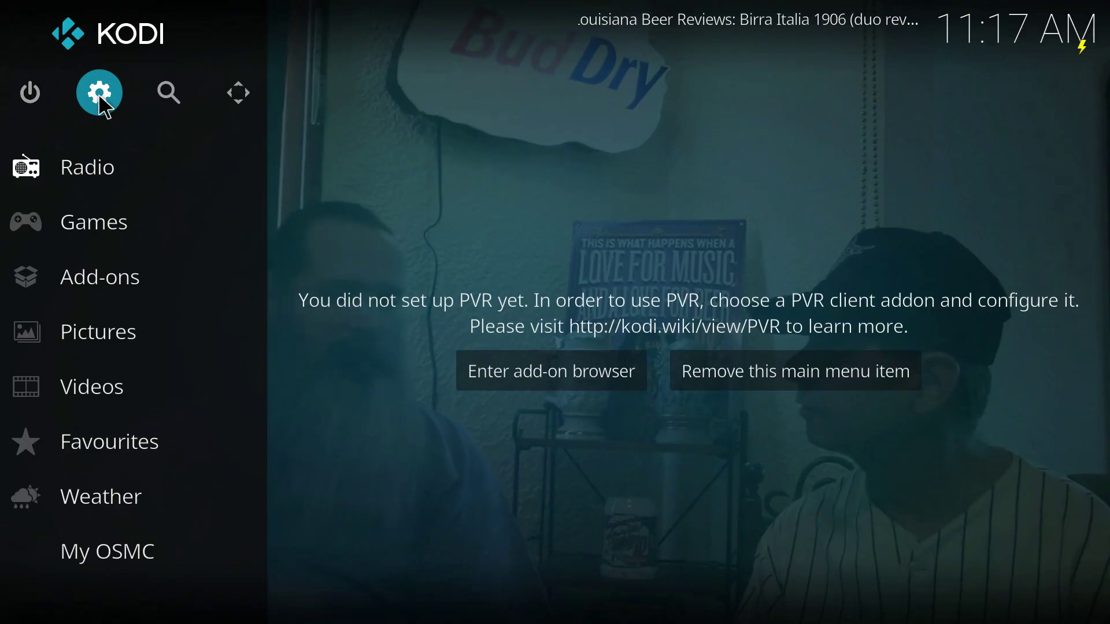
Step: In Kodi's system settings, allow add-ons from unknown sources and accept the warning
left_click(102, 96)
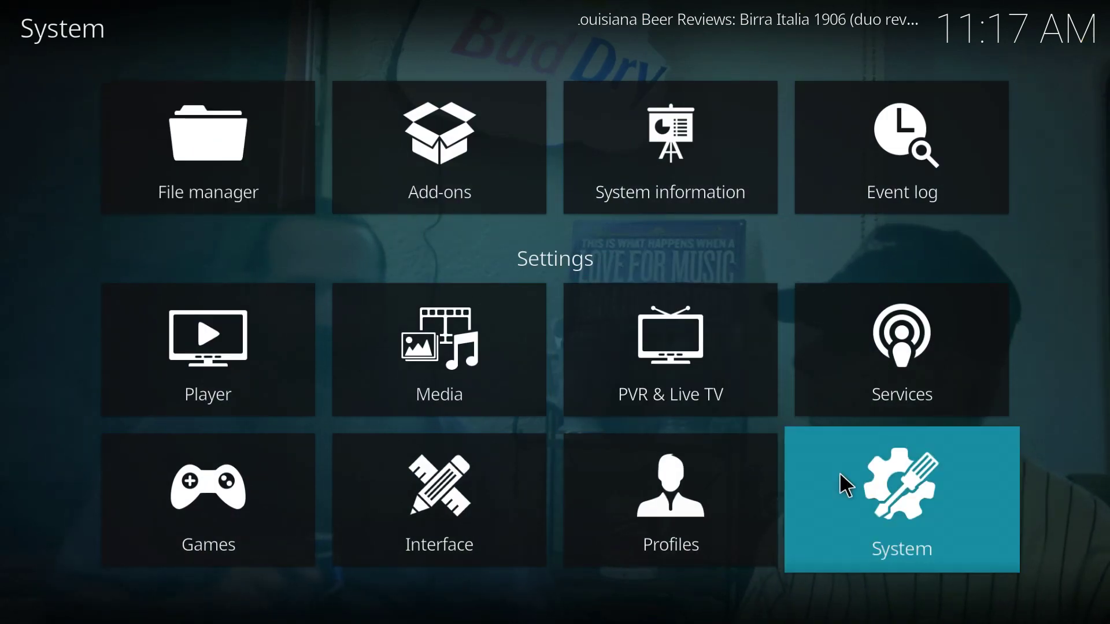
left_click(840, 476)
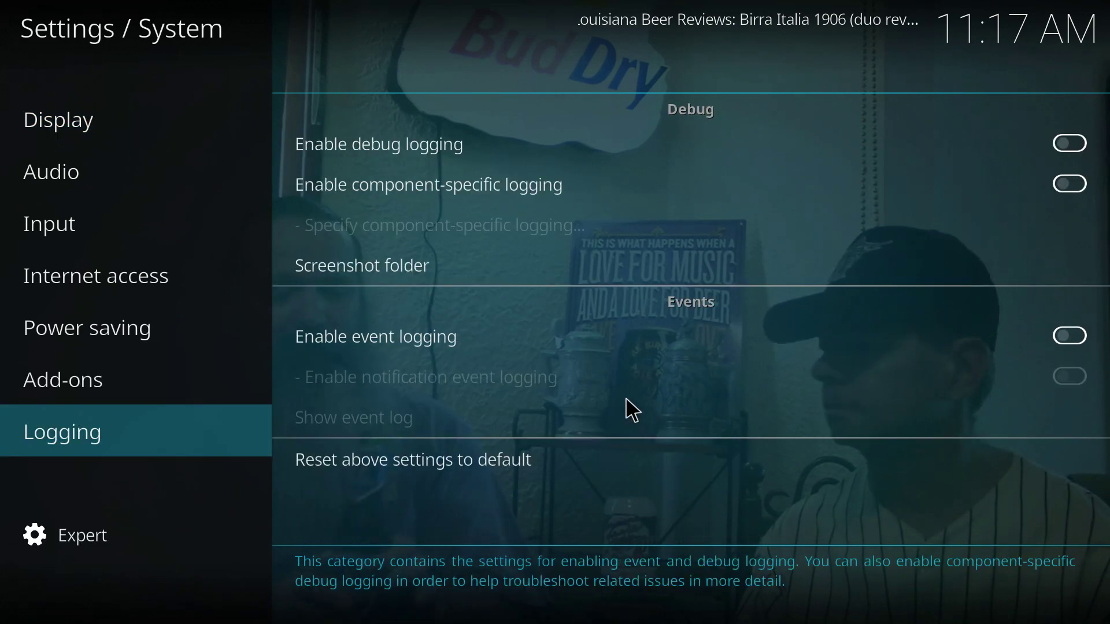
mouse_move(235, 396)
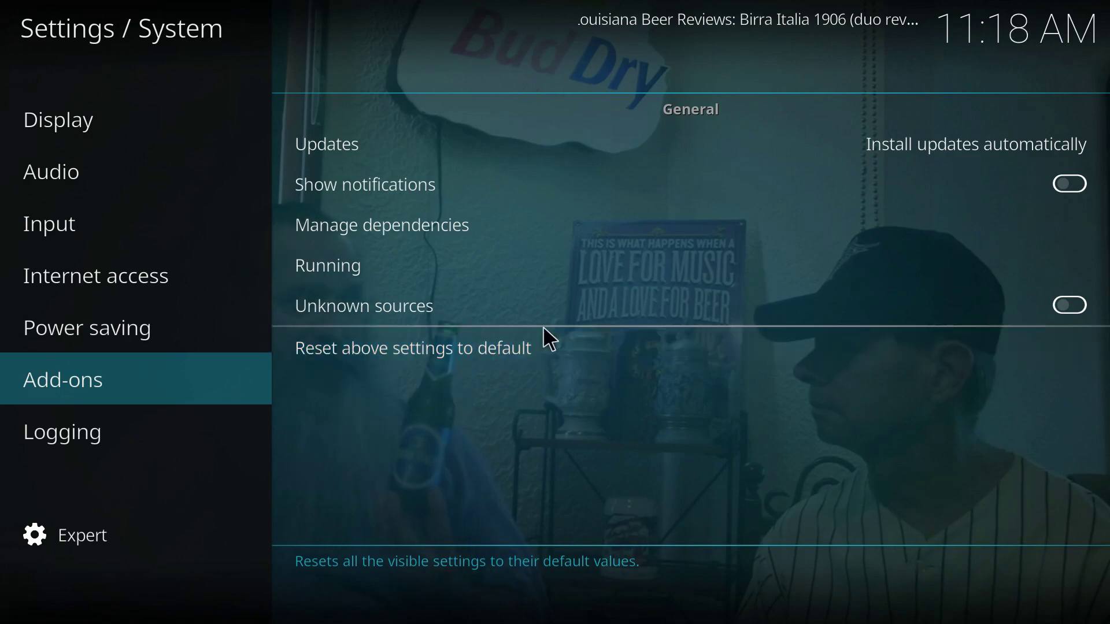
left_click(694, 309)
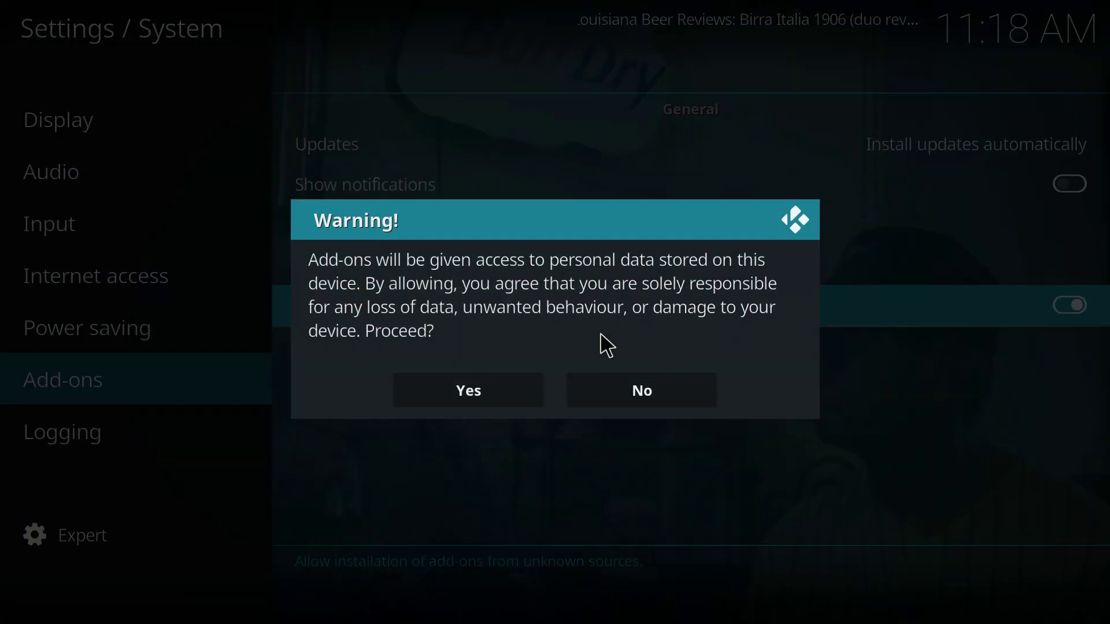
left_click(523, 387)
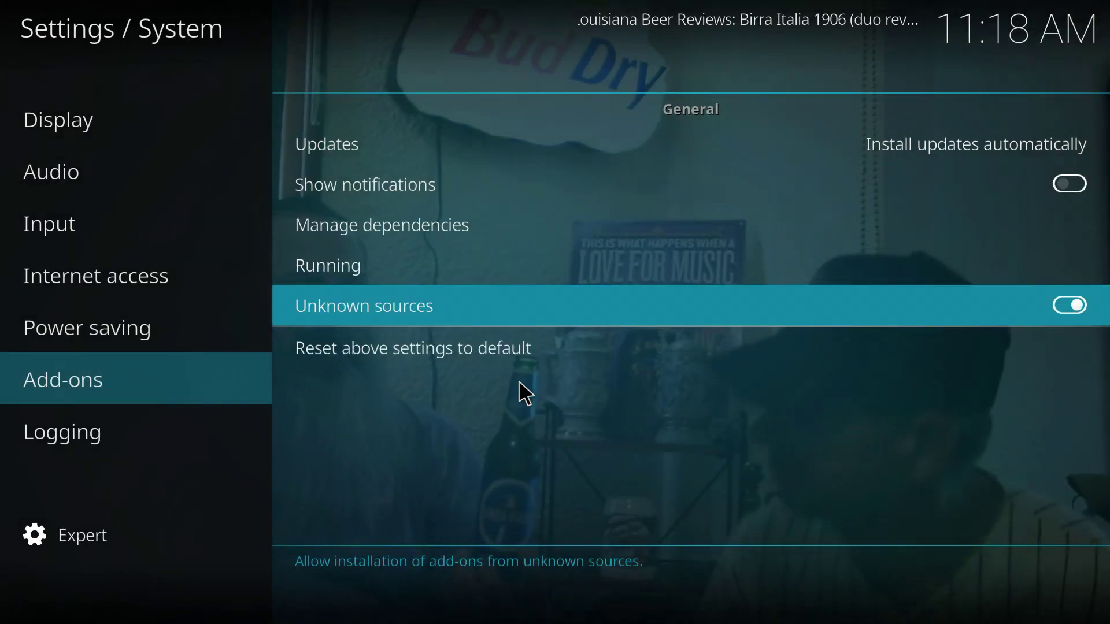
Step: In the file manager, start adding a source through a new network location with the Web server directory (HTTP) protocol
key("Escape")
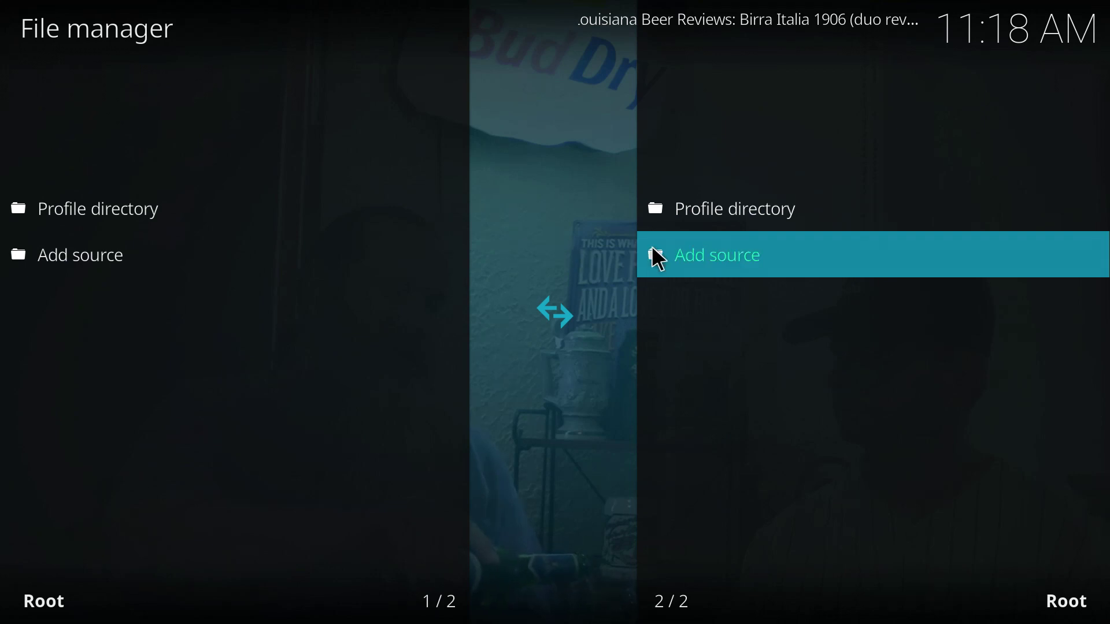
left_click(678, 256)
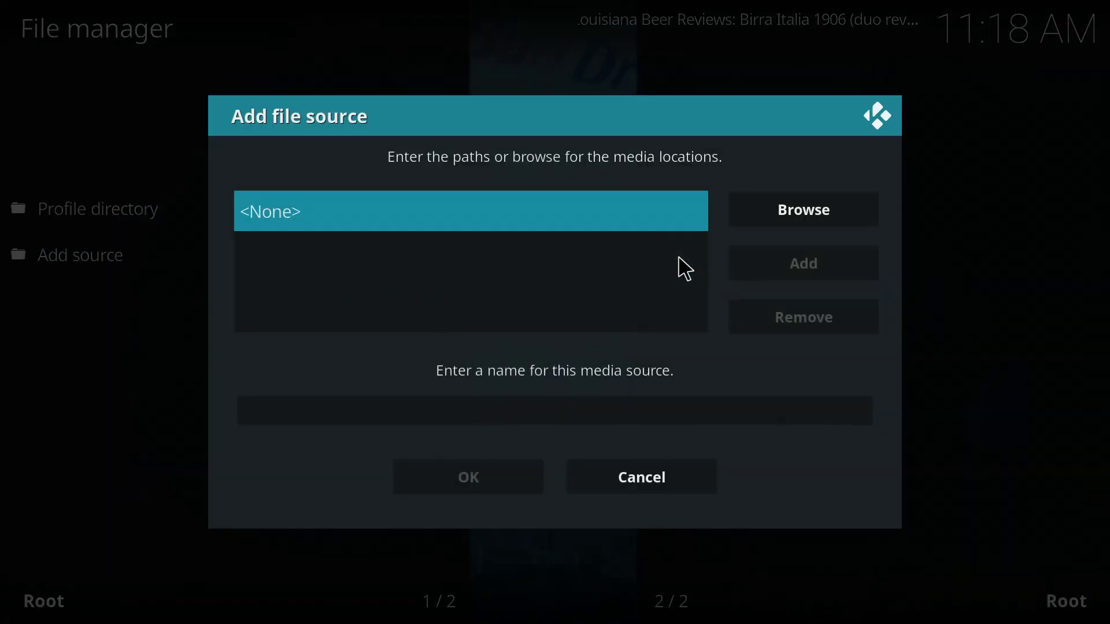
left_click(759, 205)
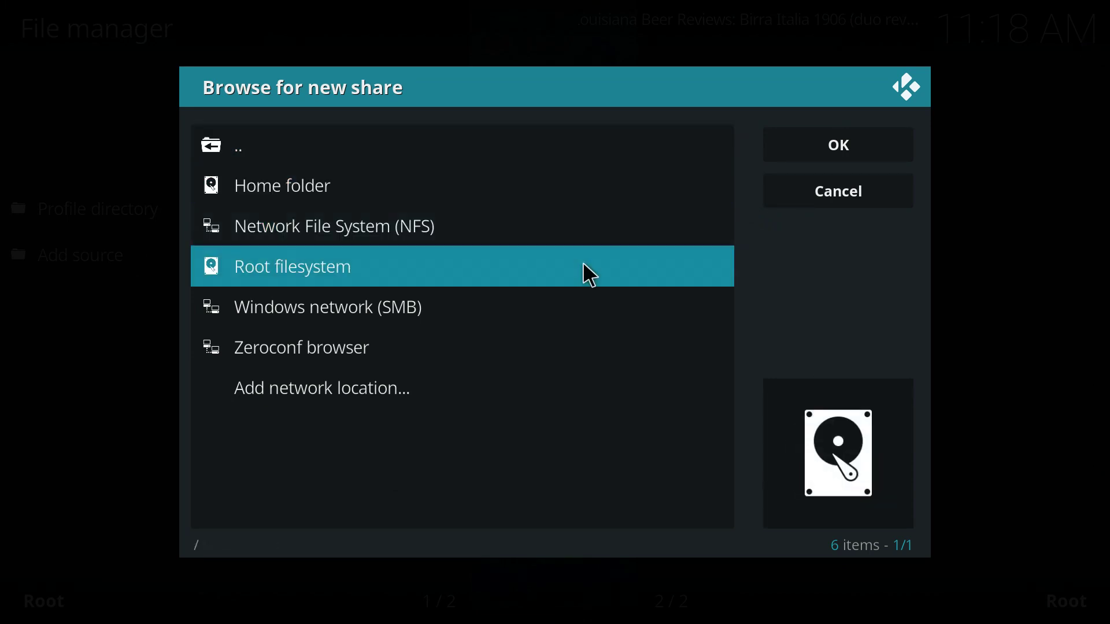
left_click(494, 379)
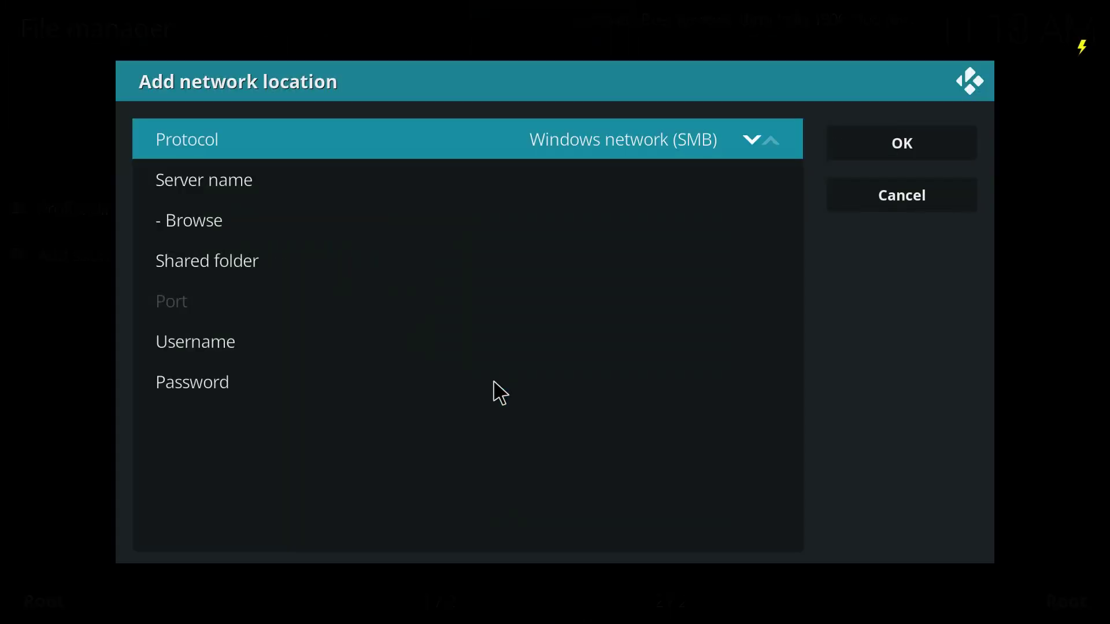
key("Right")
key("Left")
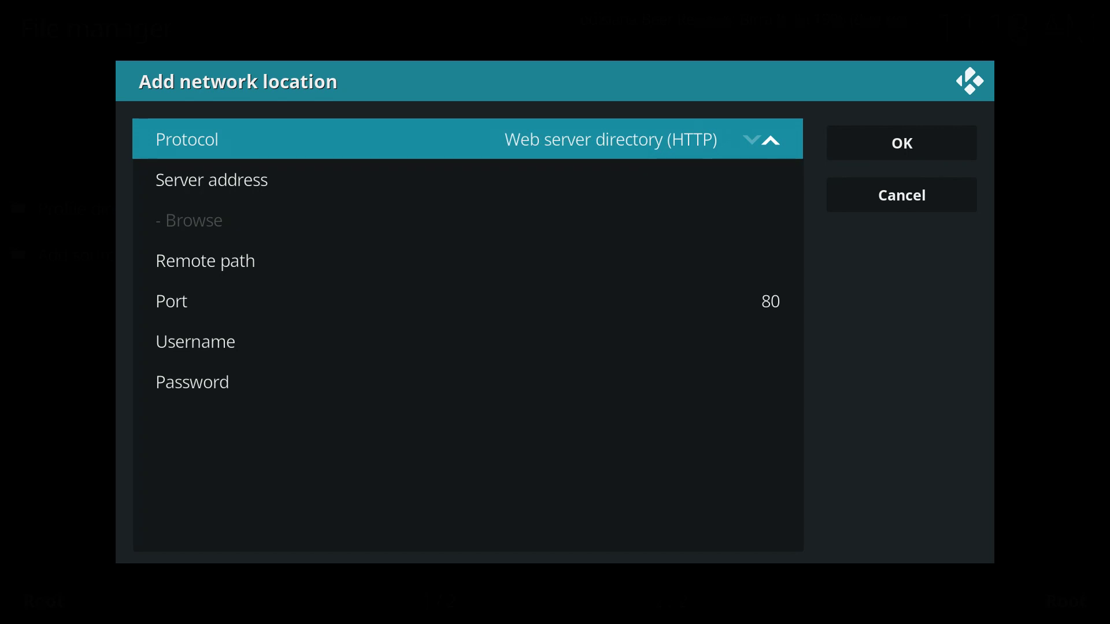
Step: Set the network location's server address to srp.nu, save it and return to the file manager
key("Down")
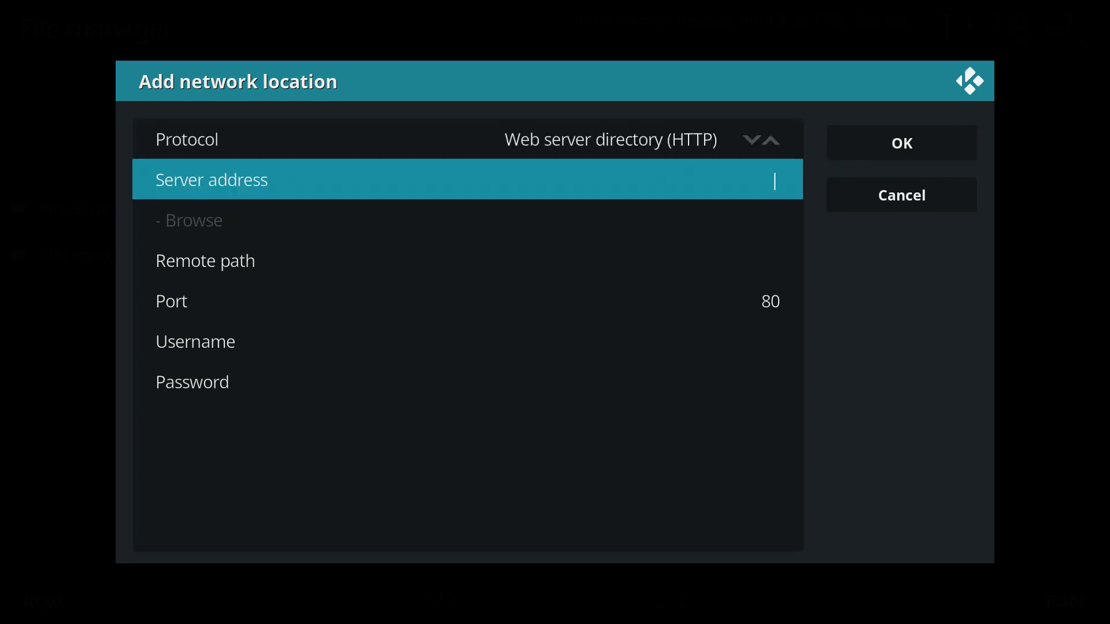
key("Return")
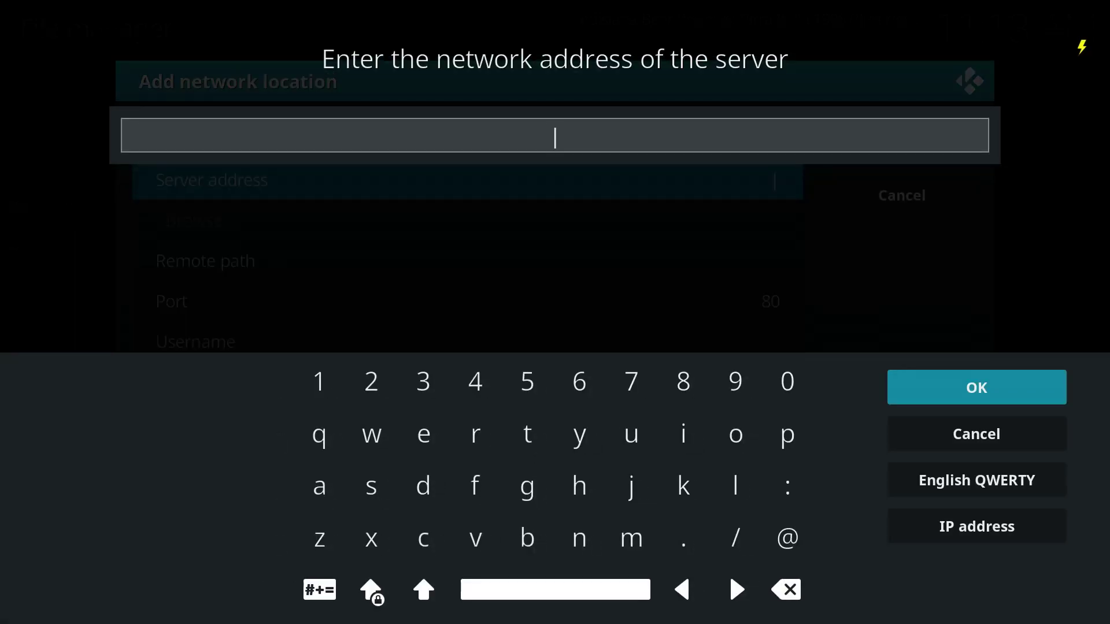
type("s")
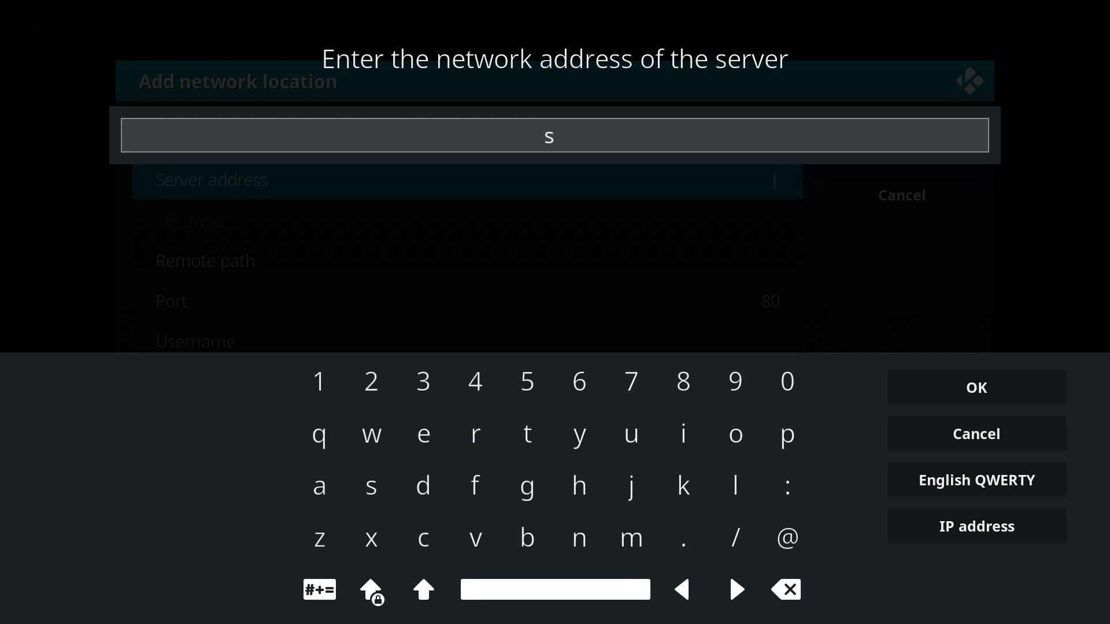
type("rp.nu")
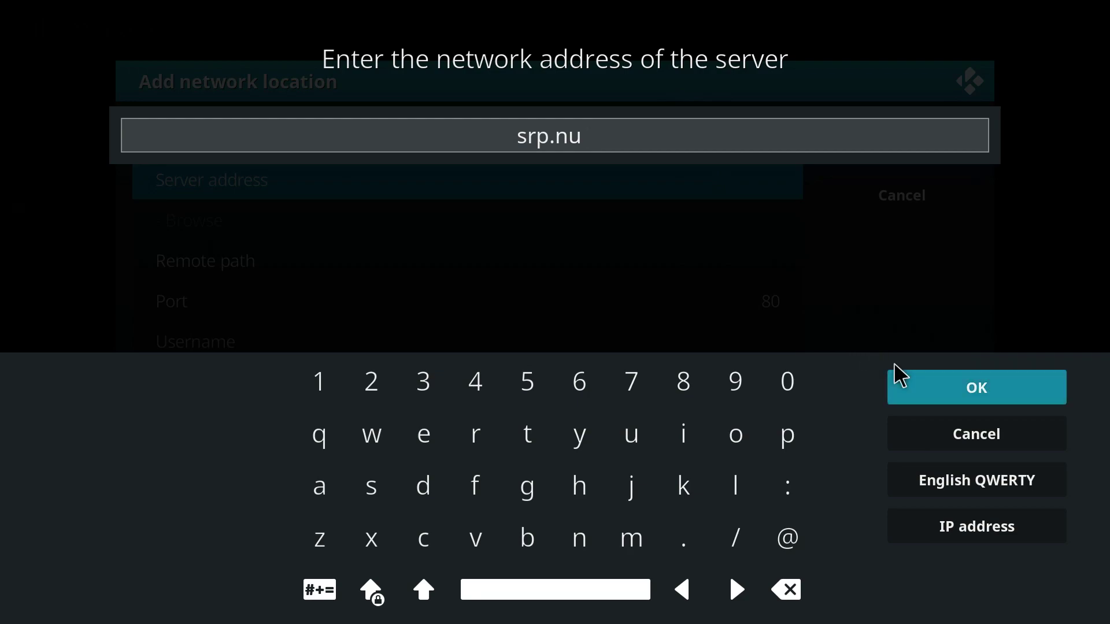
left_click(923, 393)
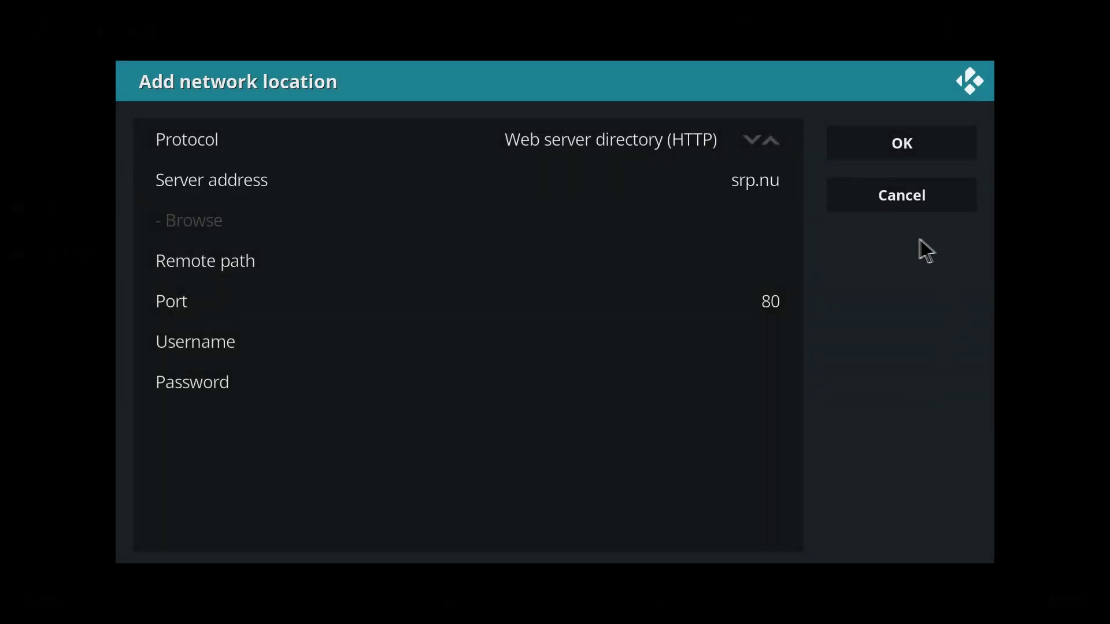
left_click(883, 157)
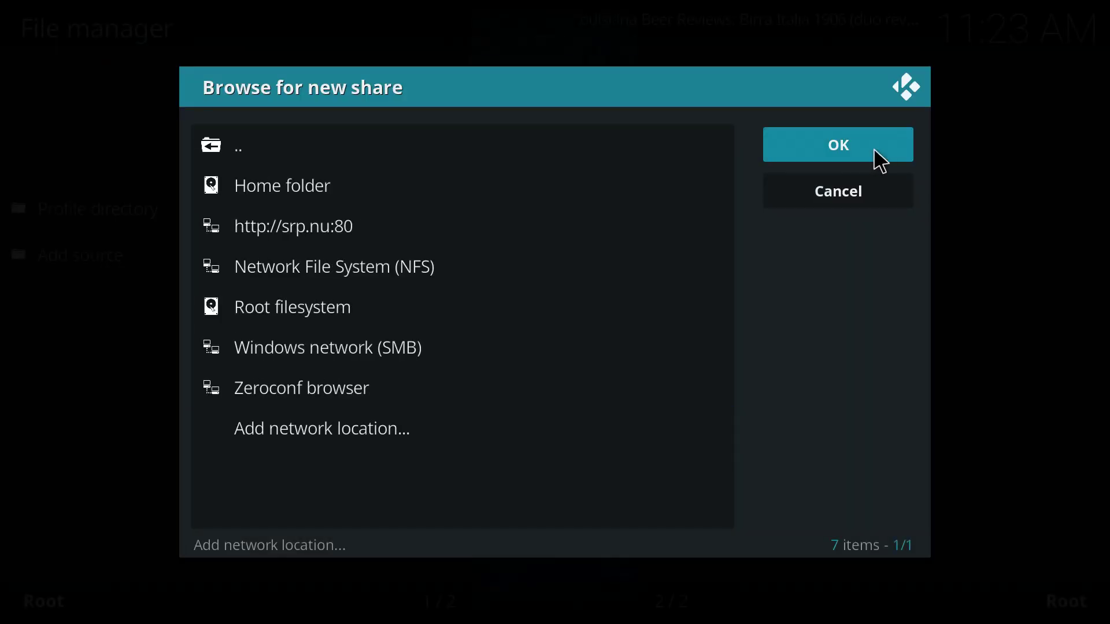
left_click(882, 161)
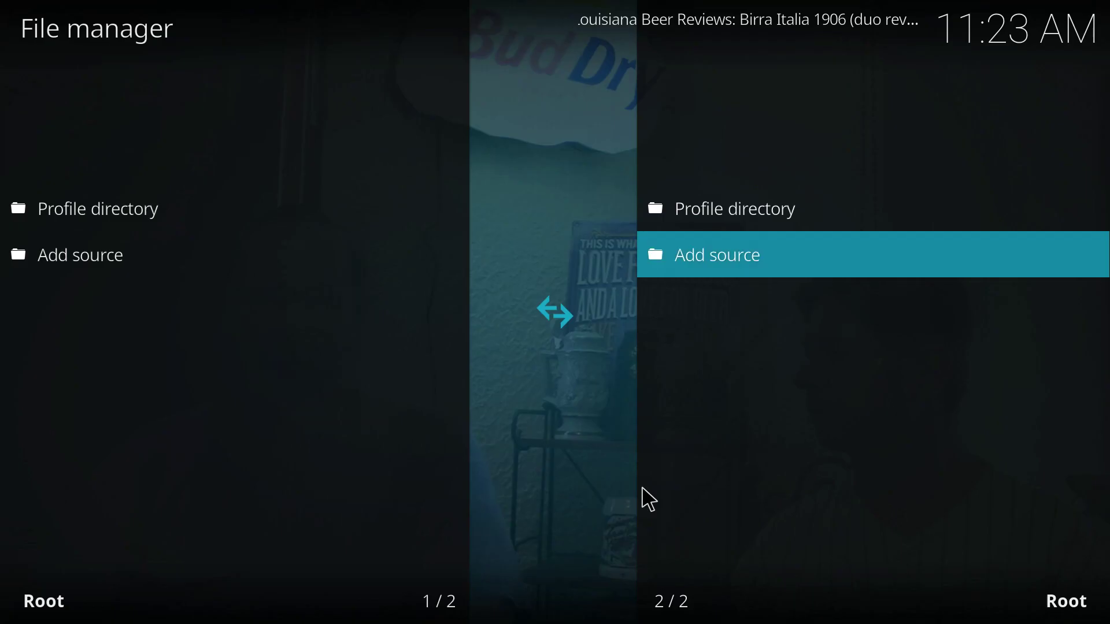
right_click(502, 432)
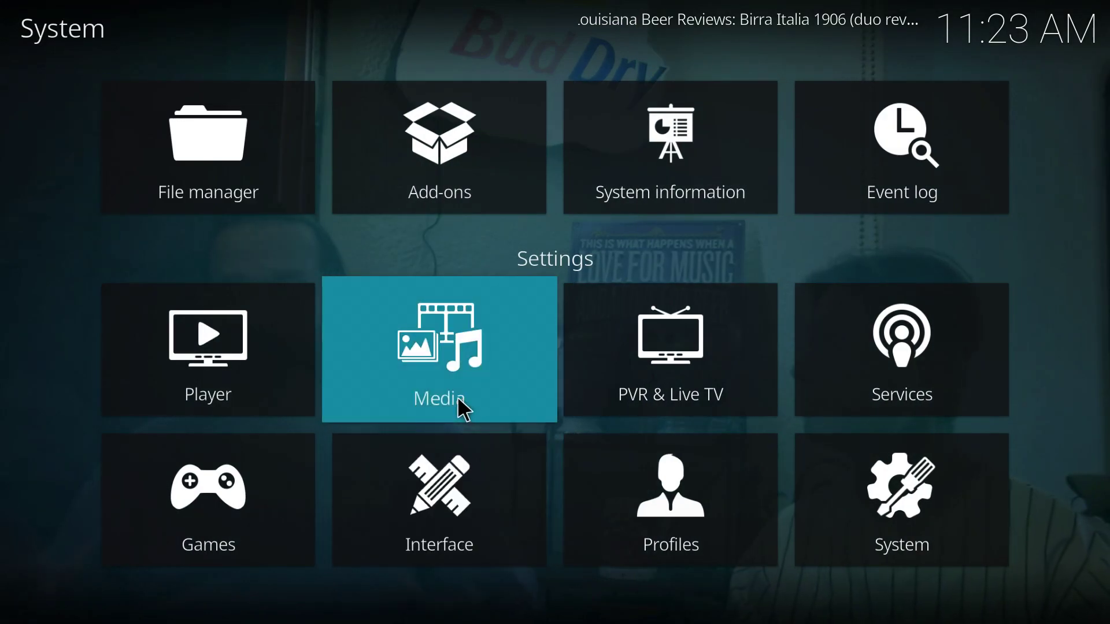
right_click(458, 399)
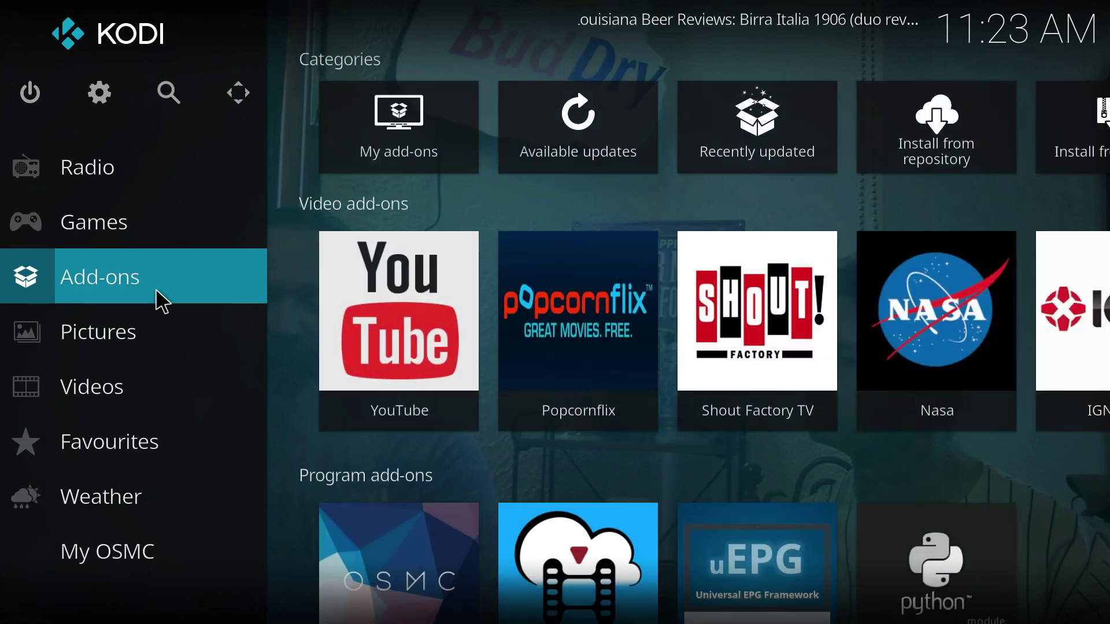
left_click(162, 301)
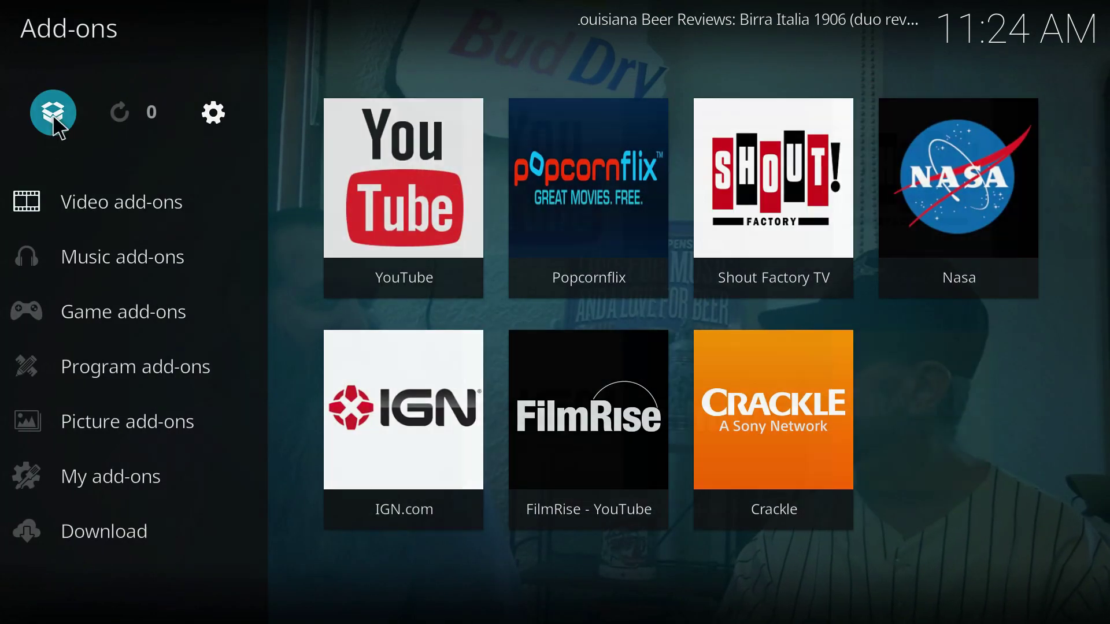
left_click(53, 114)
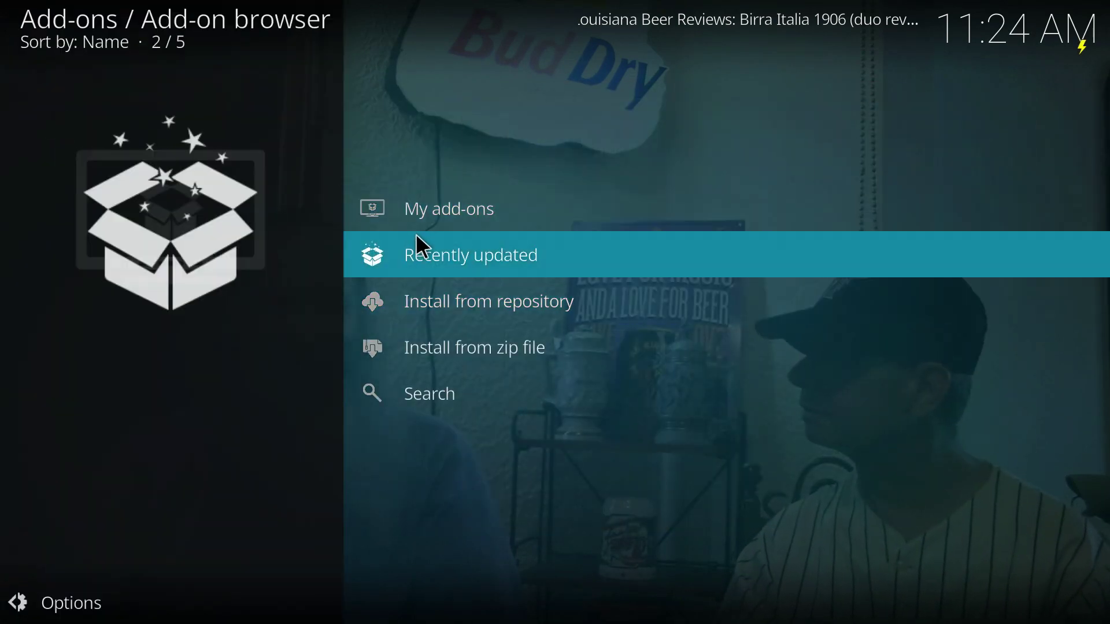
left_click(491, 347)
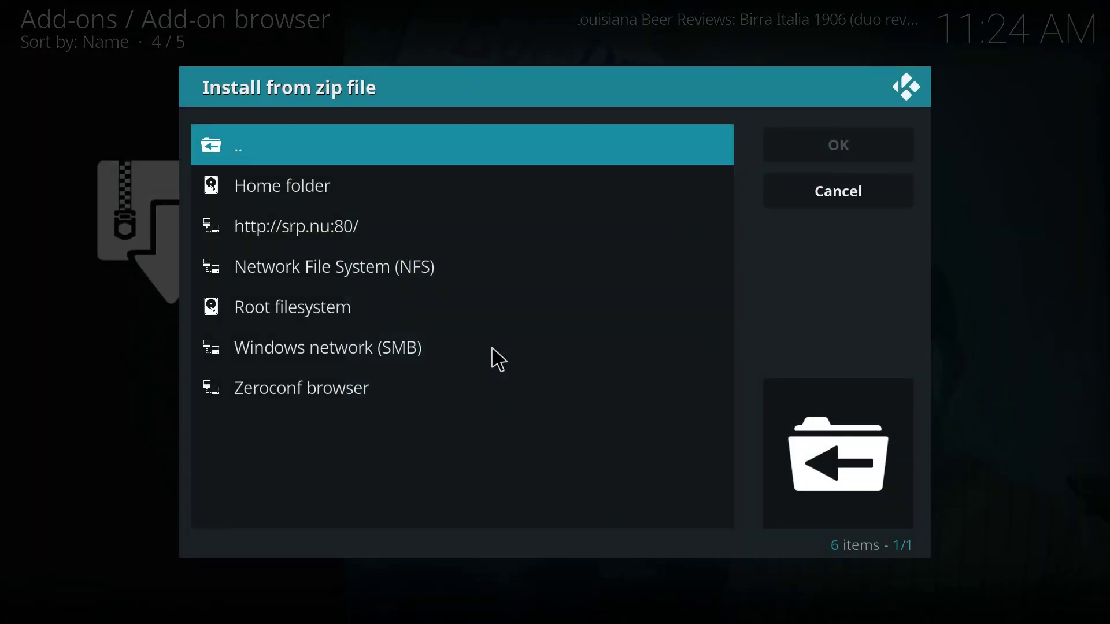
left_click(333, 229)
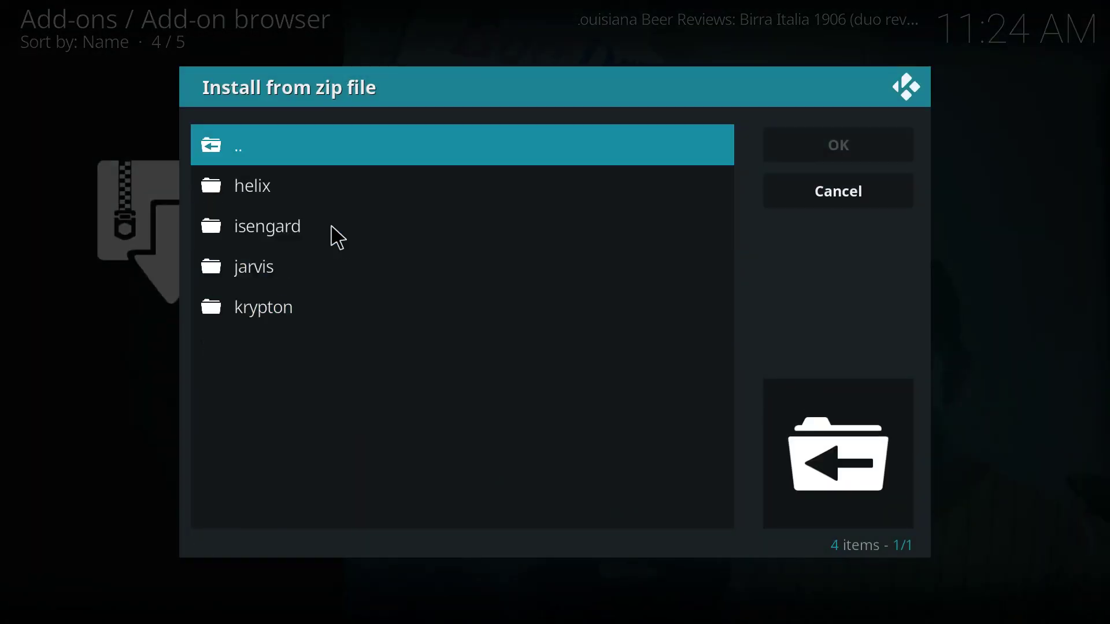
left_click(261, 306)
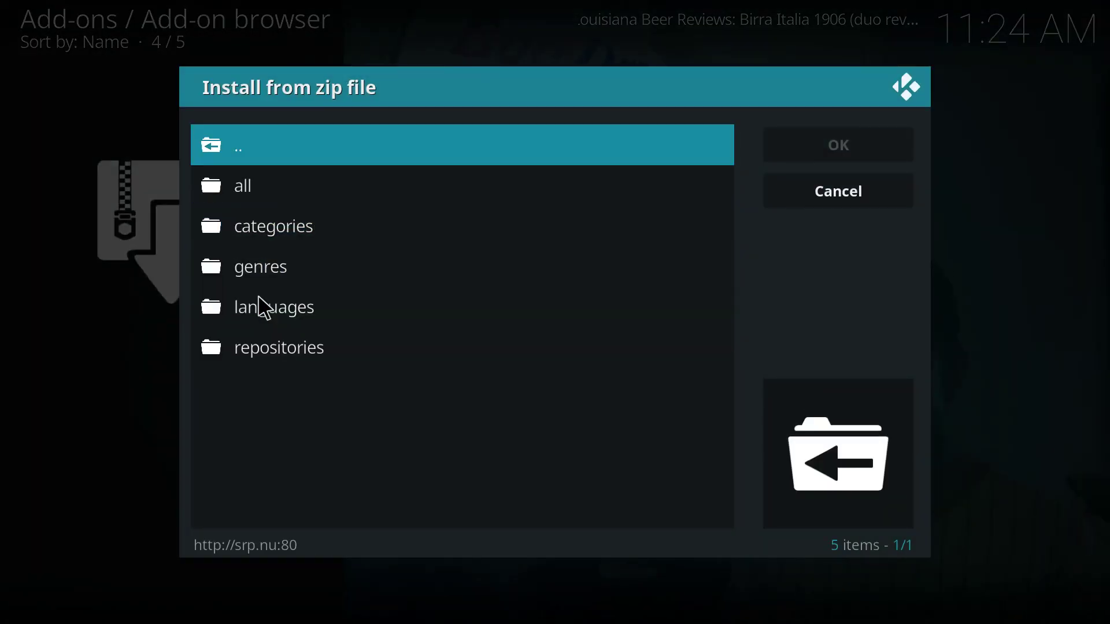
left_click(241, 191)
left_click(236, 188)
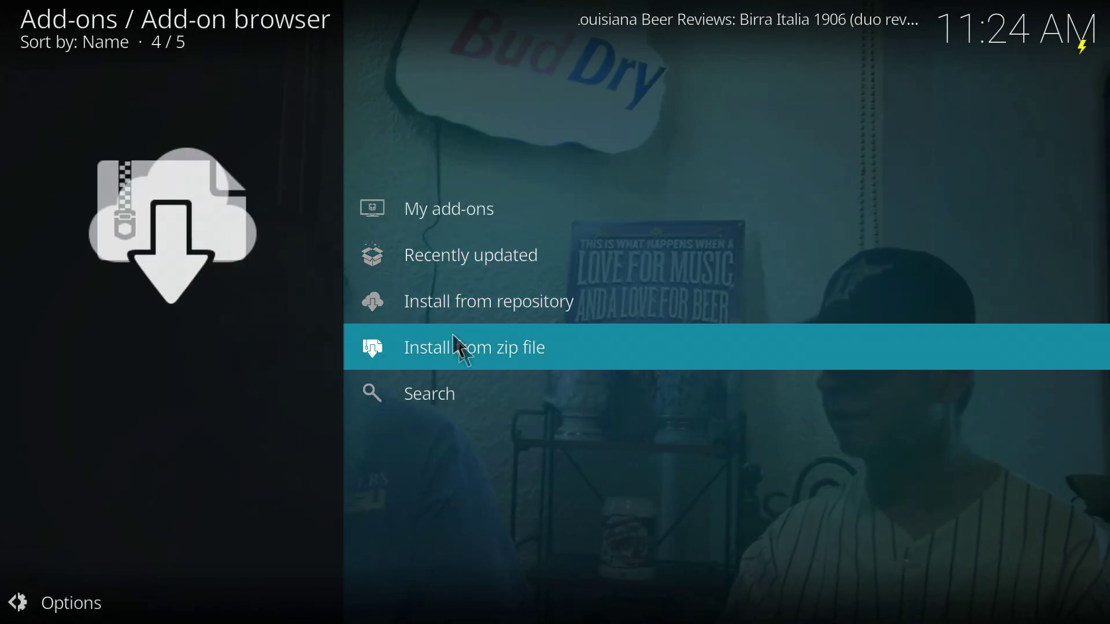
left_click(467, 355)
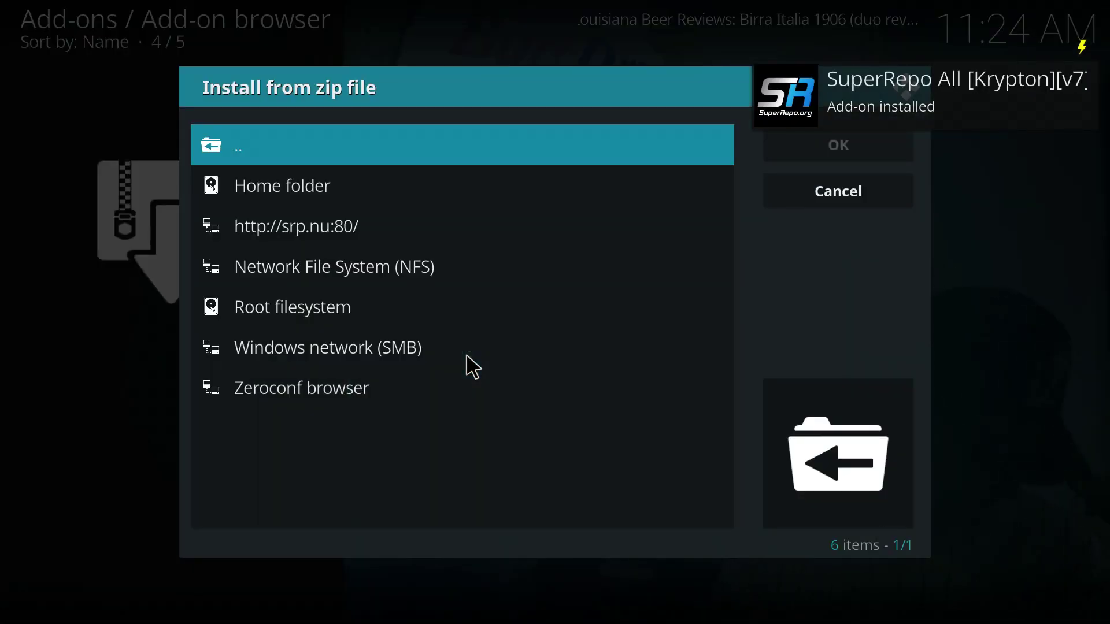
left_click(786, 188)
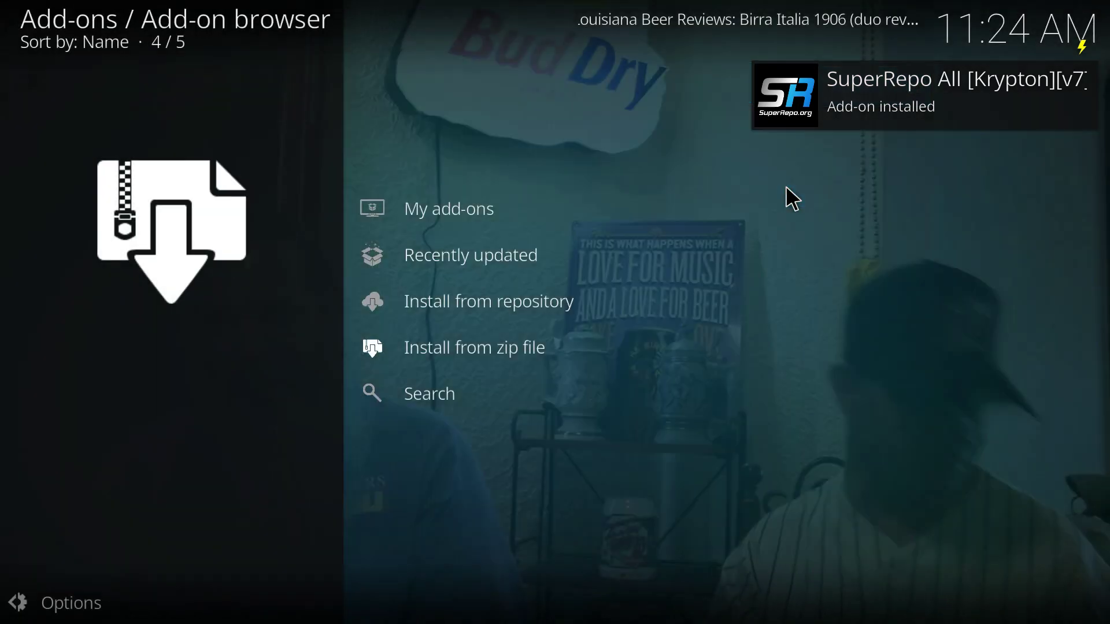
Step: From the video add-ons of the SuperRepo All [Krypton][v7] repository, install Amazon Prime Instant Video and accept the additional Mechanize module
right_click(787, 188)
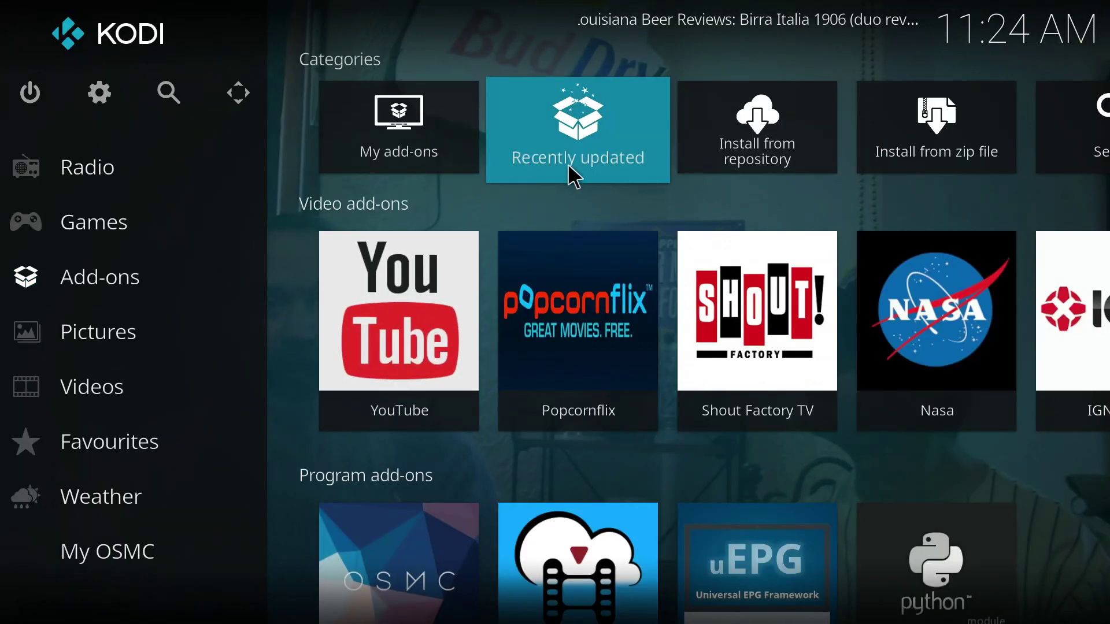
left_click(673, 151)
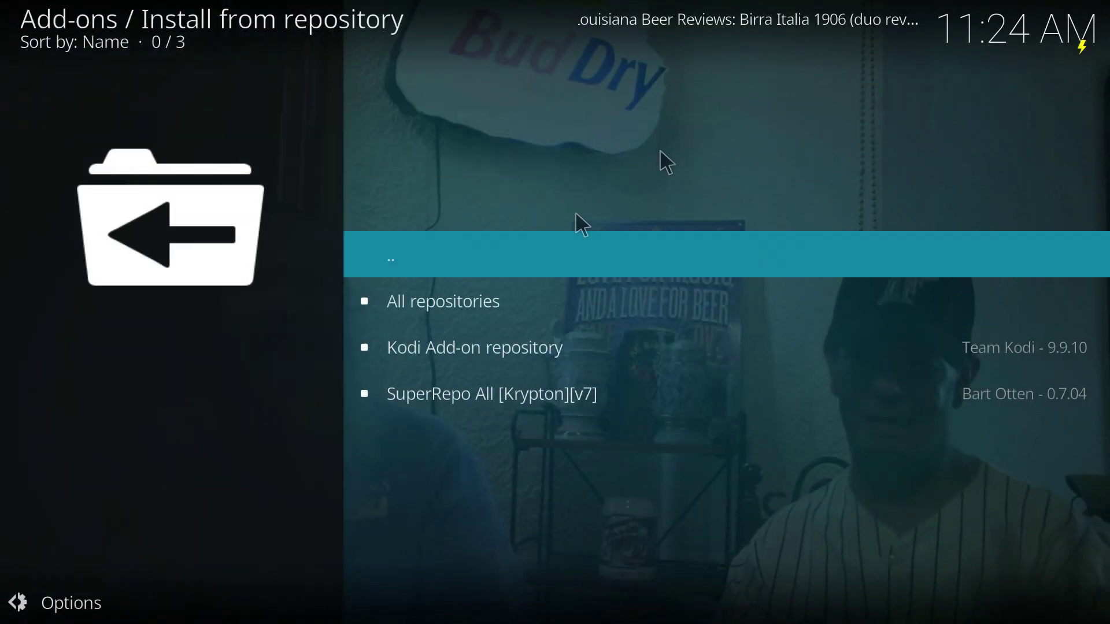
left_click(510, 395)
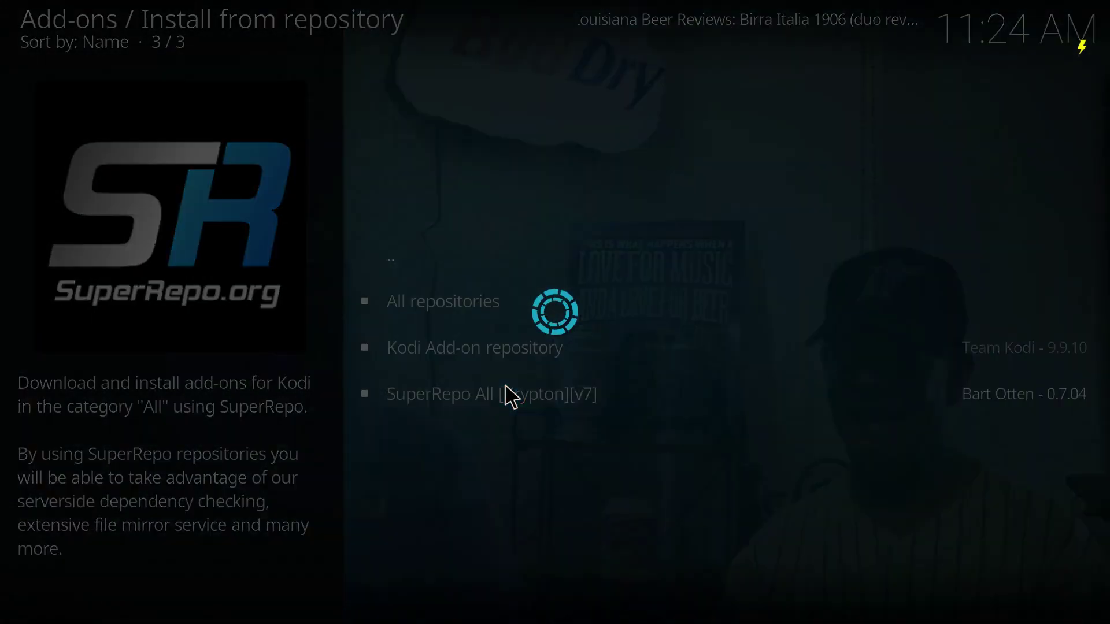
scroll(511, 396, "down", 3)
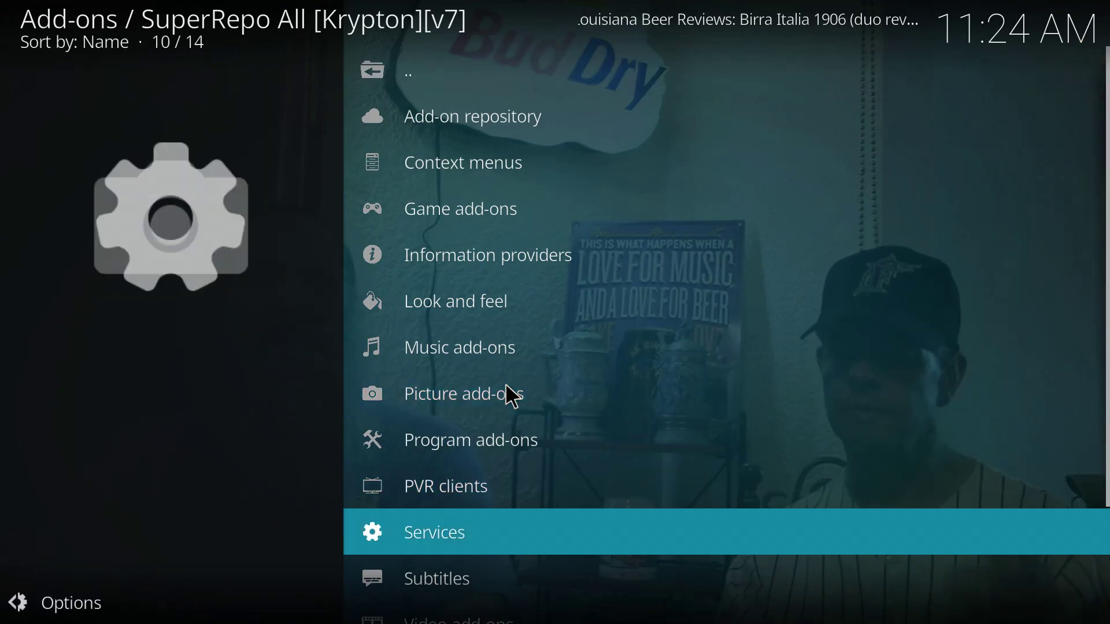
left_click(488, 480)
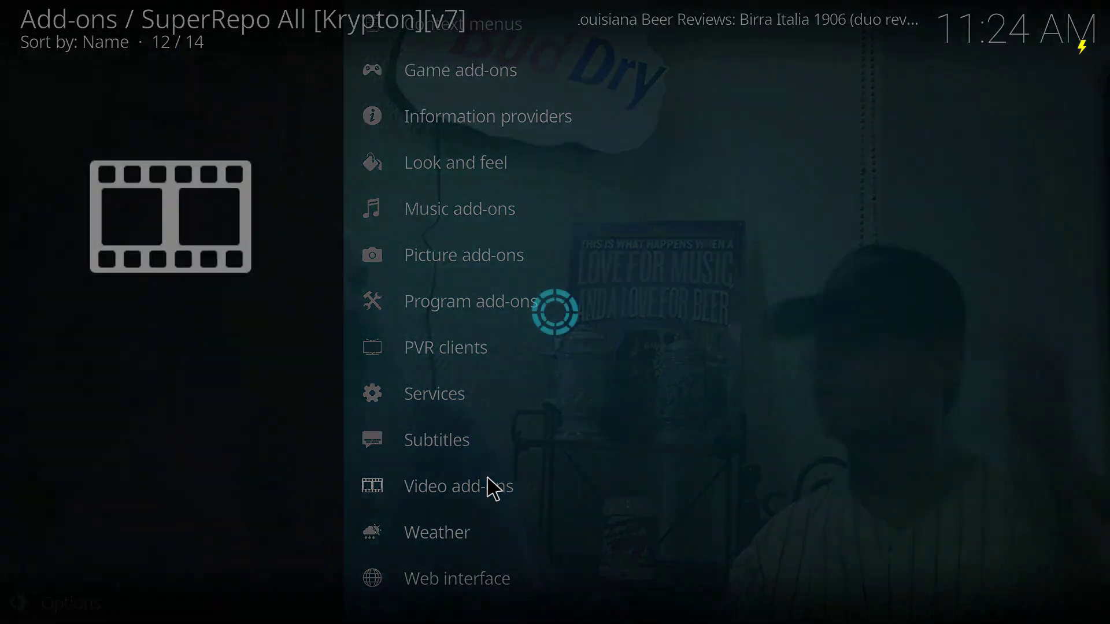
scroll(515, 193, "down", 20)
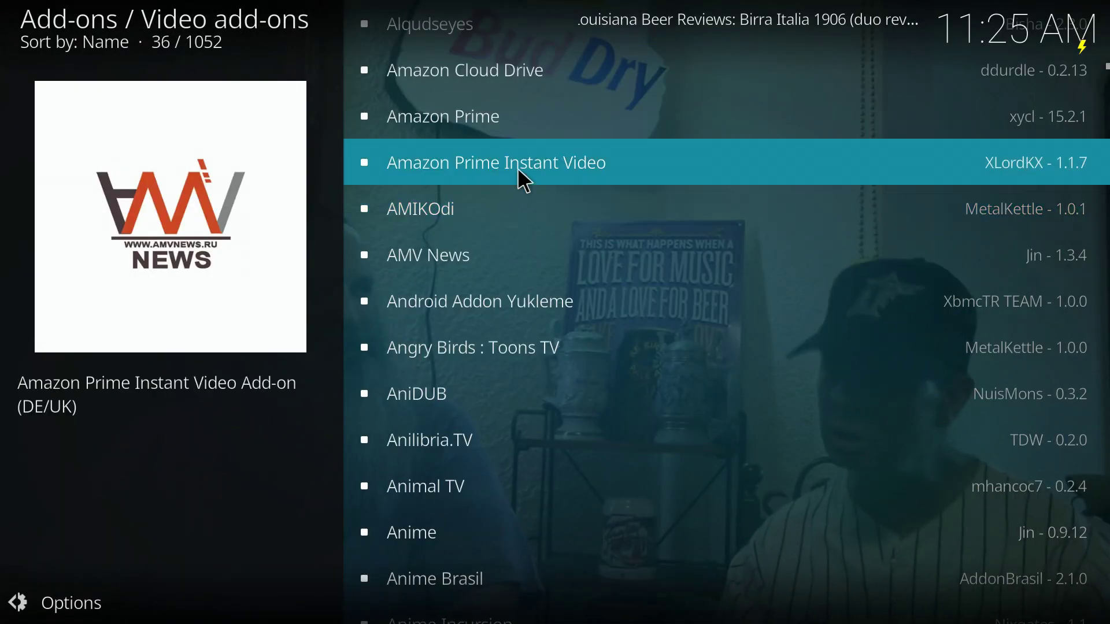
left_click(519, 170)
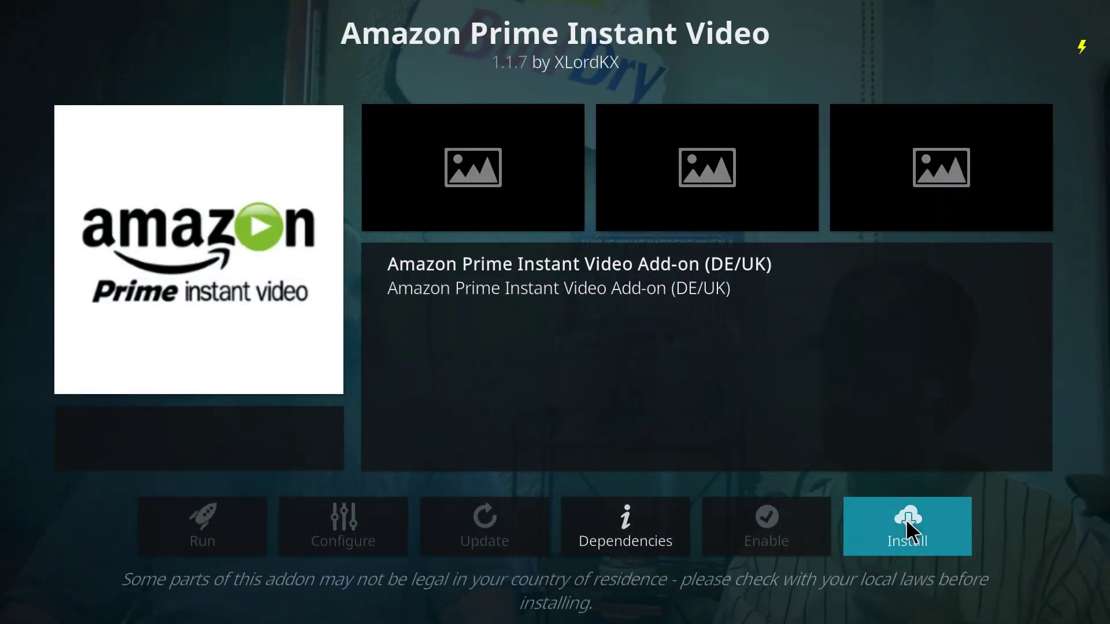
left_click(907, 518)
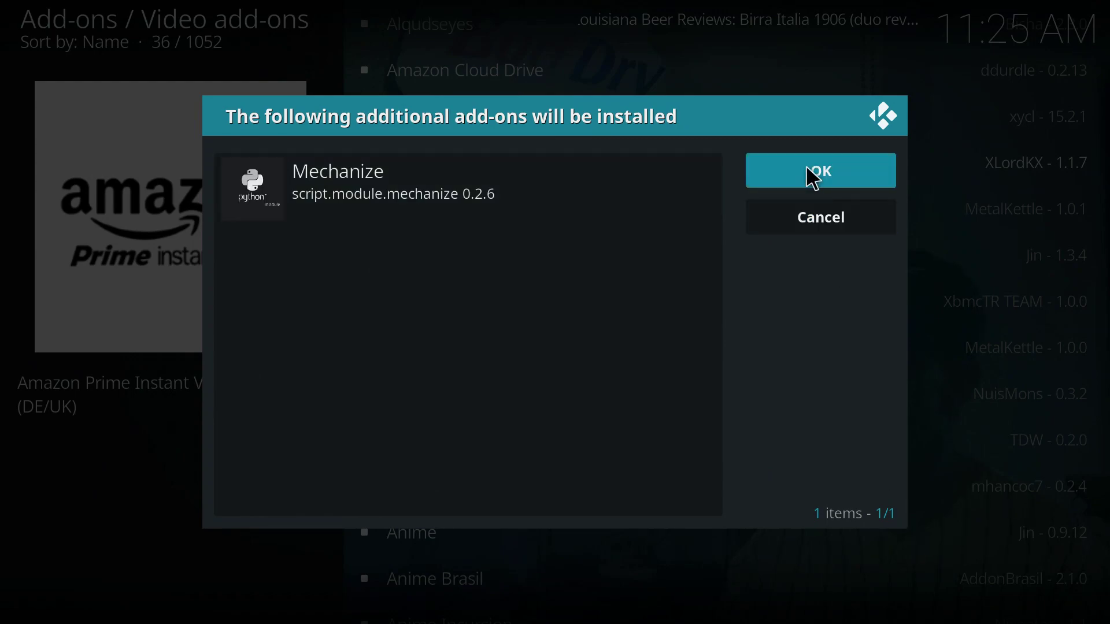
left_click(815, 176)
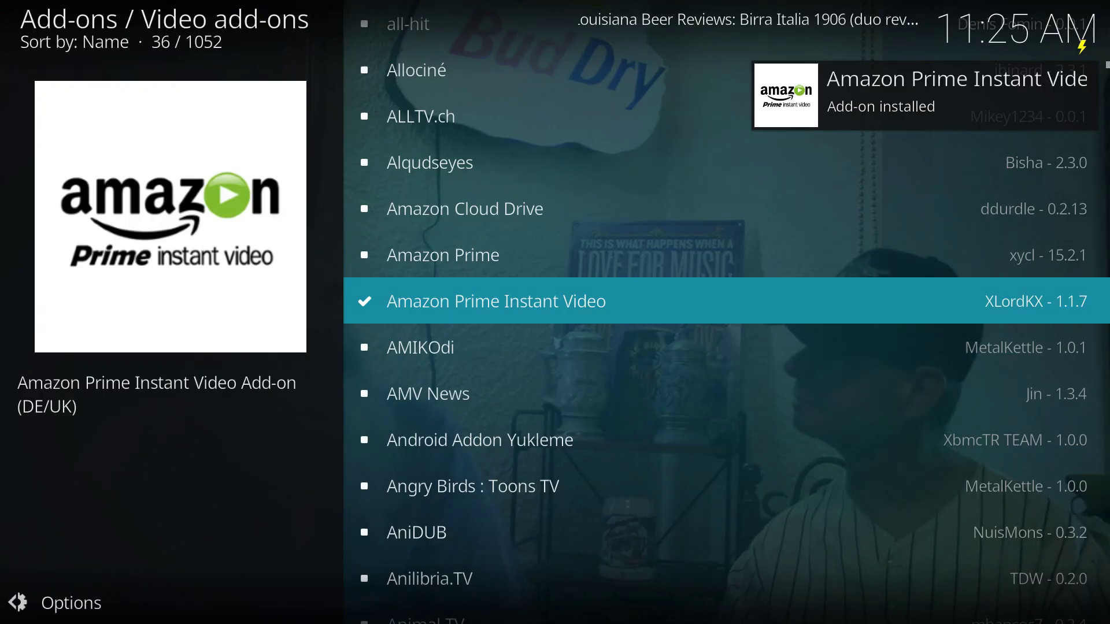
Step: Install the NetfliXBMC video add-on from the same repository and accept its additional add-ons, including Chrome Launcher
key("n")
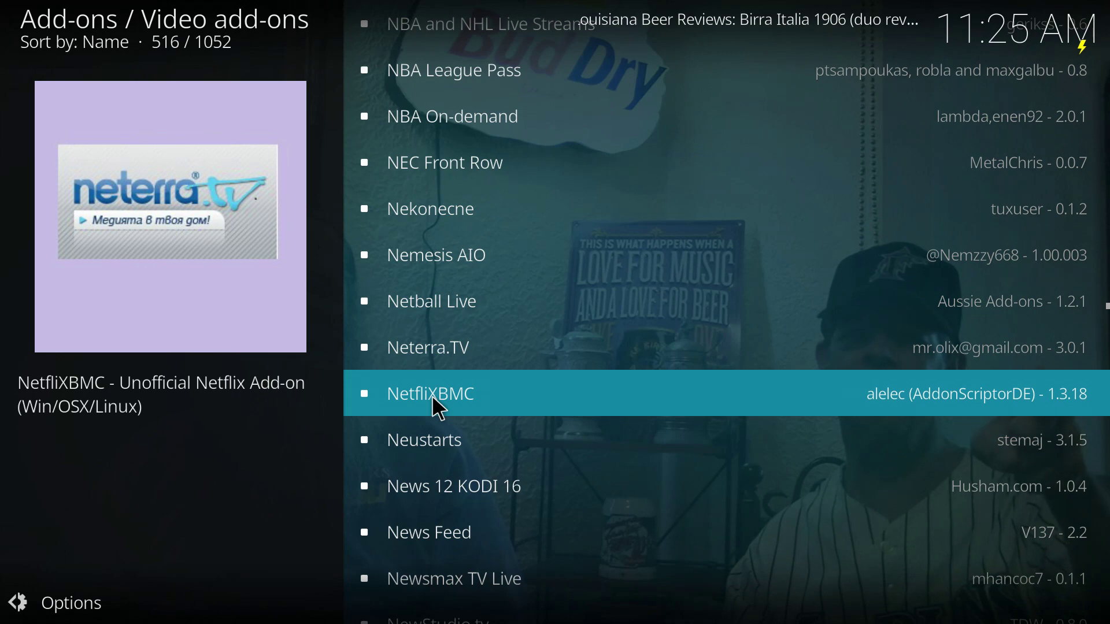
left_click(432, 396)
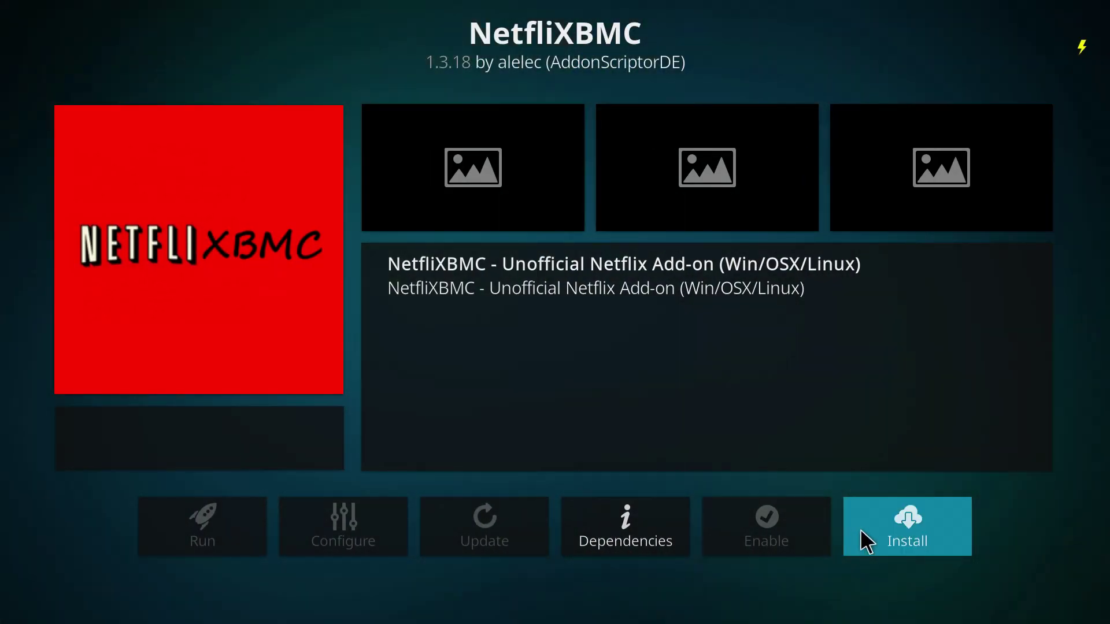
left_click(861, 533)
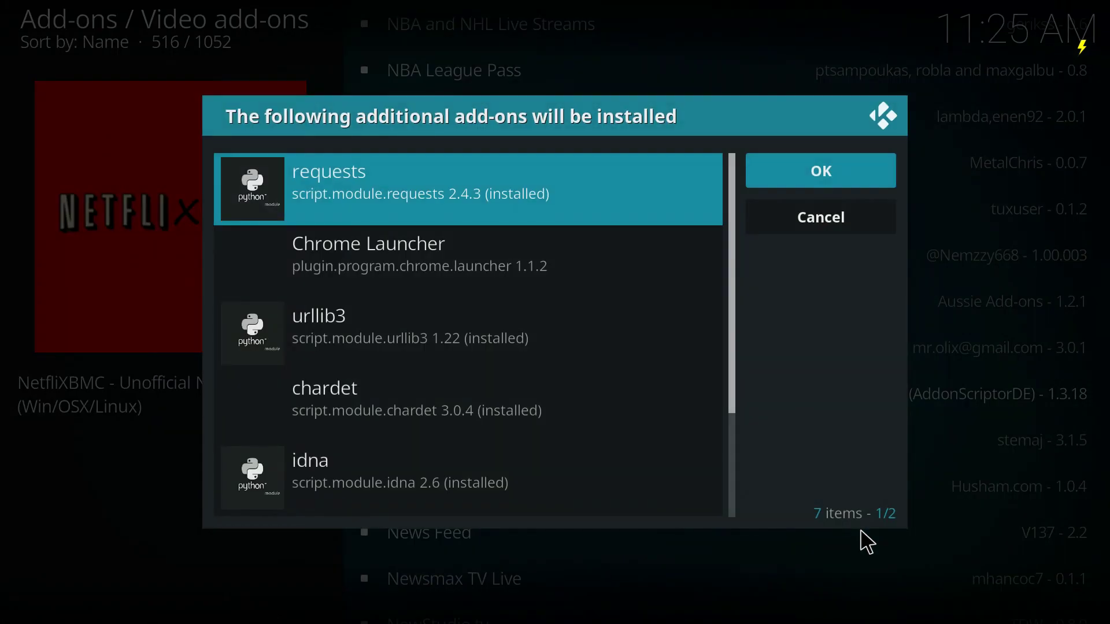
left_click(814, 171)
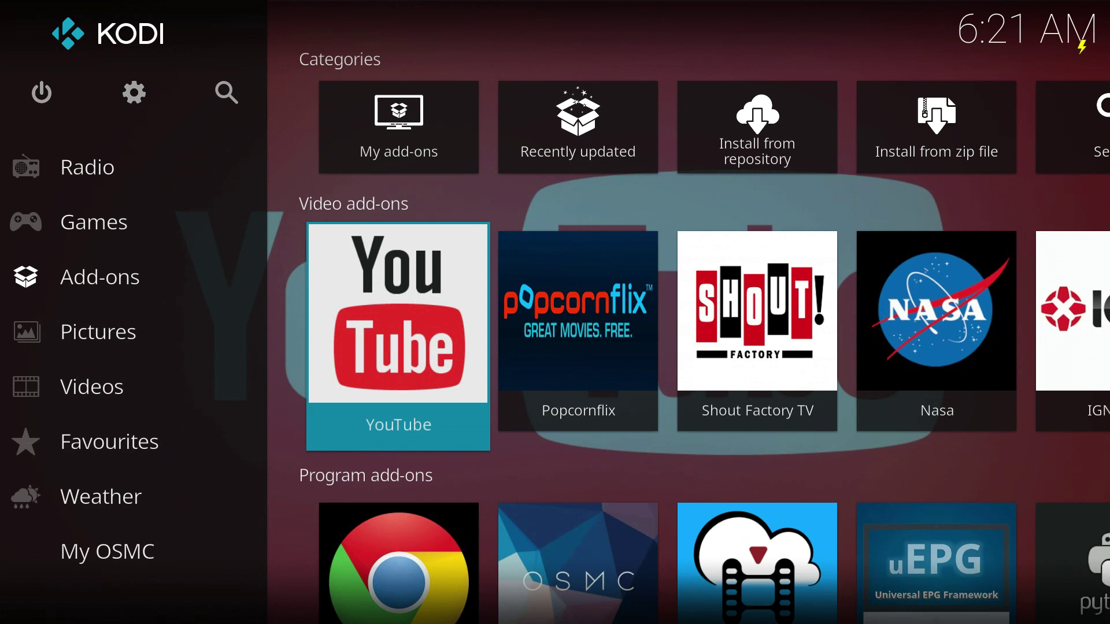
Step: Look through the installed video add-ons on the home screen, from YouTube across to Crackle
key("Right")
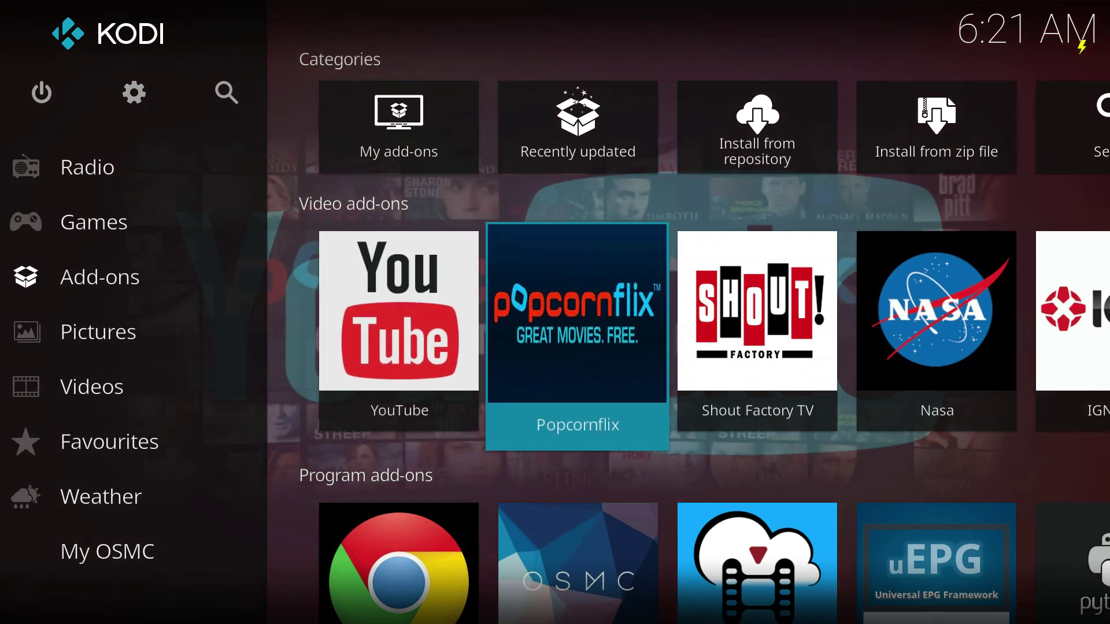
key("Right")
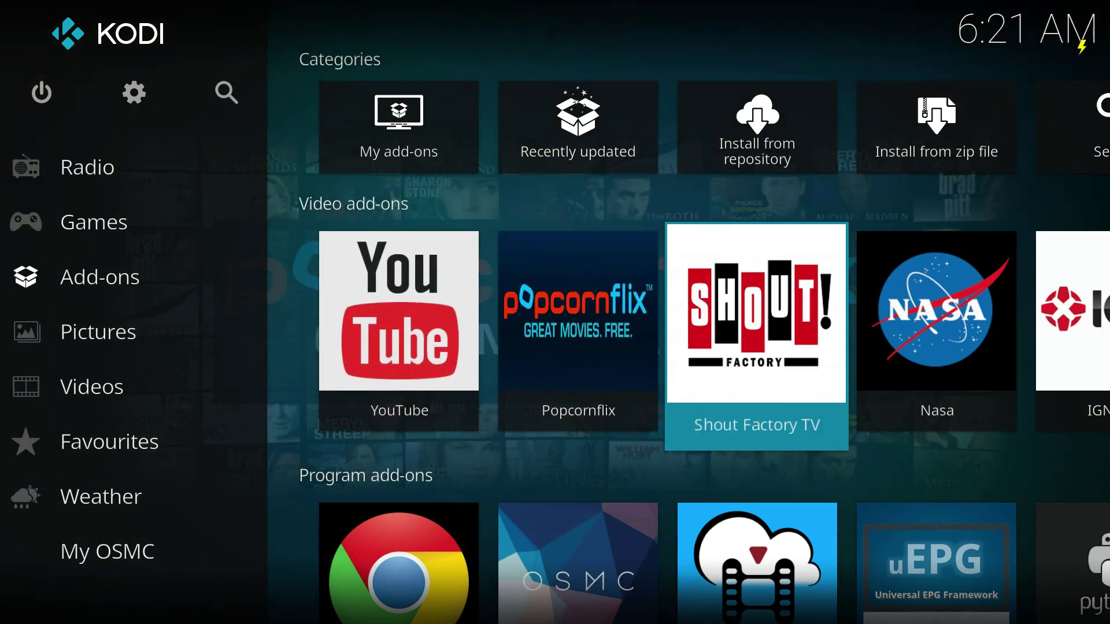
key("Right")
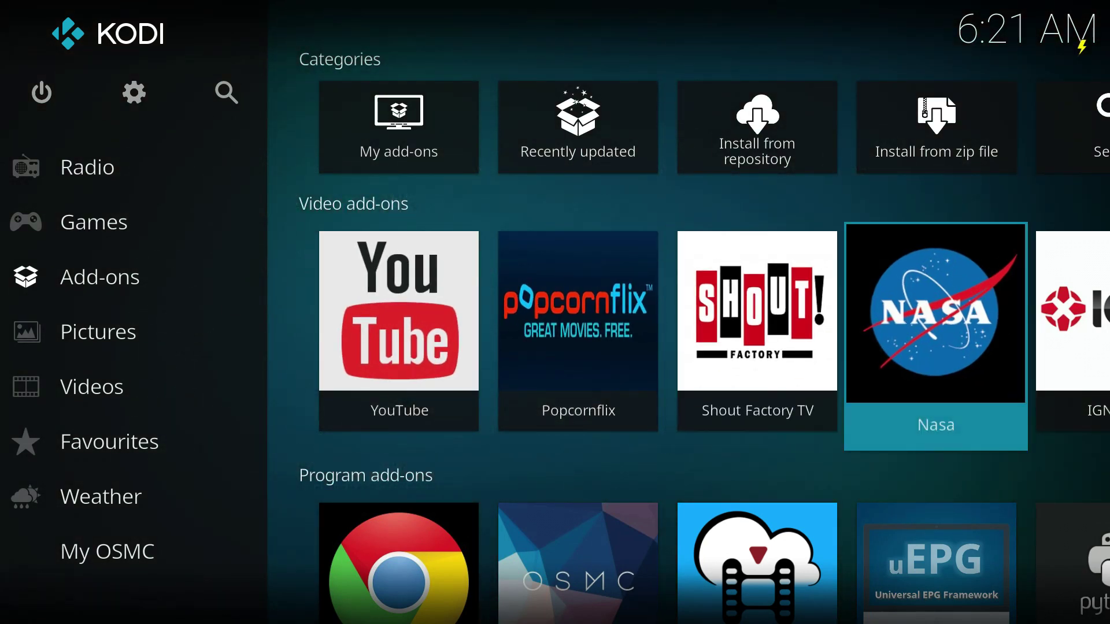
key("Right")
key("Right")
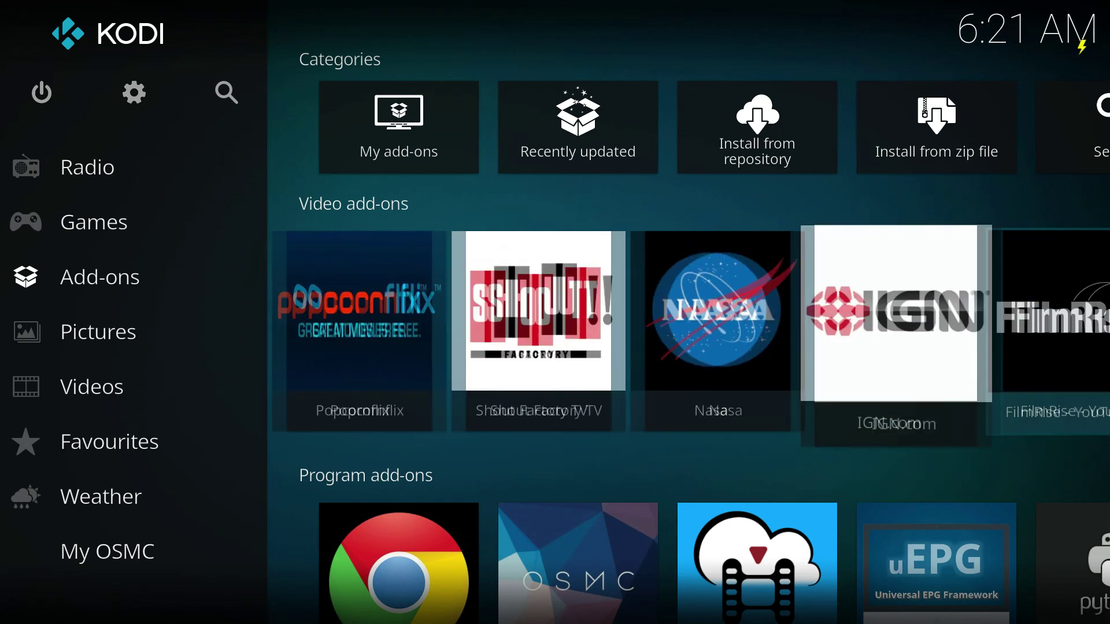
key("Right")
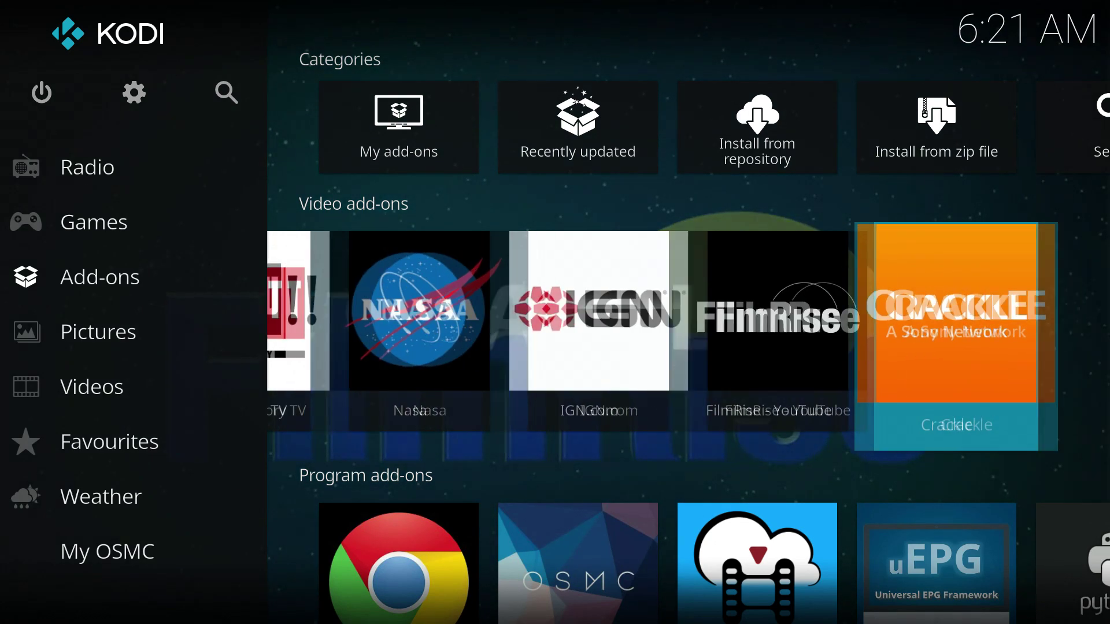
key("Left")
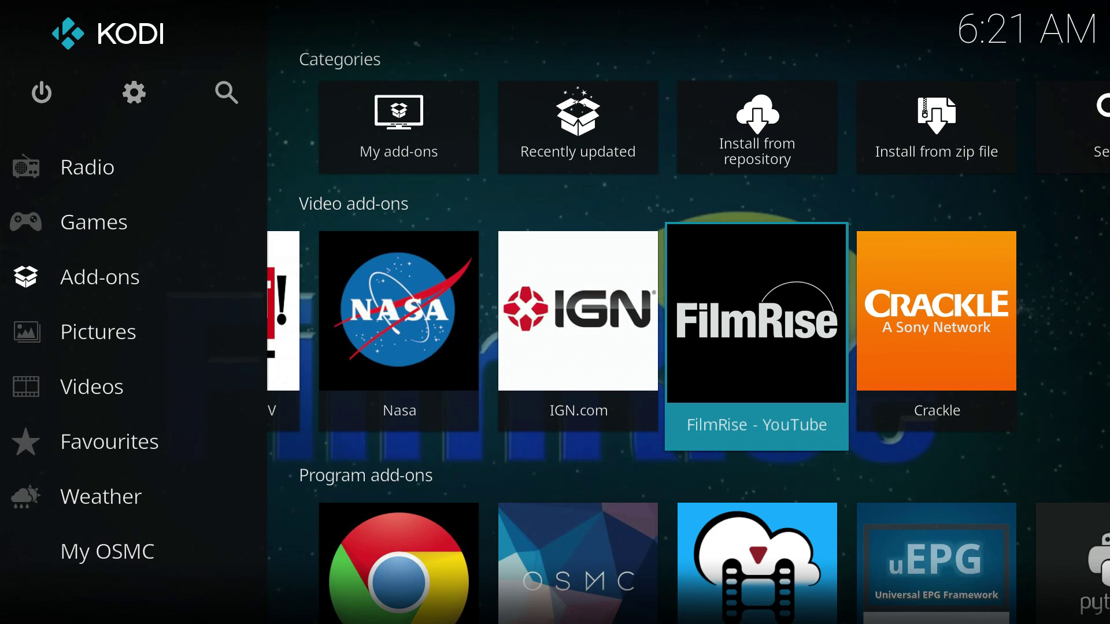
Step: Open the Nasa video add-on, look at the channels in its Livestreams folder and return to the home screen
key("Left")
key("Left")
key("Return")
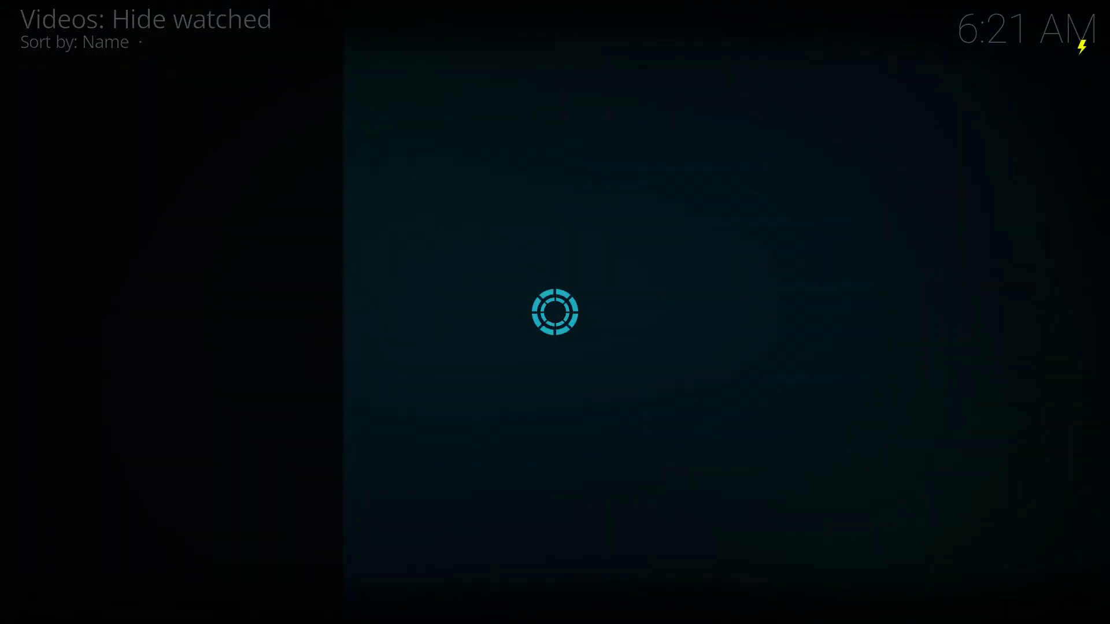
key("Down")
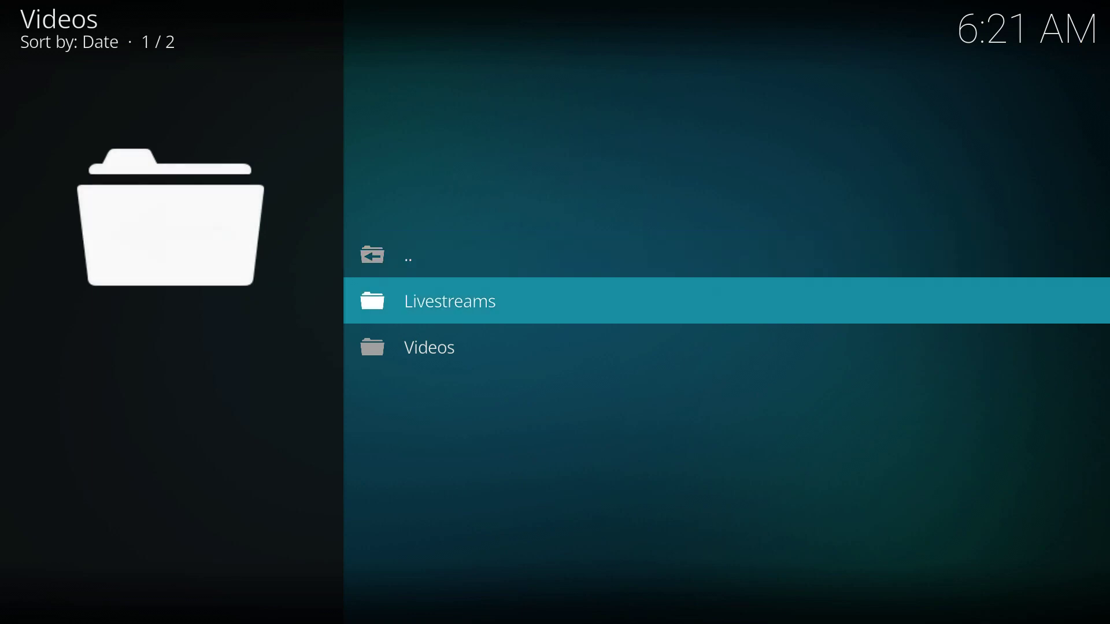
key("Return")
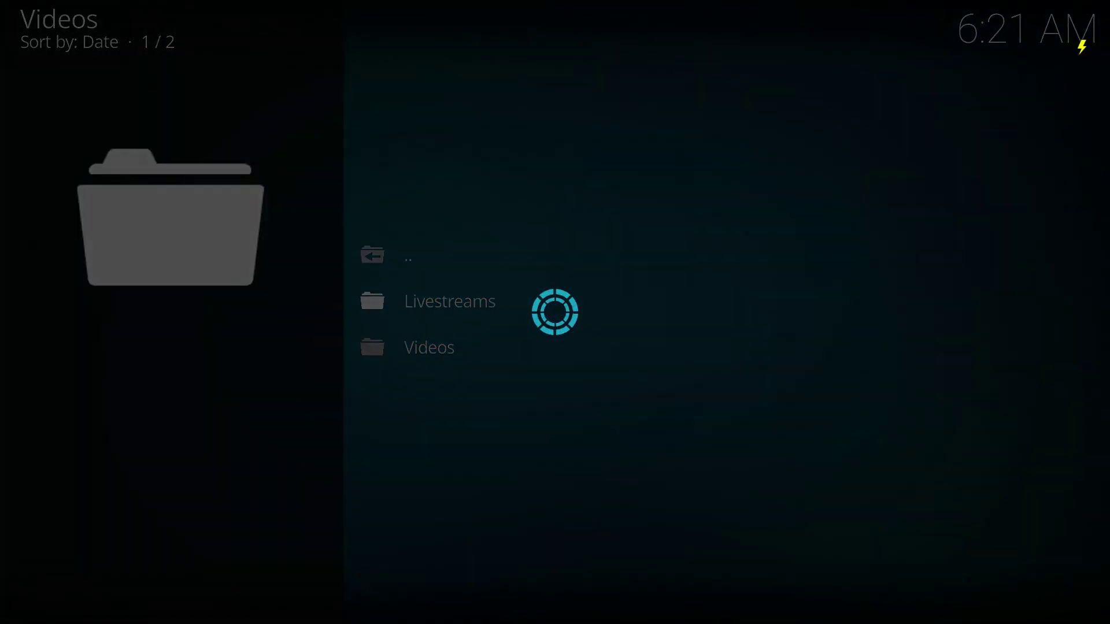
key("Down")
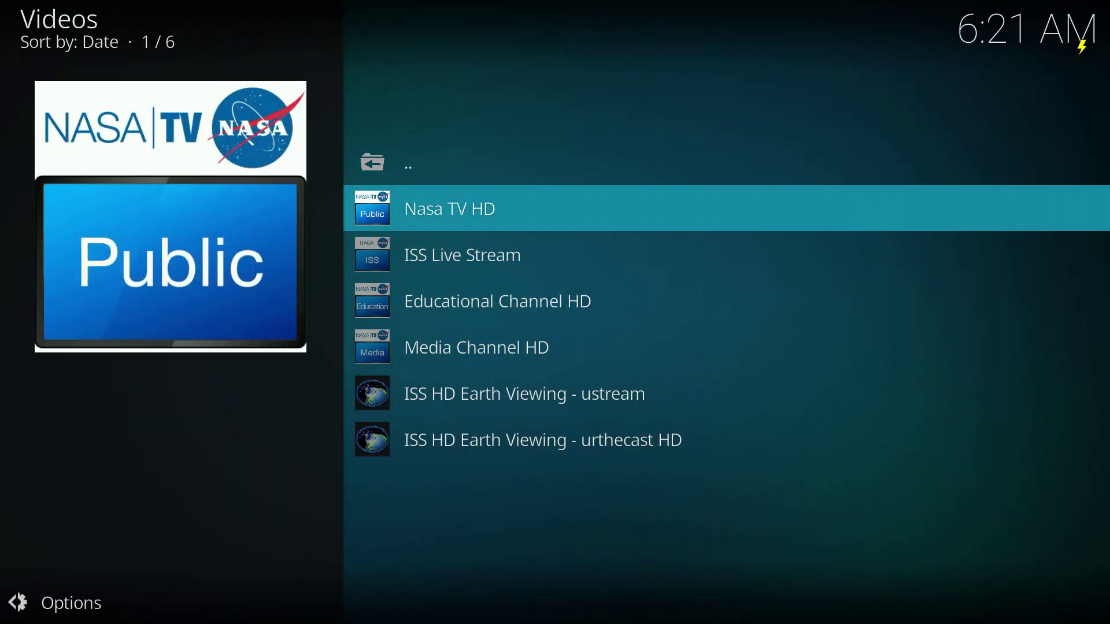
key("Down")
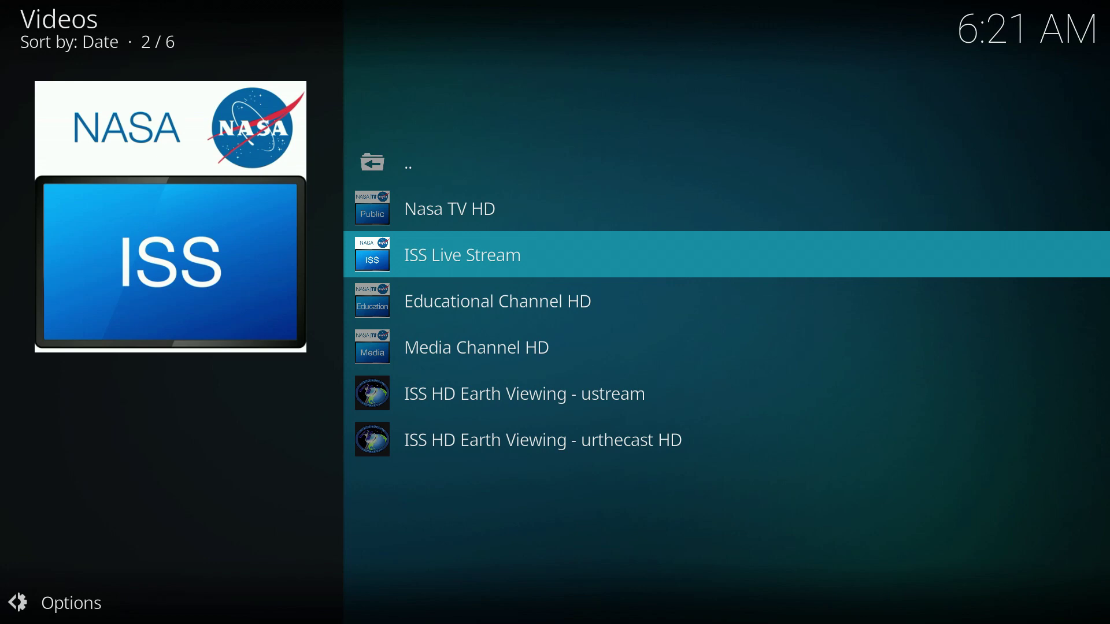
key("BackSpace")
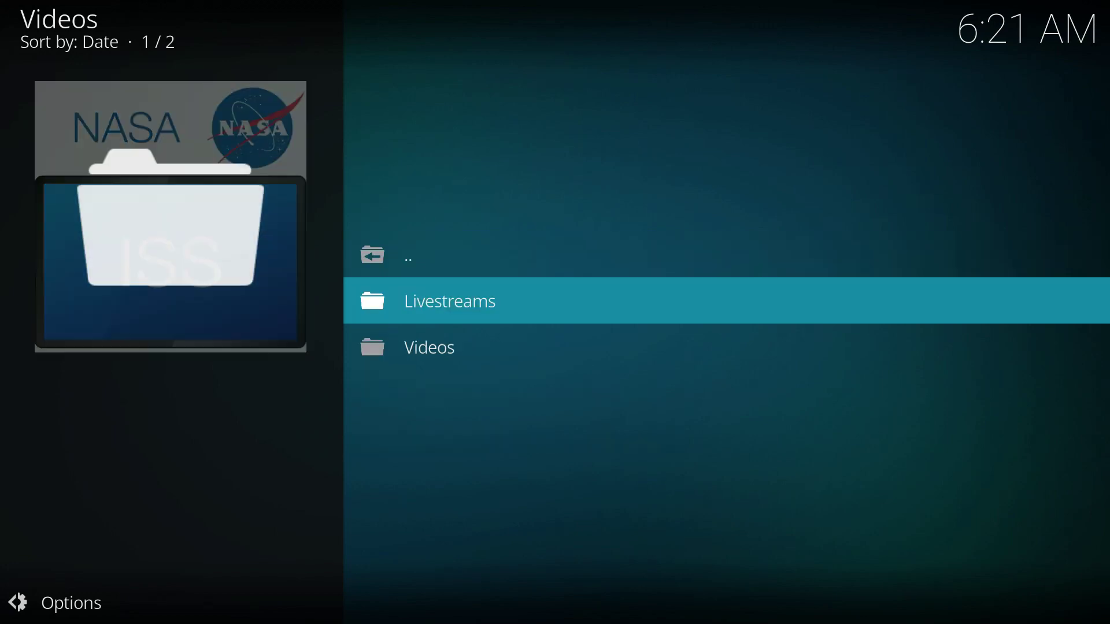
key("BackSpace")
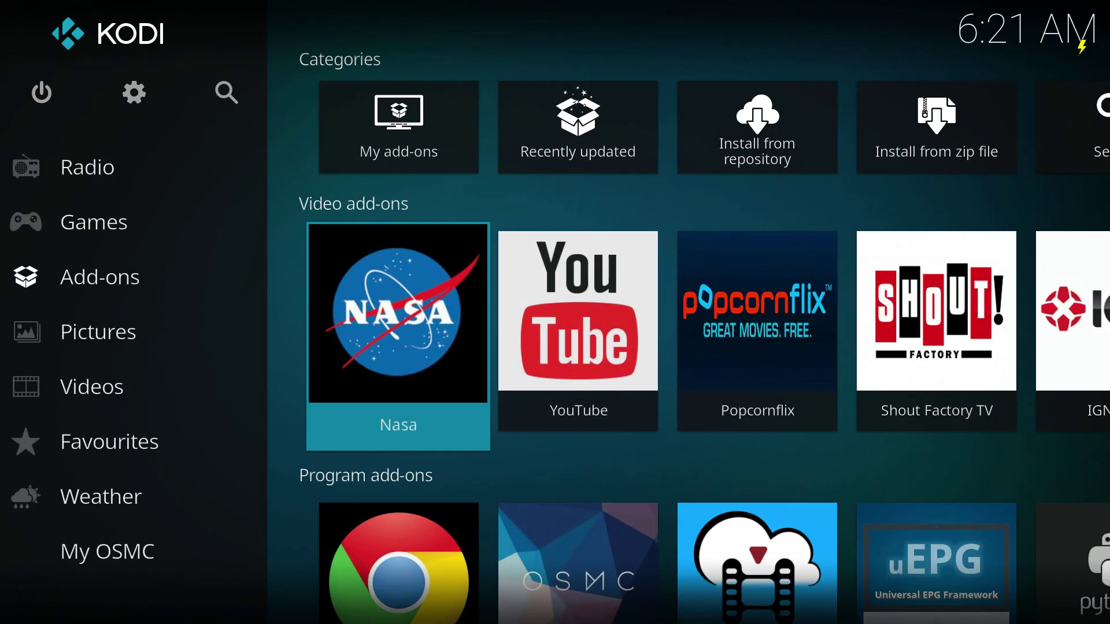
Step: Open the YouTube video add-on and start a new search from its Search folder
key("Right")
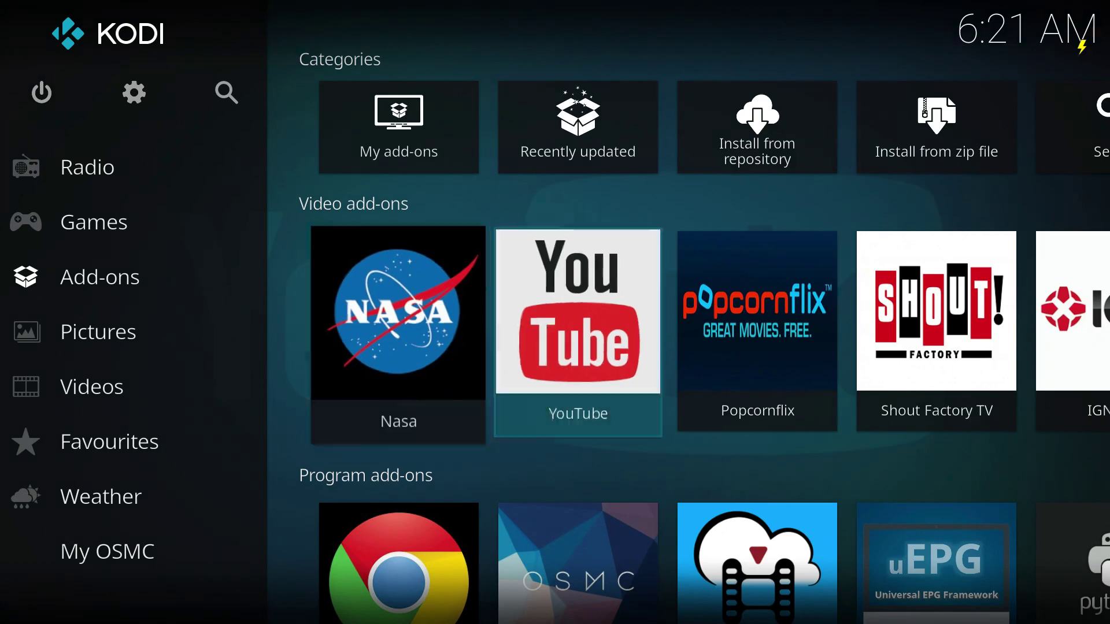
key("Return")
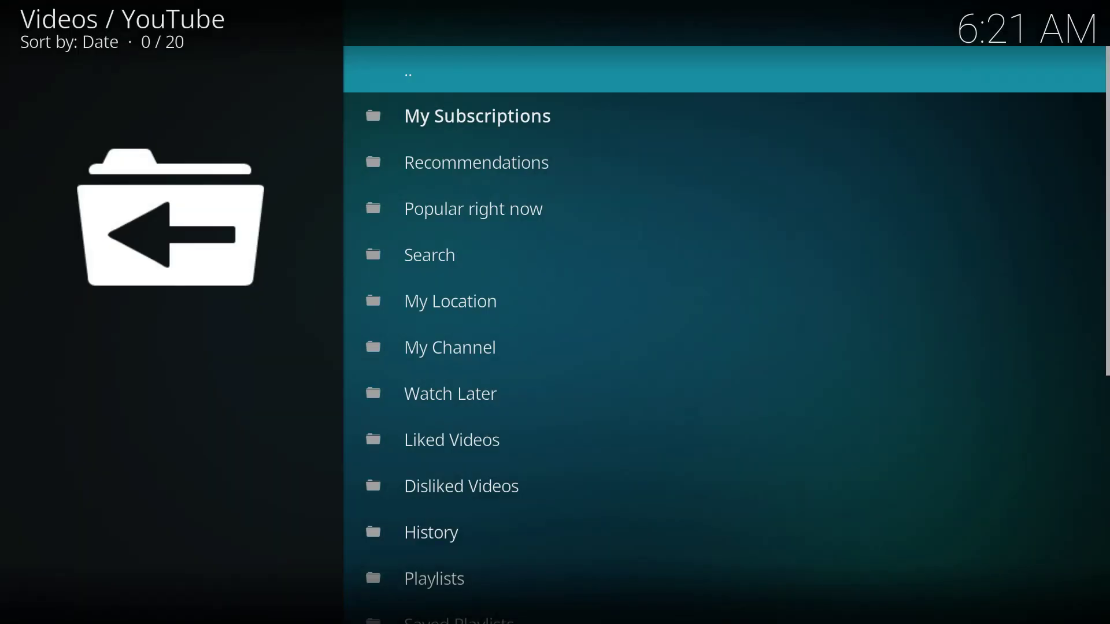
key("Down")
key("Down")
key("Down")
key("Down")
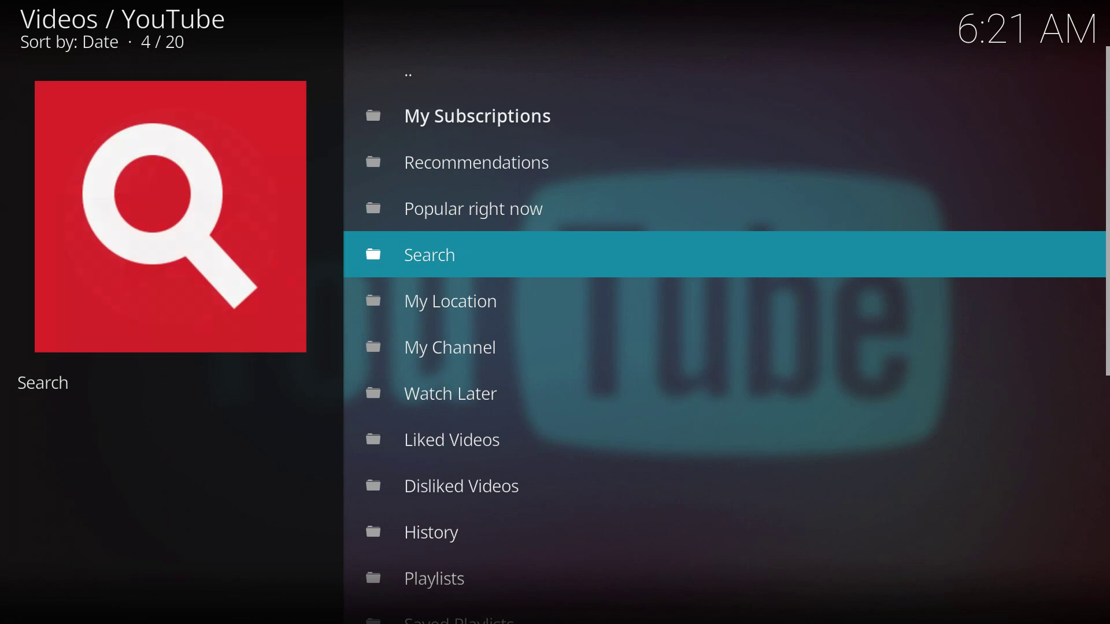
key("Return")
key("Down")
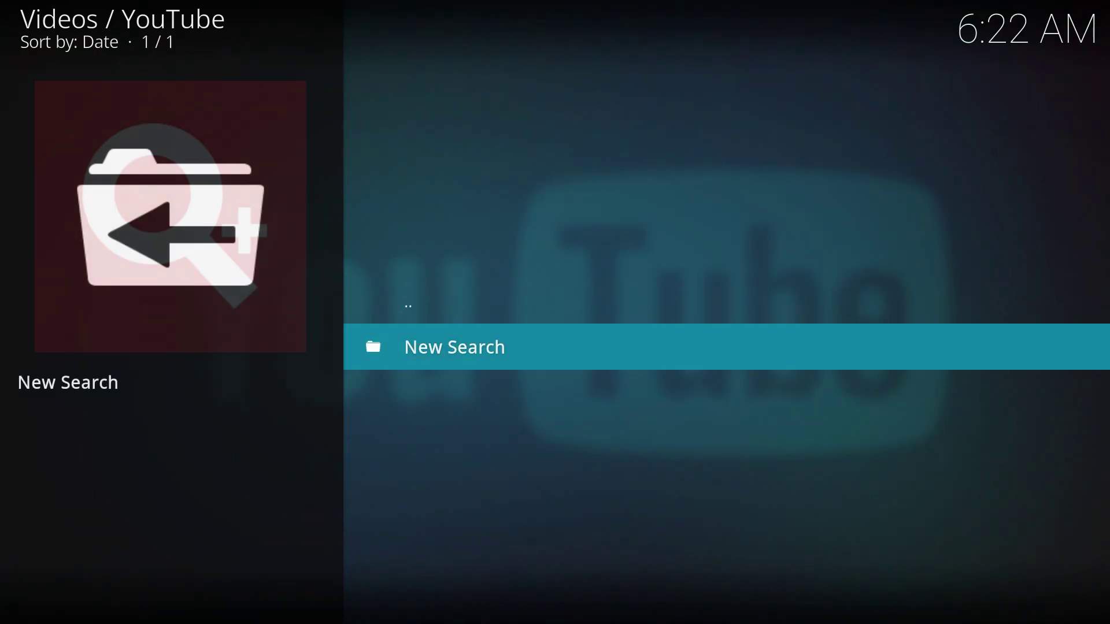
key("Return")
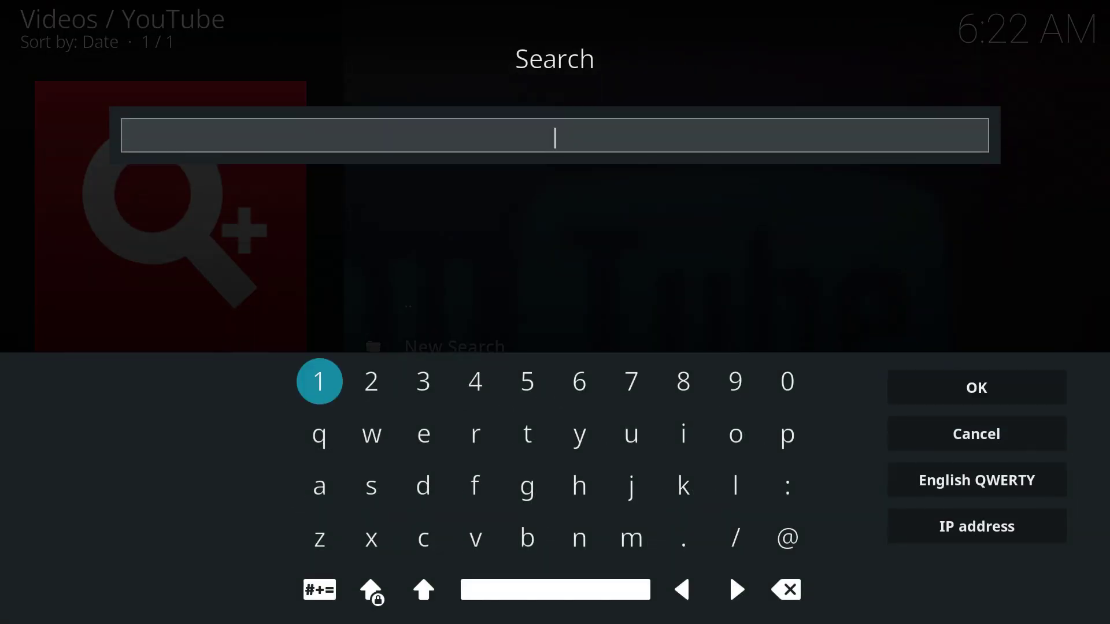
Step: Enter pewdiepie as the YouTube search term and run the search
left_click(787, 434)
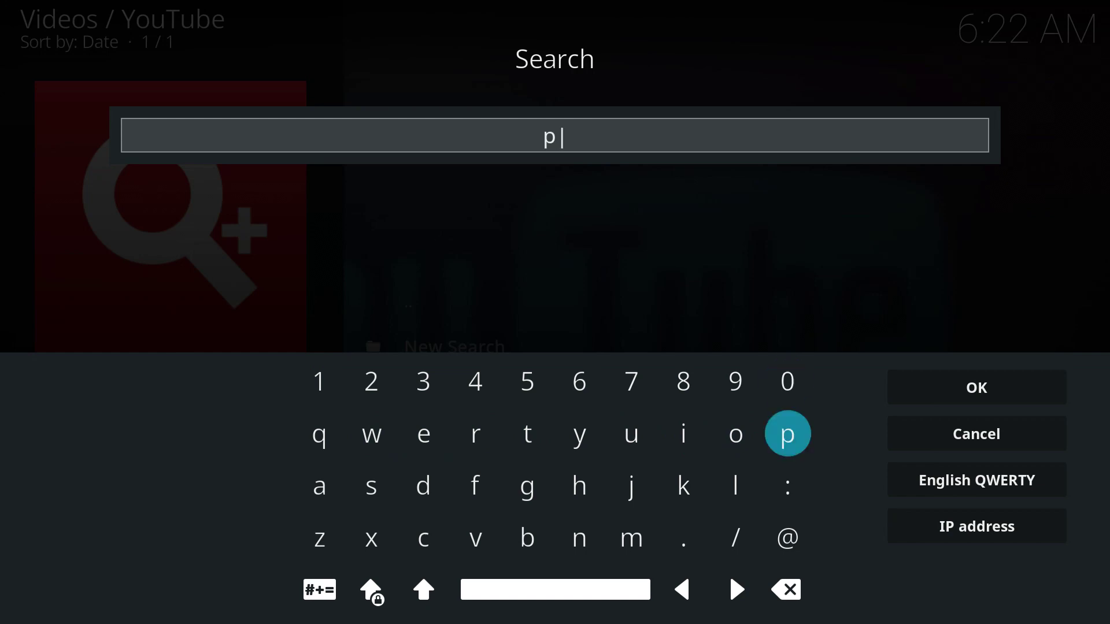
left_click(424, 434)
left_click(371, 434)
left_click(424, 486)
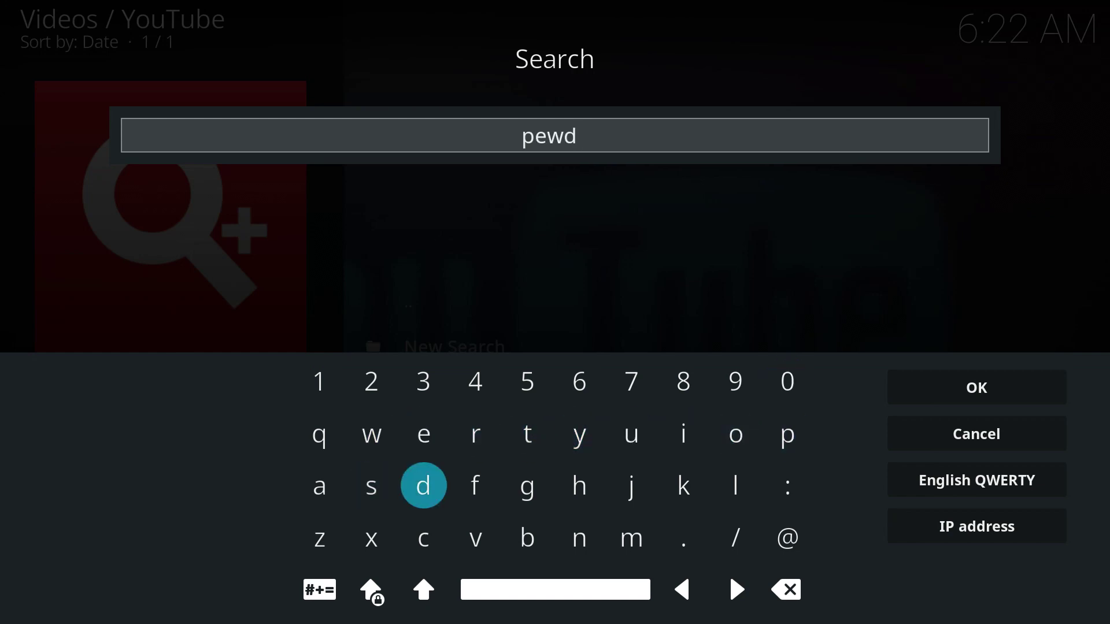
left_click(683, 434)
left_click(424, 433)
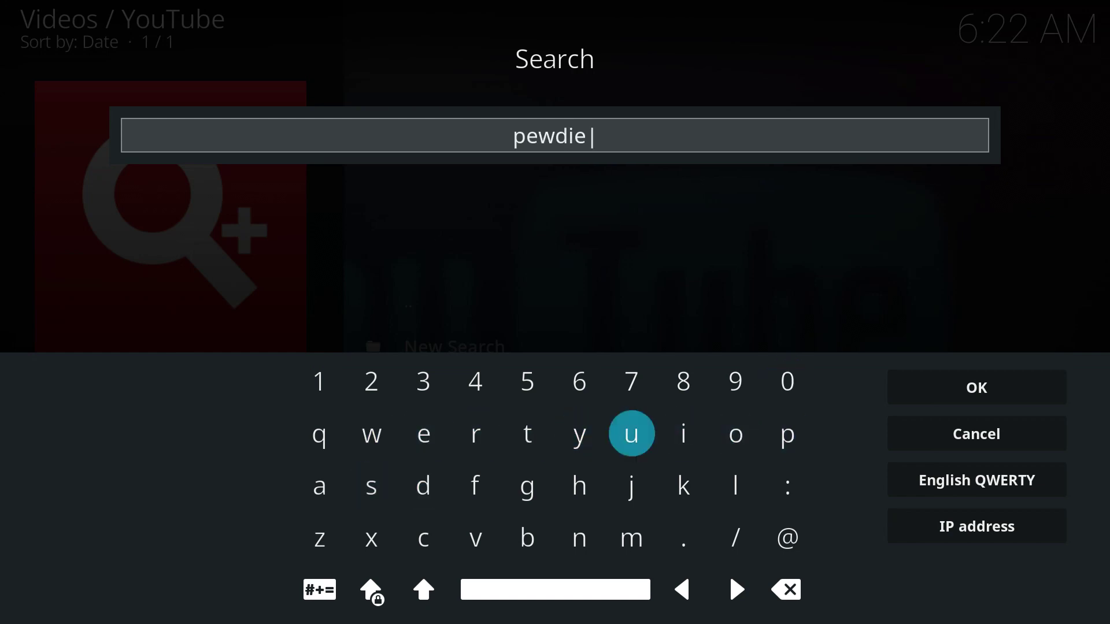
left_click(788, 434)
left_click(683, 434)
key("Left")
key("Return")
key("Right")
key("Right")
key("Right")
key("Right")
key("Right")
key("Right")
key("Right")
key("Right")
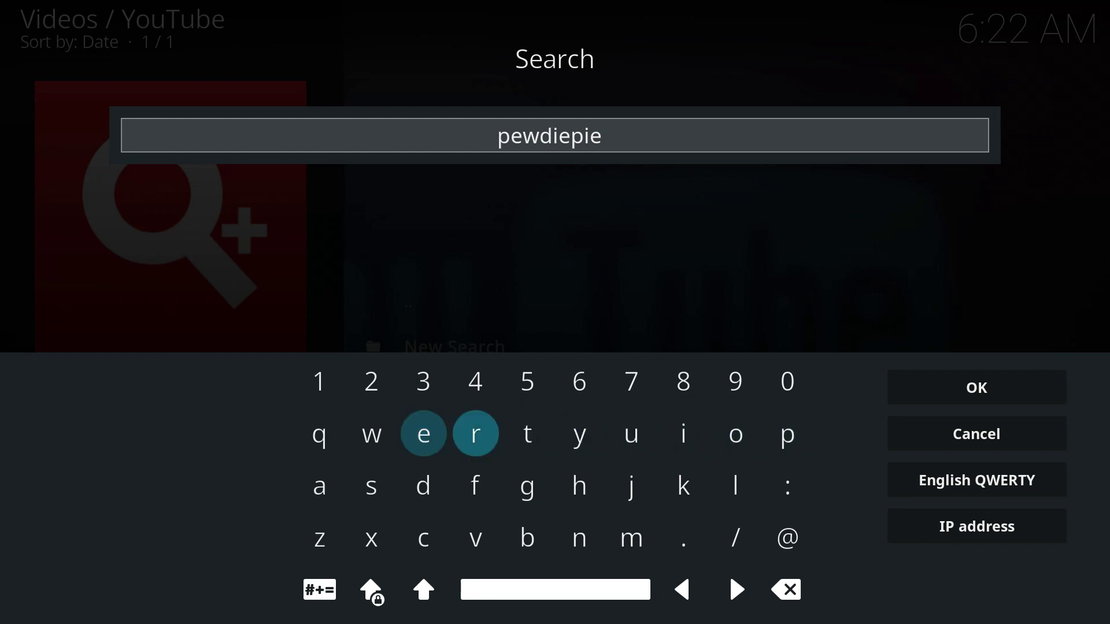
key("Return")
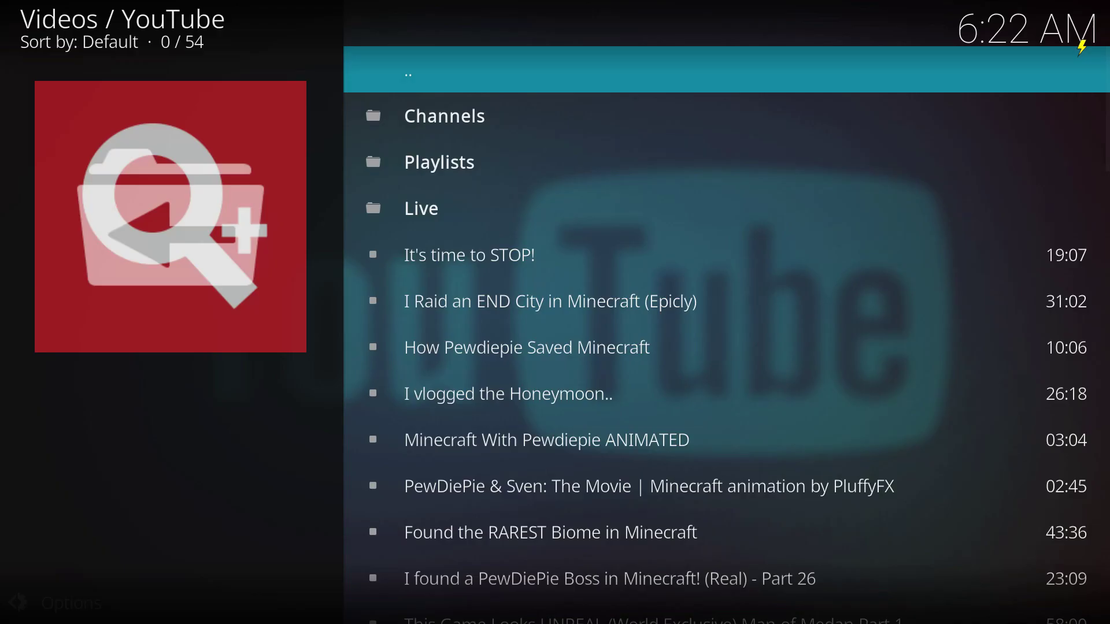
Step: From the search results, try to play "It's time to STOP!", and play "I Raid an END City in Minecraft (Epicly)"
key("Down")
key("Down")
key("Down")
key("Down")
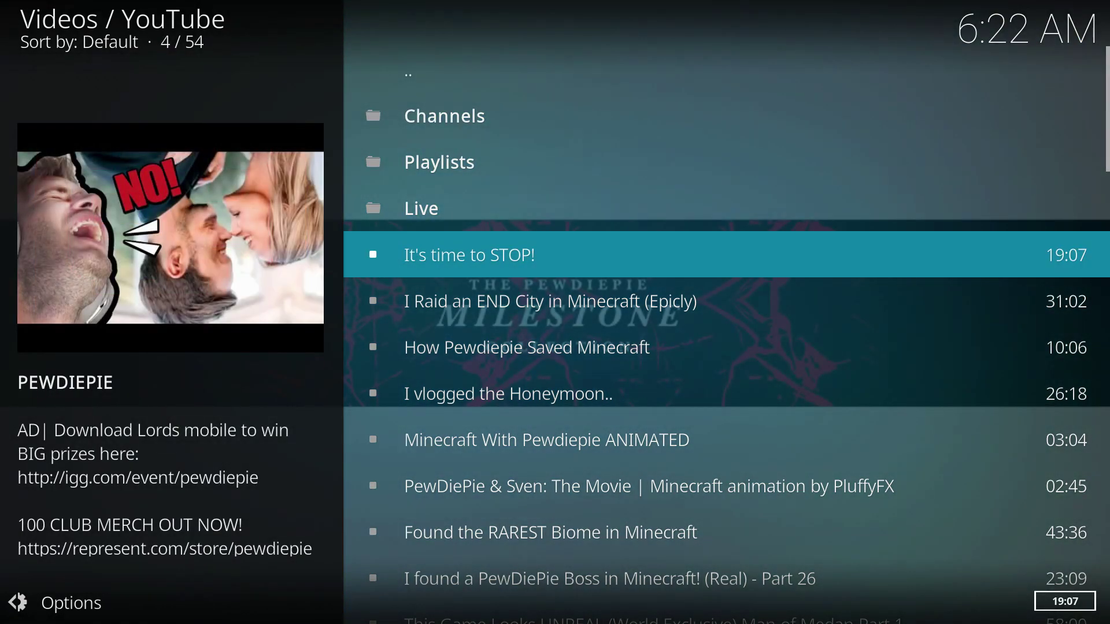
key("Return")
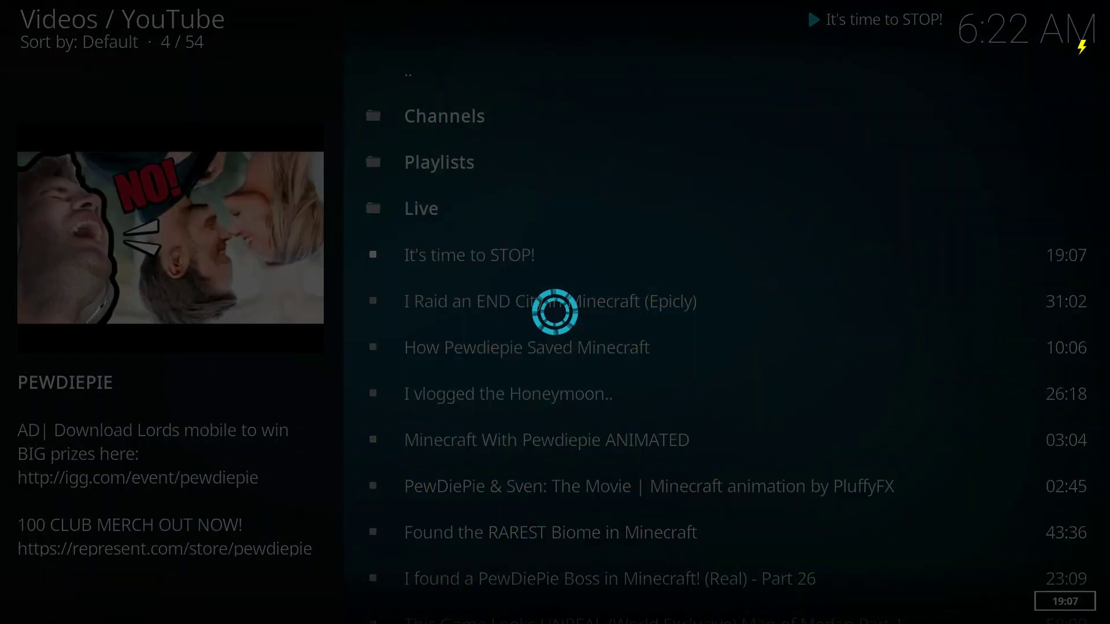
key("Down")
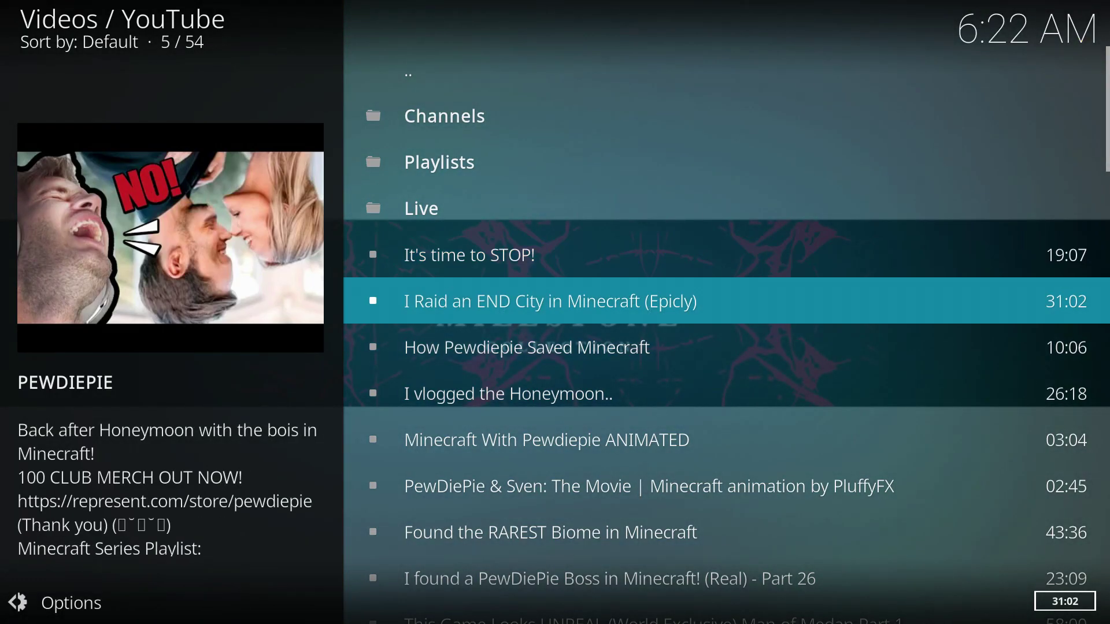
key("Return")
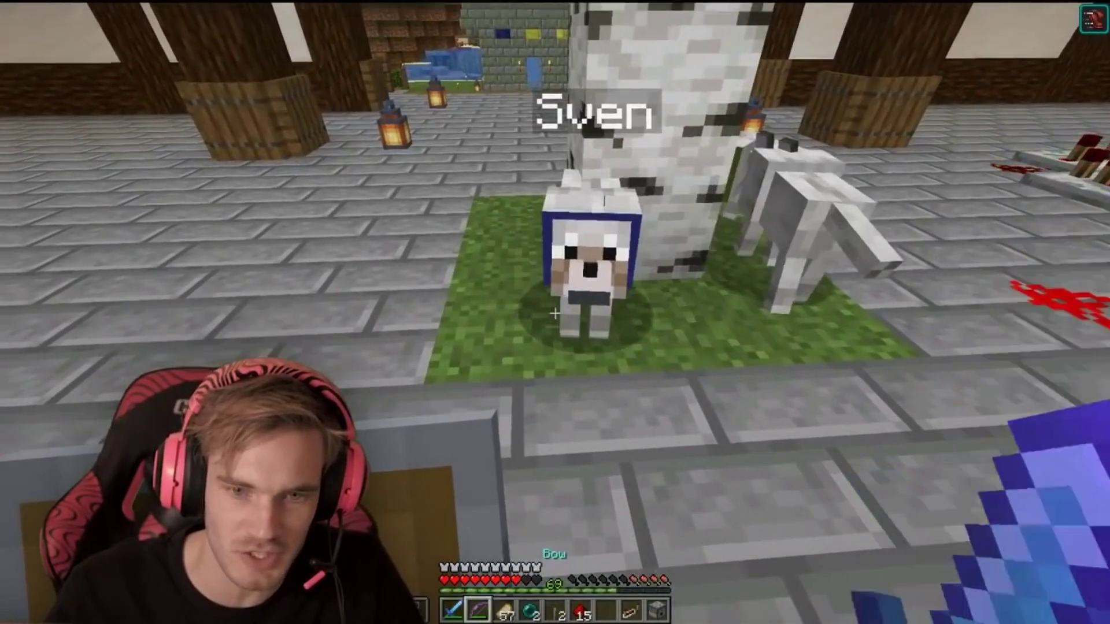
Step: Leave the current video and play "Minecraft With Pewdiepie ANIMATED" from the search results
key("Escape")
key("Down")
key("Down")
key("Down")
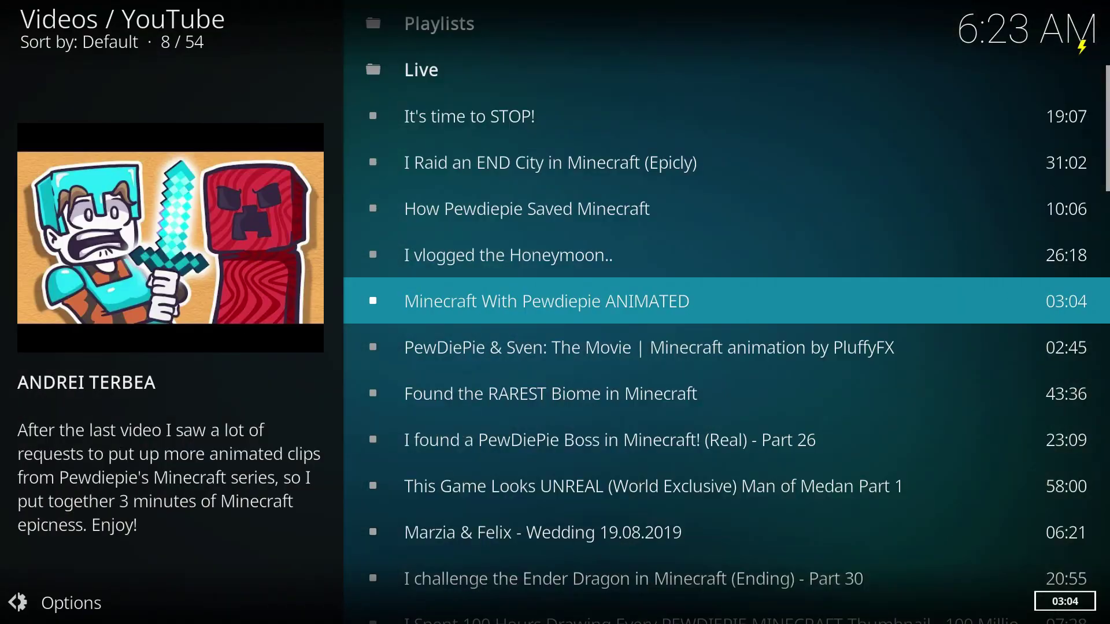
key("Return")
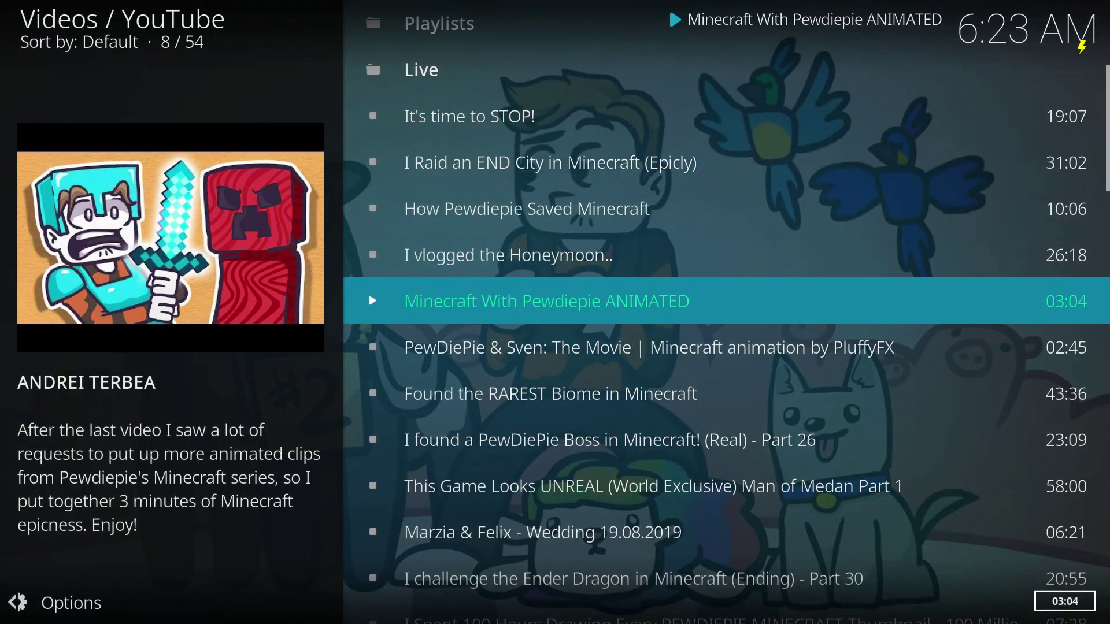
Step: Go back from the YouTube search results to the home screen, keeping the video playing in the background
key("BackSpace")
key("BackSpace")
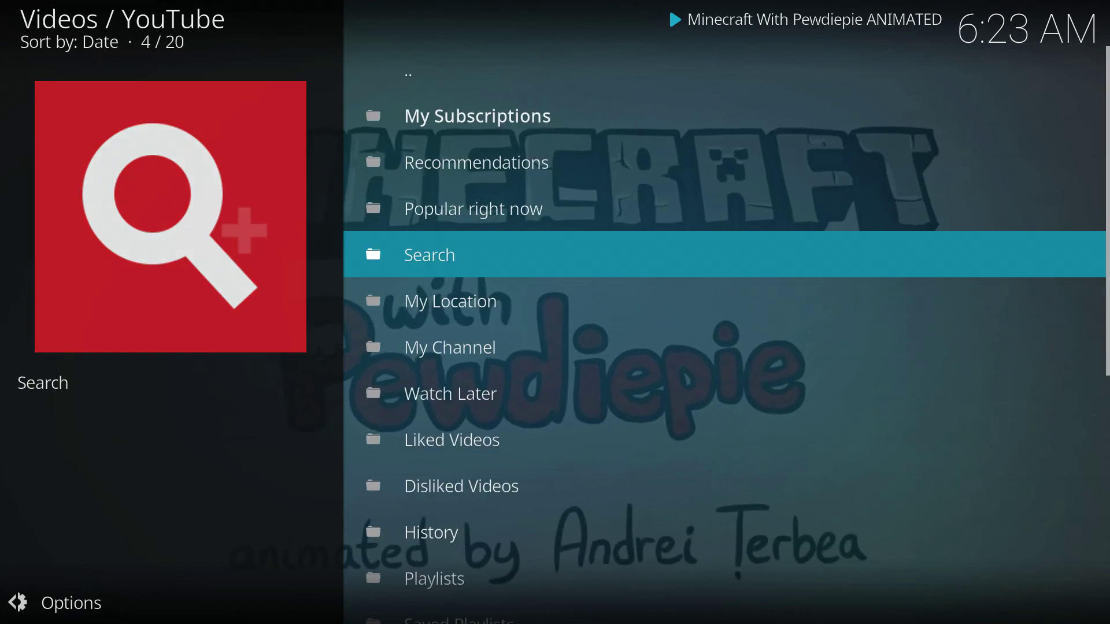
key("BackSpace")
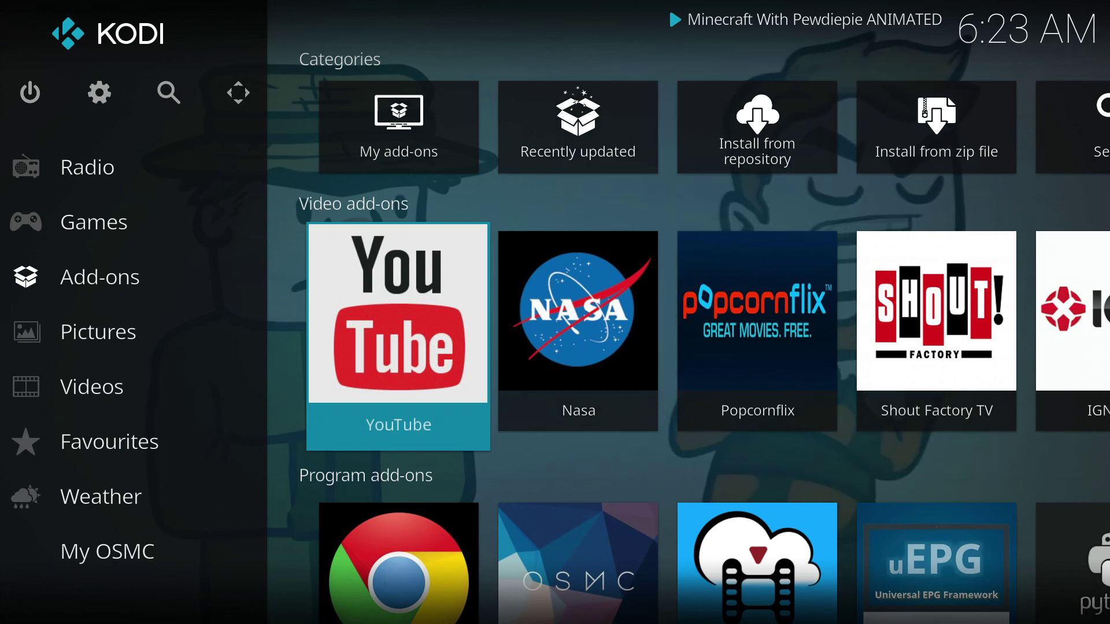
Step: Move from the video add-ons to the home screen's main menu and go up past Radio and Music
key("Left")
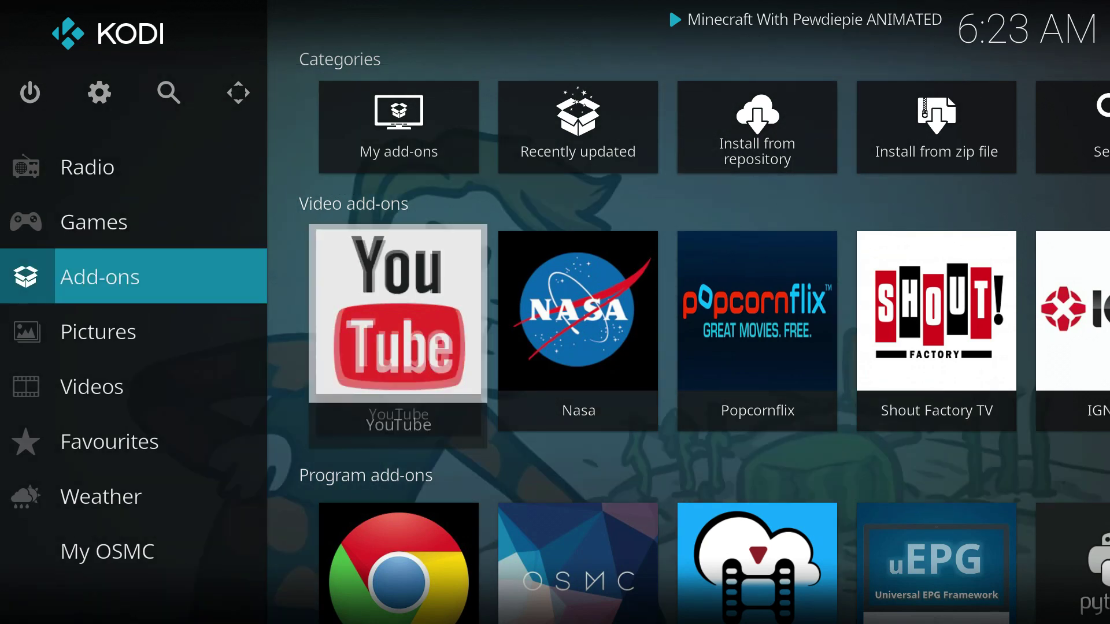
key("Up")
key("Up")
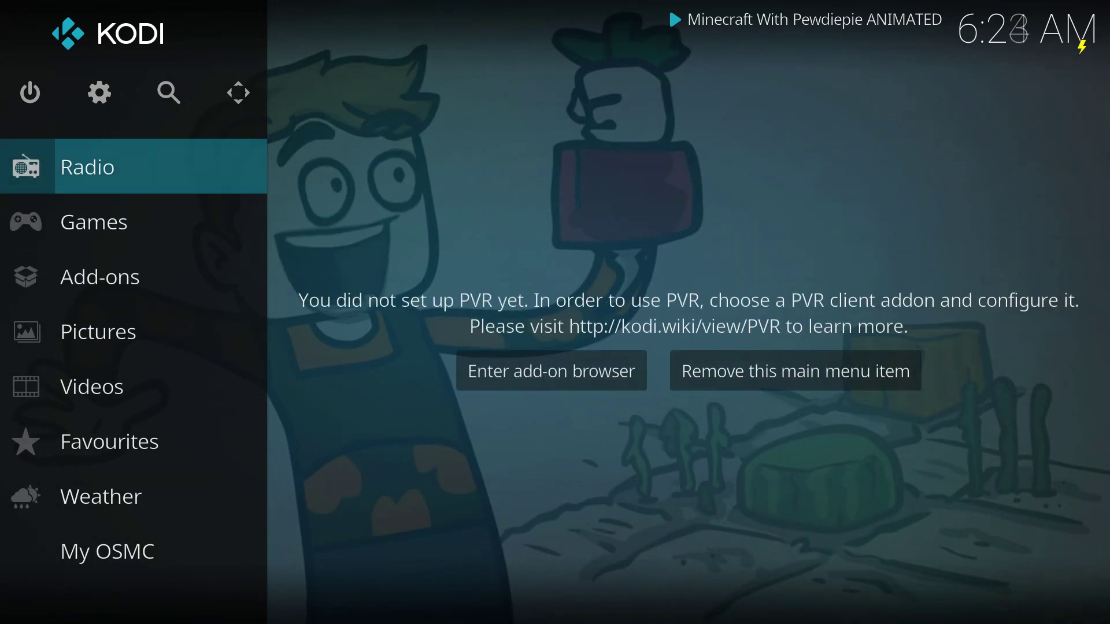
key("Up")
key("Up")
key("Up")
key("Up")
key("Up")
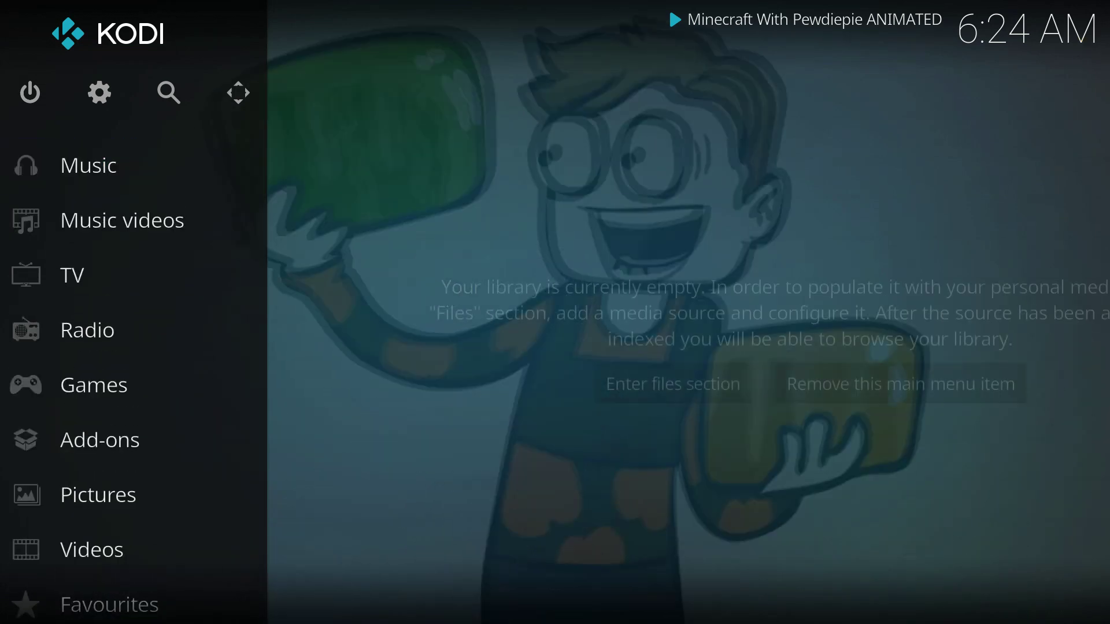